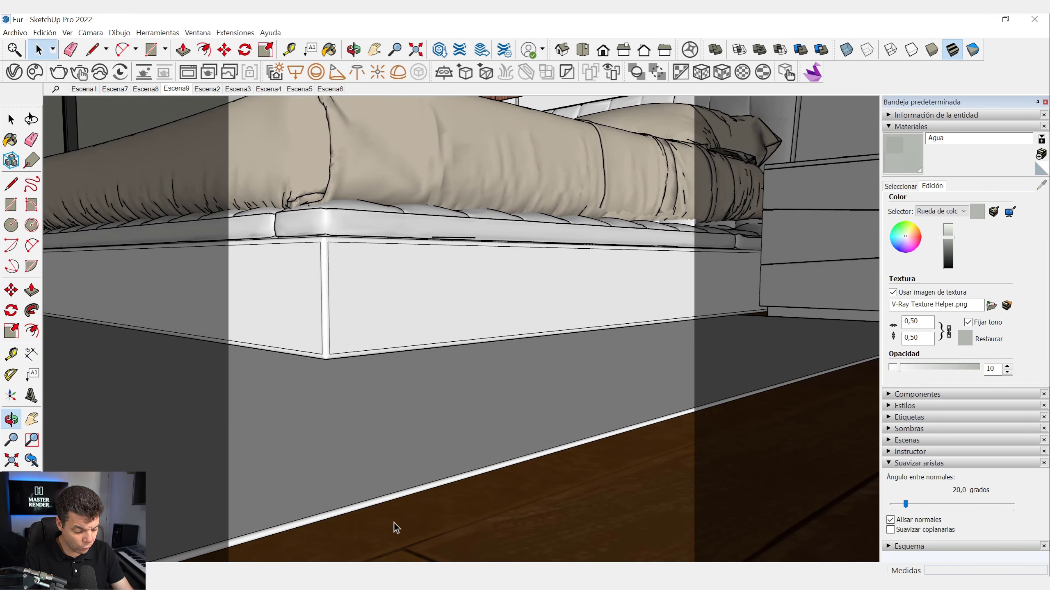
- Select the rug beneath the bed and examine its rounded edges and front corner from several angles
{"action": "middle_click_drag", "start_coordinate": [412, 480], "coordinate": [480, 462]}
{"action": "left_click", "coordinate": [417, 430]}
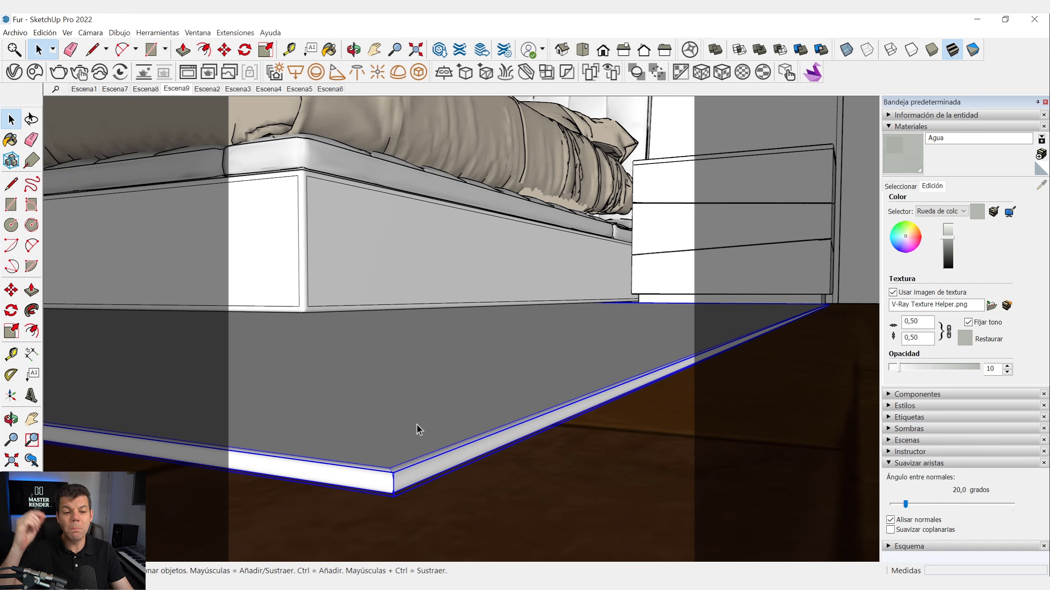
{"action": "middle_click_drag", "start_coordinate": [417, 423], "coordinate": [485, 486]}
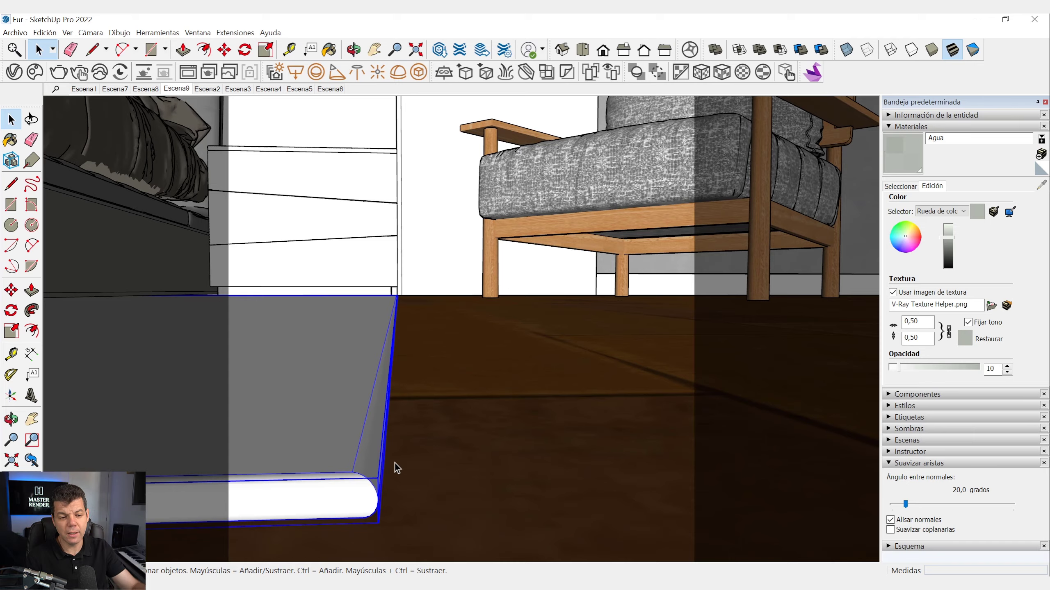
{"action": "middle_click_drag", "start_coordinate": [394, 463], "coordinate": [183, 553]}
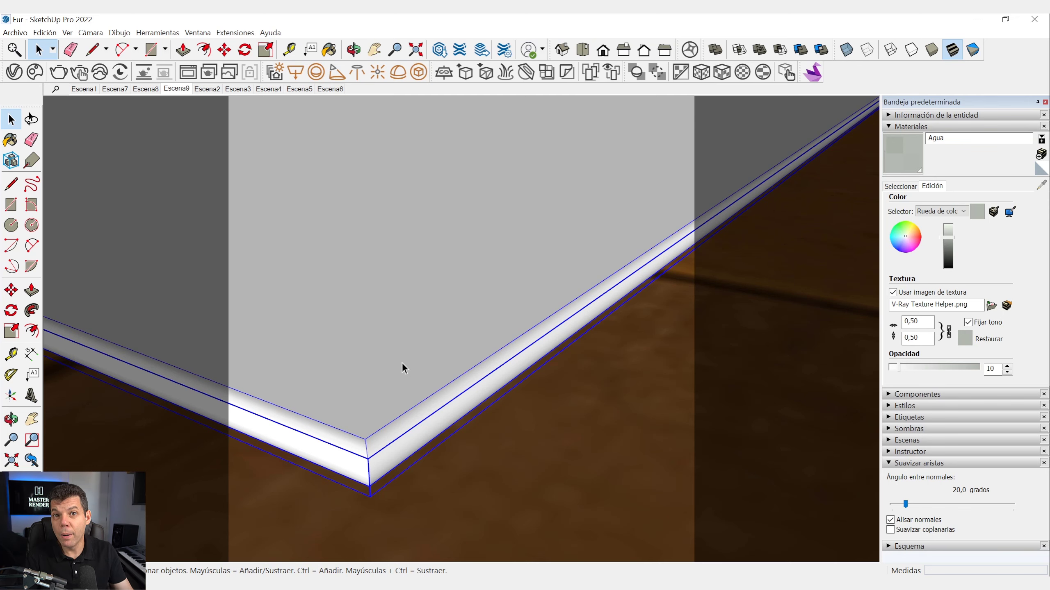
{"action": "mouse_move", "coordinate": [402, 364]}
{"action": "middle_mouse_down"}
{"action": "mouse_move", "coordinate": [417, 375]}
{"action": "mouse_move", "coordinate": [515, 293]}
{"action": "mouse_move", "coordinate": [402, 344]}
{"action": "middle_mouse_up"}
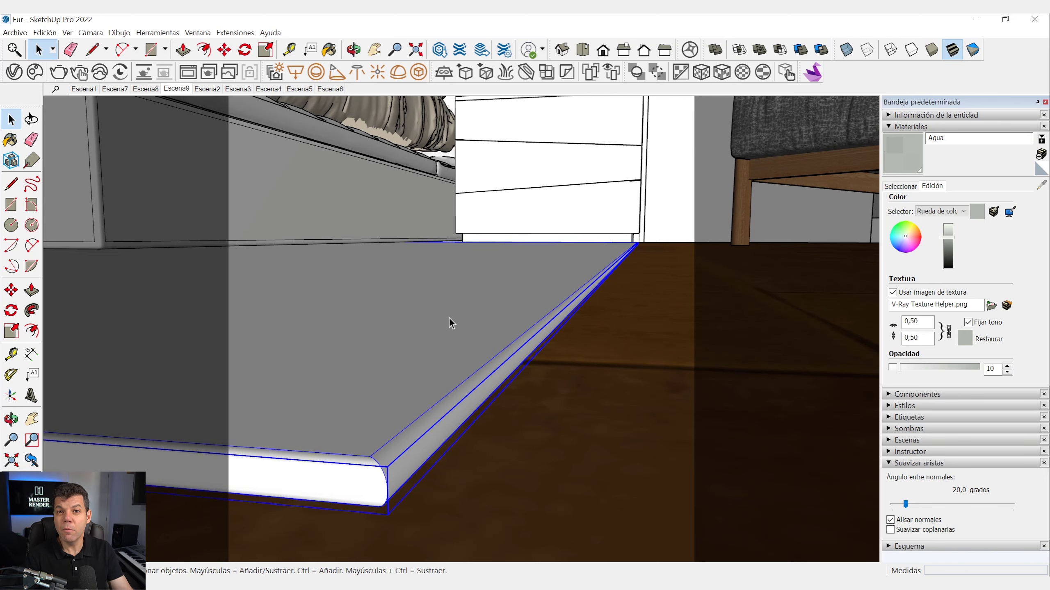
{"action": "middle_click_drag", "start_coordinate": [450, 333], "coordinate": [532, 334]}
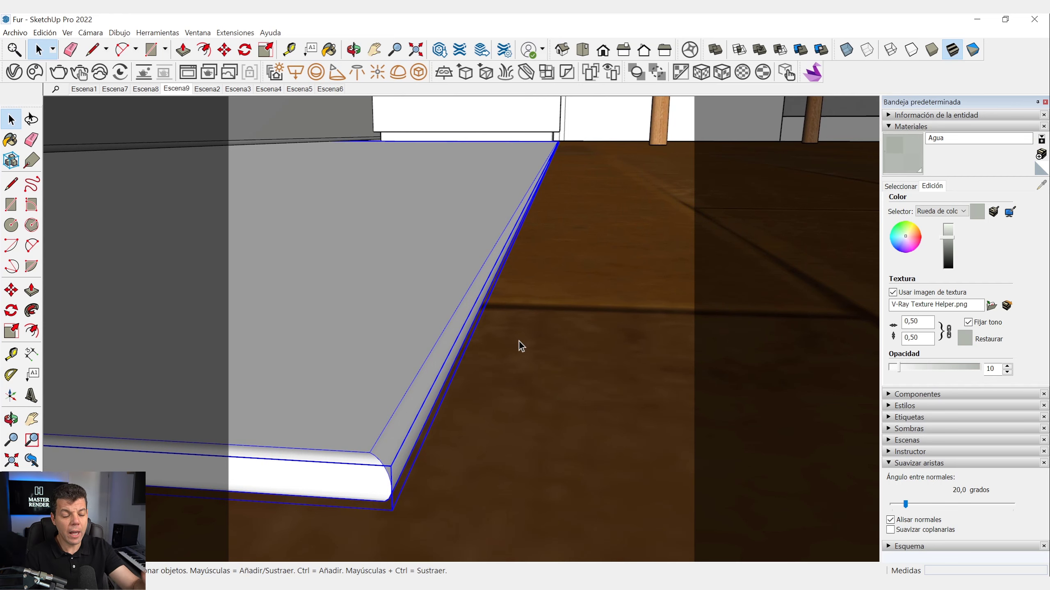
- Restore the Escena9 view and frame the rug's top surface beside the bed from a higher angle
{"action": "key", "text": "h"}
{"action": "mouse_move", "coordinate": [427, 321]}
{"action": "left_mouse_down"}
{"action": "mouse_move", "coordinate": [536, 321]}
{"action": "mouse_move", "coordinate": [473, 309]}
{"action": "mouse_move", "coordinate": [756, 511]}
{"action": "mouse_move", "coordinate": [472, 344]}
{"action": "mouse_move", "coordinate": [592, 479]}
{"action": "mouse_move", "coordinate": [421, 321]}
{"action": "left_mouse_up"}
{"action": "left_click", "coordinate": [175, 85]}
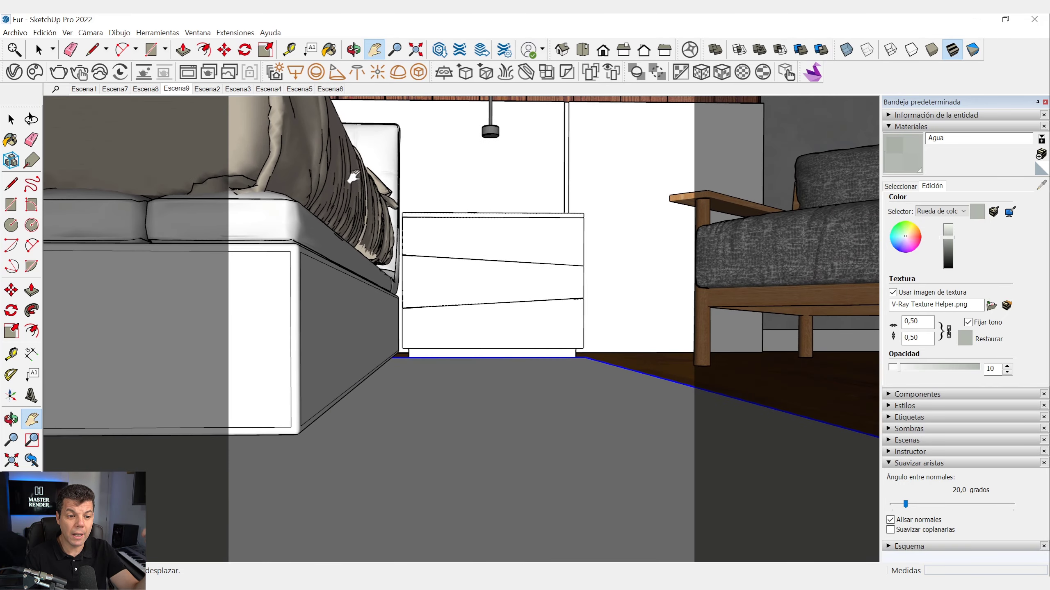
{"action": "key", "text": "o"}
{"action": "left_click_drag", "start_coordinate": [398, 250], "coordinate": [392, 329]}
{"action": "key", "text": "h"}
{"action": "left_click_drag", "start_coordinate": [424, 430], "coordinate": [412, 108]}
{"action": "left_click_drag", "start_coordinate": [419, 174], "coordinate": [442, 215]}
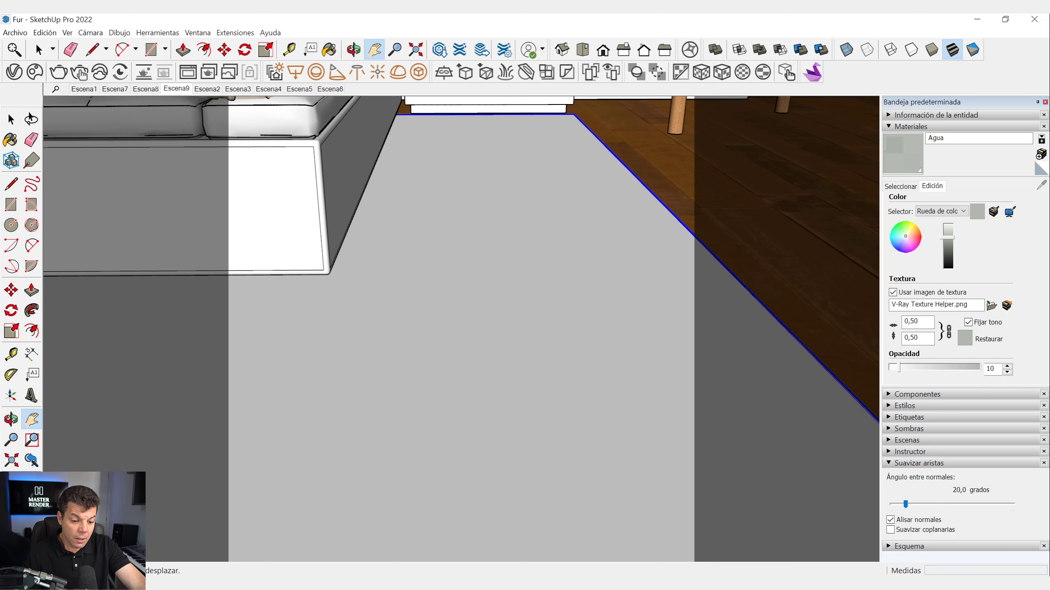
- Switch to Quixel Bridge, view the Plush Carpet asset under Surfaces > Fabric > Carpet, and browse the other carpets
{"action": "mouse_move", "coordinate": [532, 584]}
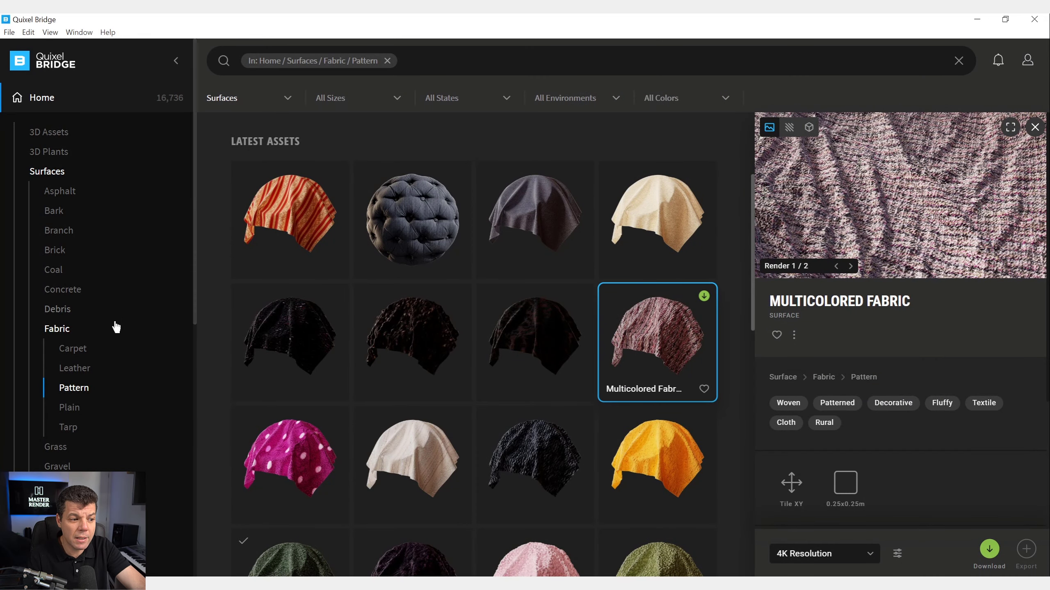
{"action": "left_click", "coordinate": [58, 329]}
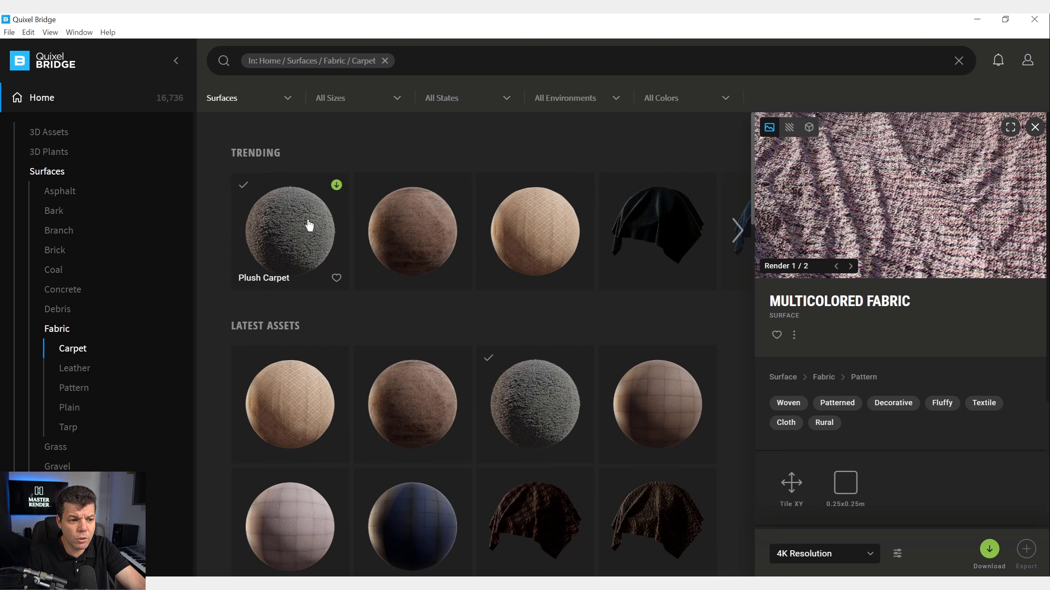
{"action": "left_click", "coordinate": [310, 229]}
{"action": "left_click", "coordinate": [320, 236]}
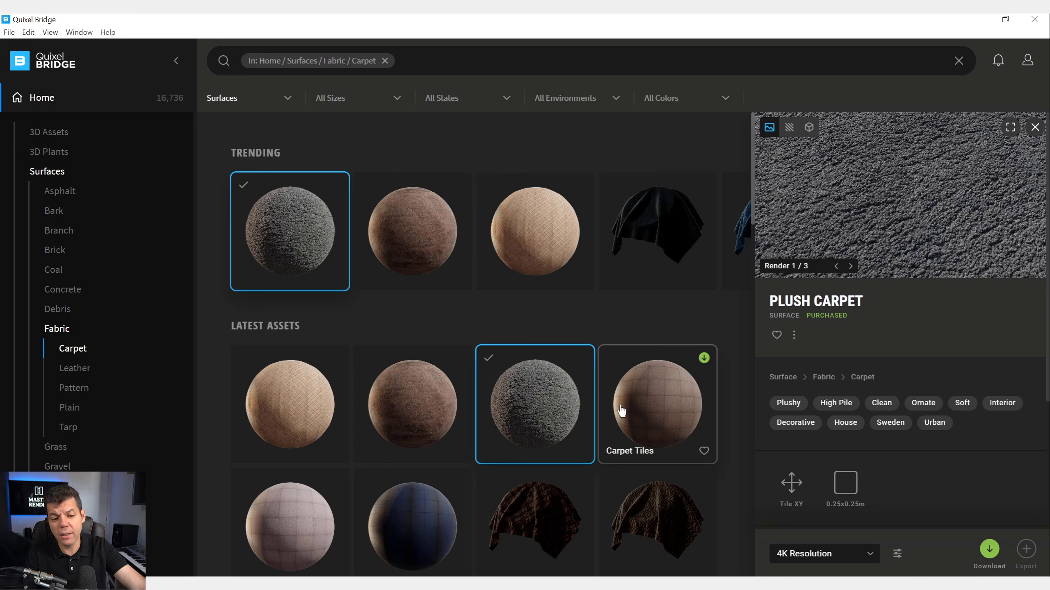
{"action": "scroll", "coordinate": [643, 377], "scroll_direction": "down", "scroll_amount": 3}
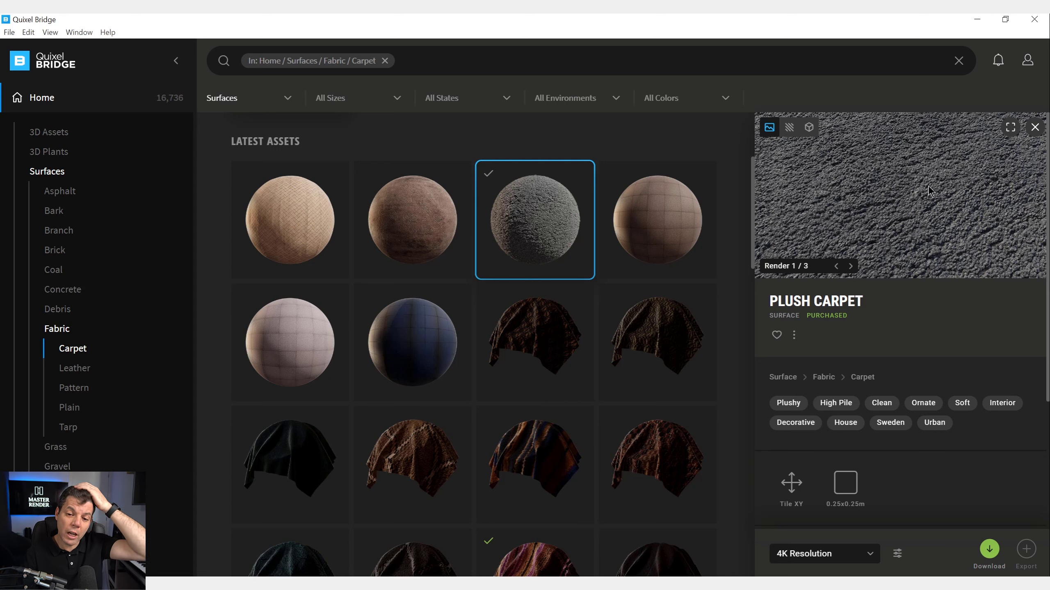
{"action": "scroll", "coordinate": [589, 417], "scroll_direction": "down", "scroll_amount": 6}
{"action": "scroll", "coordinate": [589, 417], "scroll_direction": "down", "scroll_amount": 5}
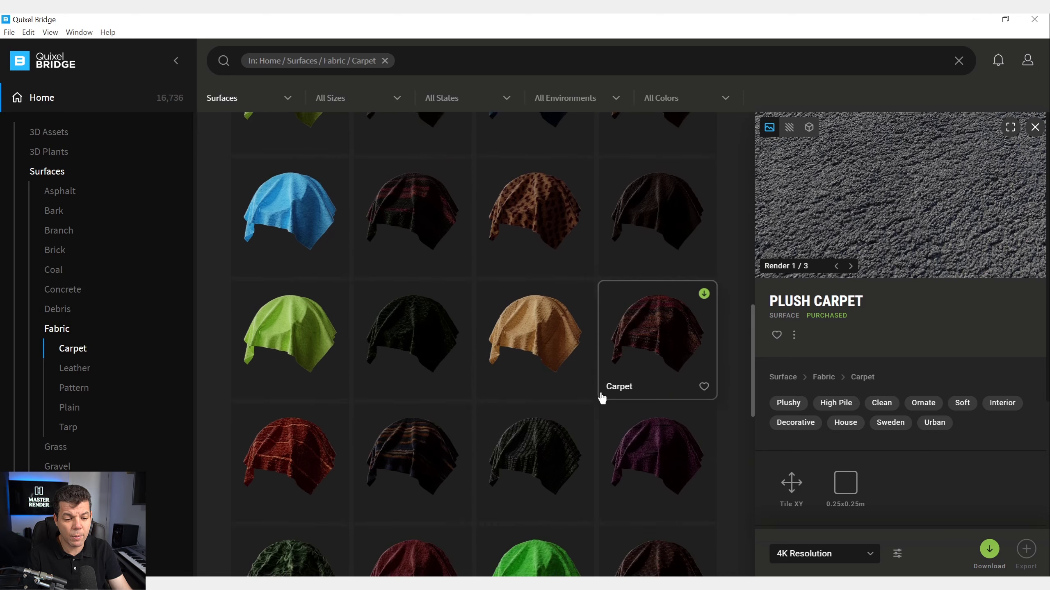
- View the Flower Pattern Cloth asset in the Fabric > Pattern category, browse the latest patterns, and leave Quixel Bridge
{"action": "left_click", "coordinate": [80, 389]}
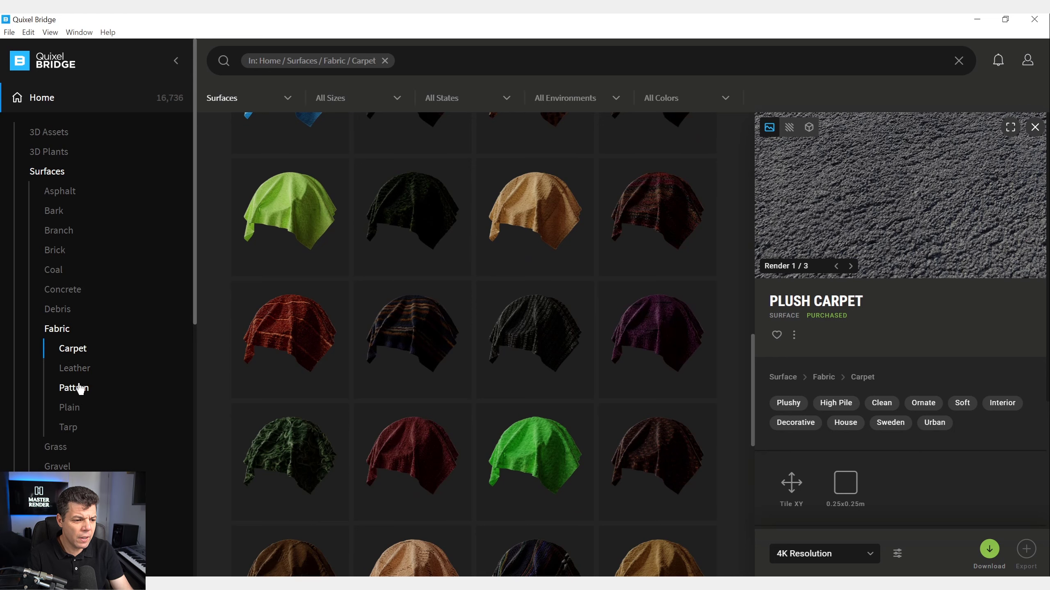
{"action": "left_click", "coordinate": [664, 247]}
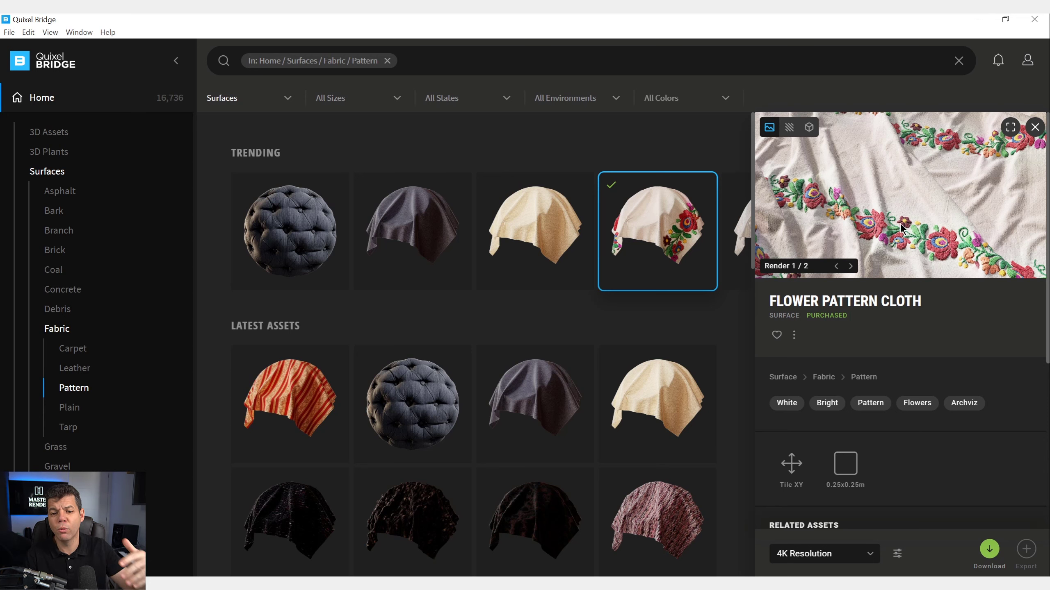
{"action": "scroll", "coordinate": [612, 331], "scroll_direction": "down", "scroll_amount": 5}
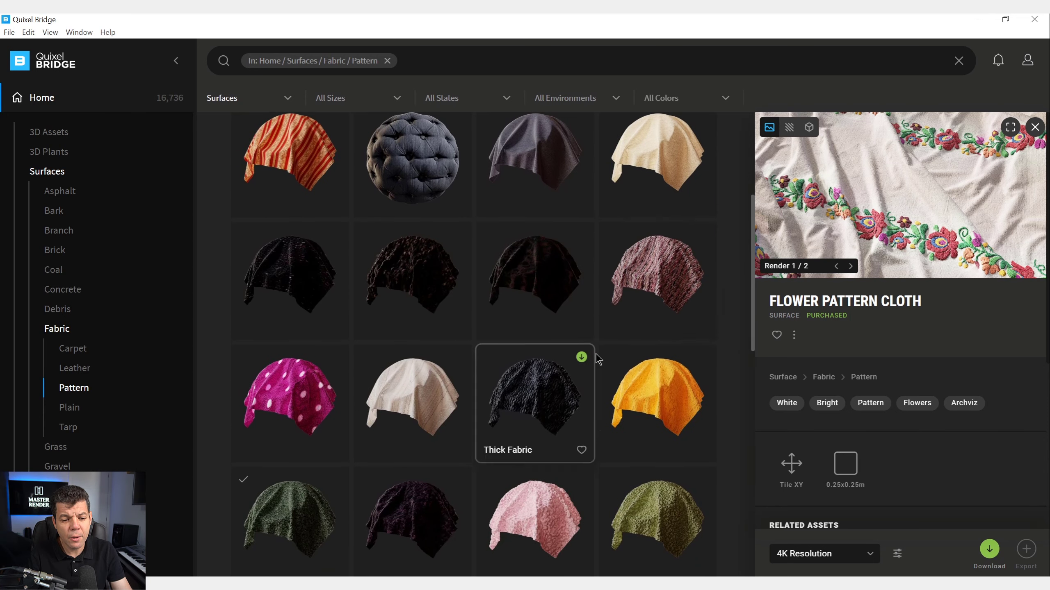
{"action": "scroll", "coordinate": [598, 359], "scroll_direction": "up", "scroll_amount": 5}
{"action": "left_click", "coordinate": [977, 19]}
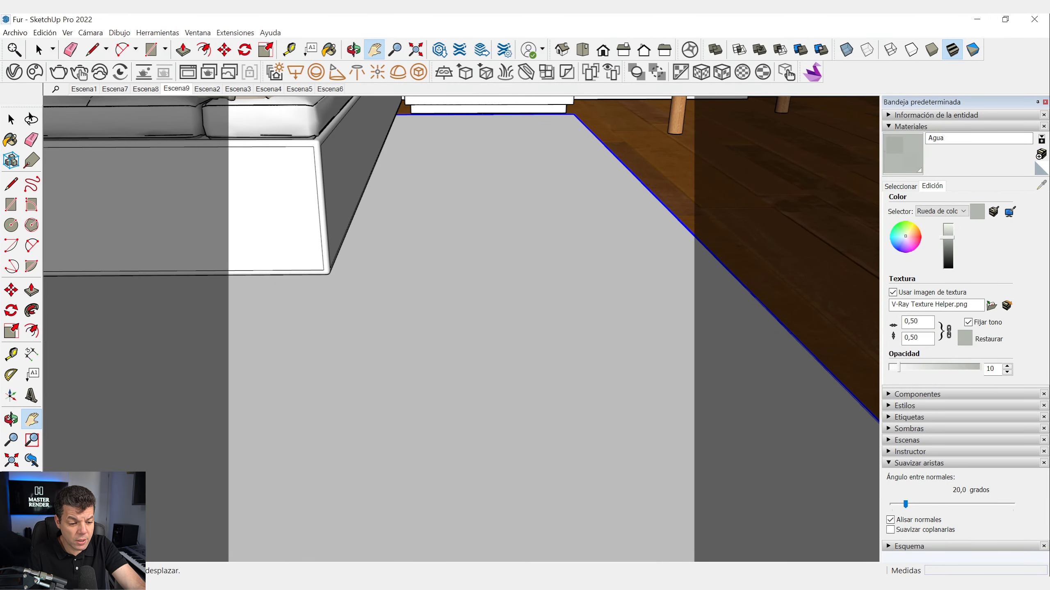
- Switch to File Explorer and preview the Albedo and AO maps in the fabric_carpet_pgwgagp0 folder
{"action": "key", "text": "alt+Tab"}
{"action": "left_click", "coordinate": [384, 160]}
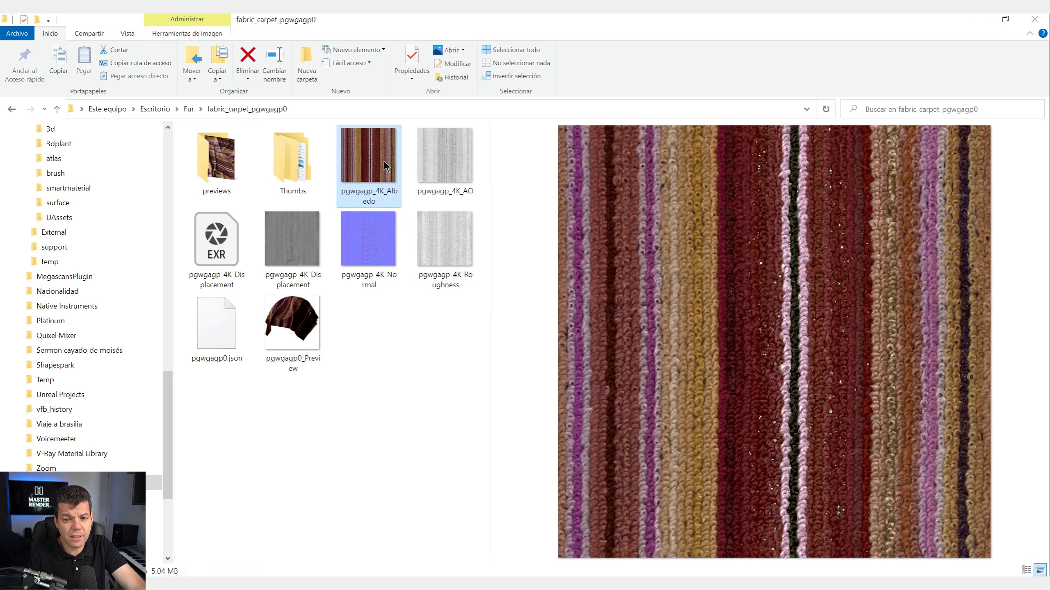
{"action": "left_click", "coordinate": [463, 176]}
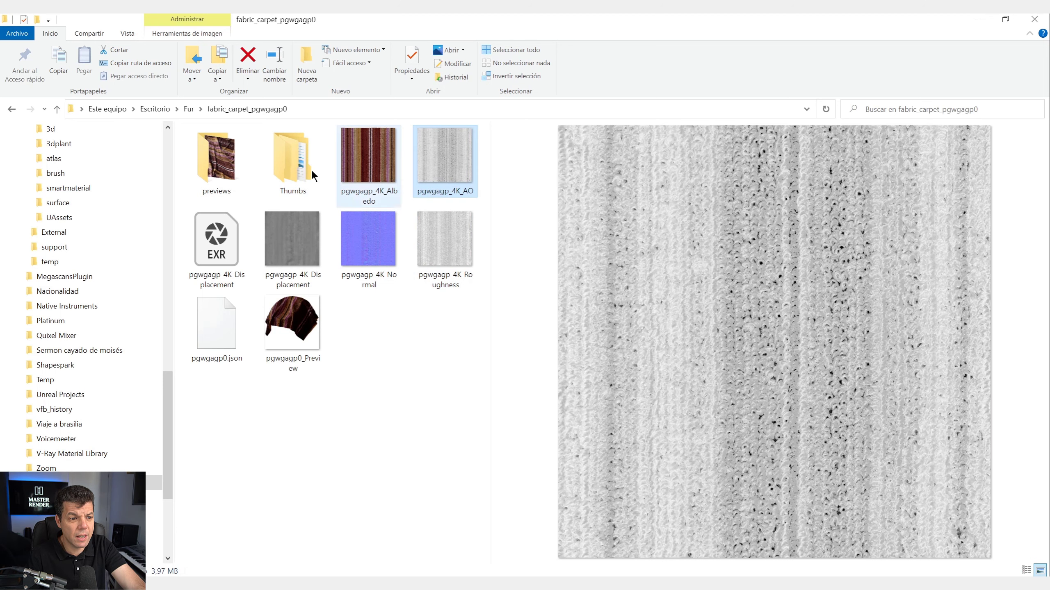
- Open the fabric_pattern_sbqiysp0 folder inside Fur and preview its 4K Albedo map
{"action": "left_click", "coordinate": [185, 109]}
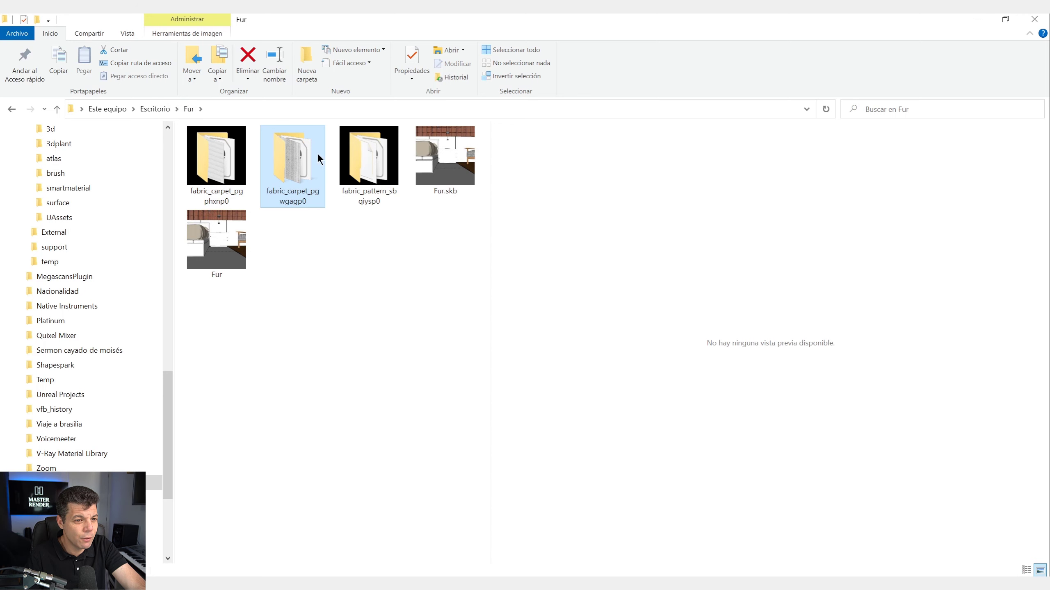
{"action": "left_click", "coordinate": [377, 164]}
{"action": "double_click", "coordinate": [377, 165]}
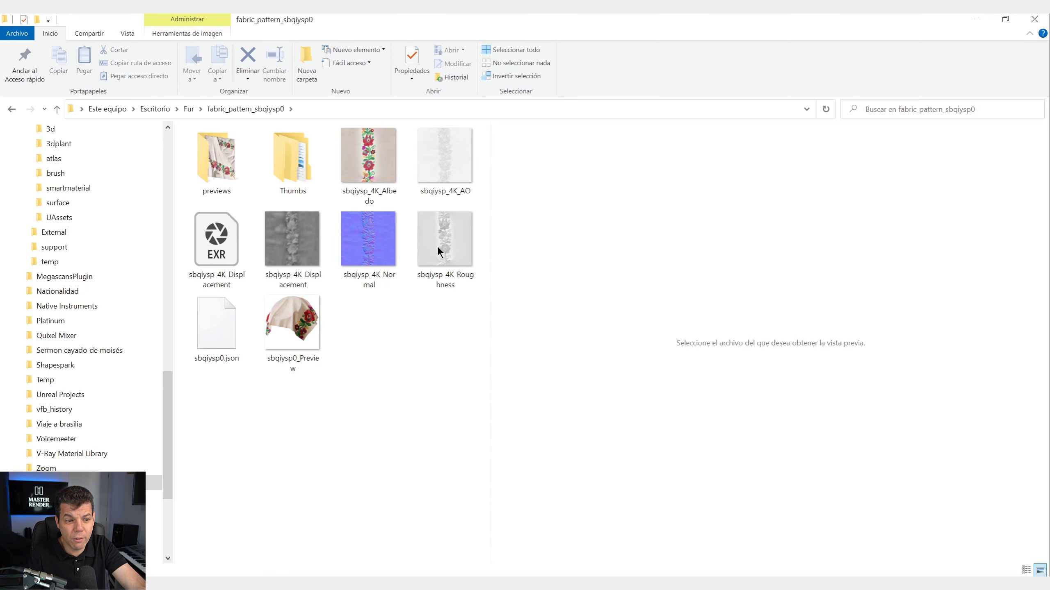
{"action": "left_click", "coordinate": [379, 171]}
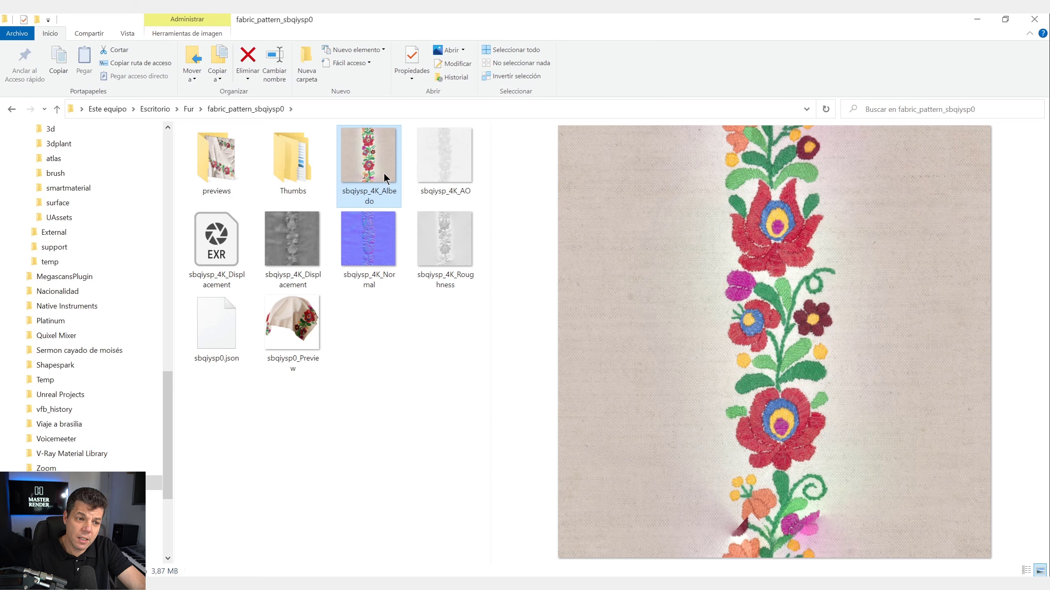
{"action": "left_click", "coordinate": [365, 194]}
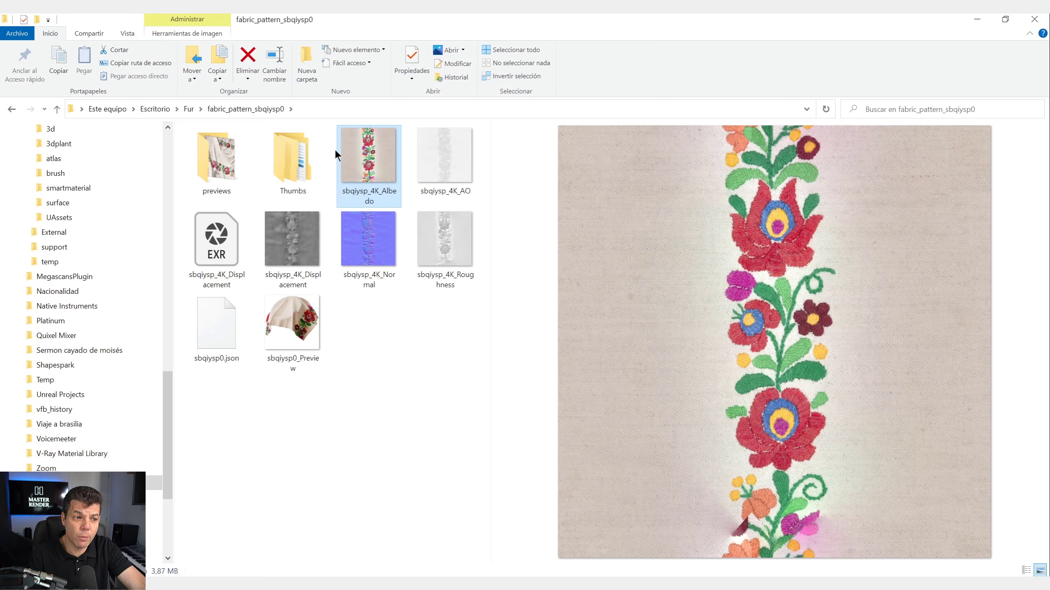
{"action": "left_click", "coordinate": [370, 168]}
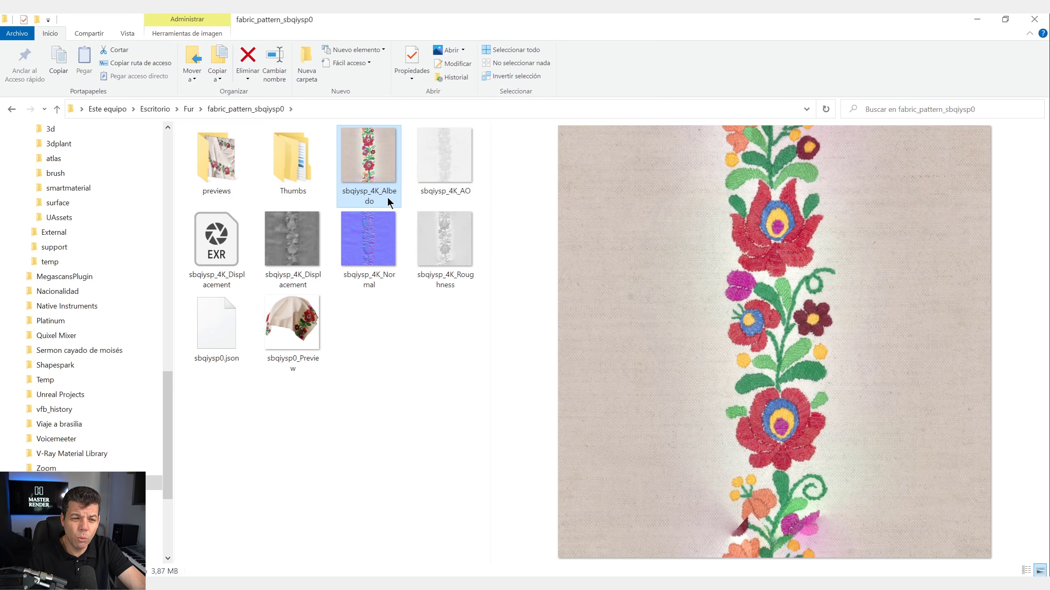
- Preview the floral fabric's AO, Displacement, Normal and Roughness 4K maps one after another
{"action": "left_click", "coordinate": [452, 171]}
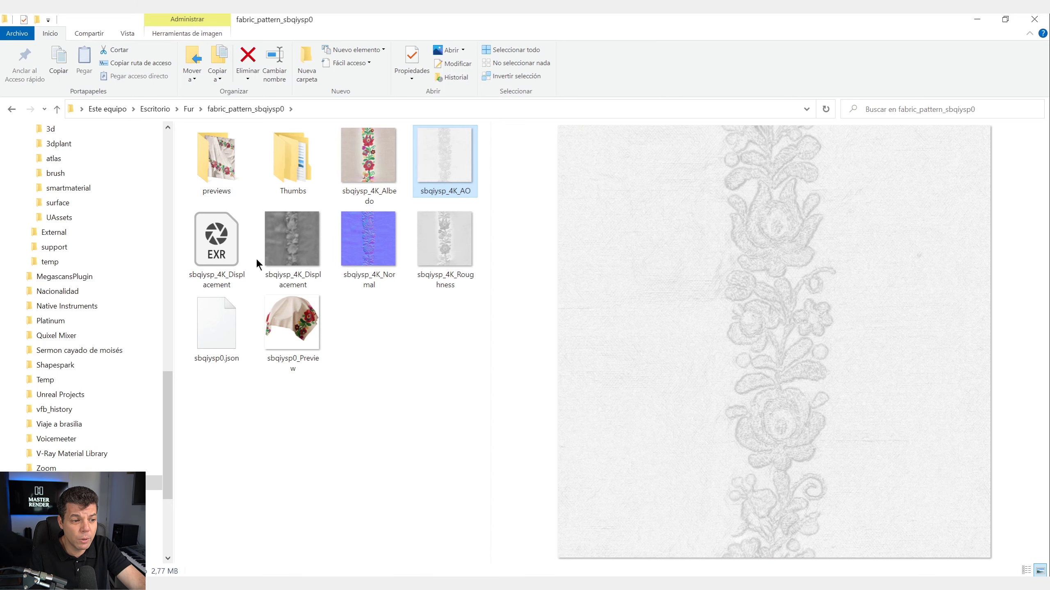
{"action": "left_click", "coordinate": [293, 260]}
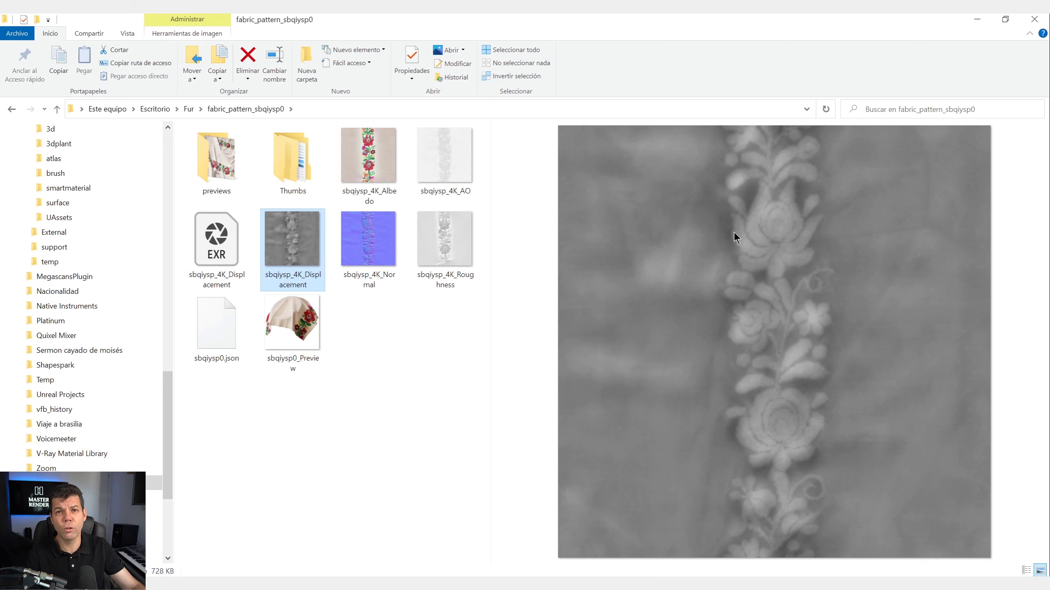
{"action": "left_click", "coordinate": [386, 256]}
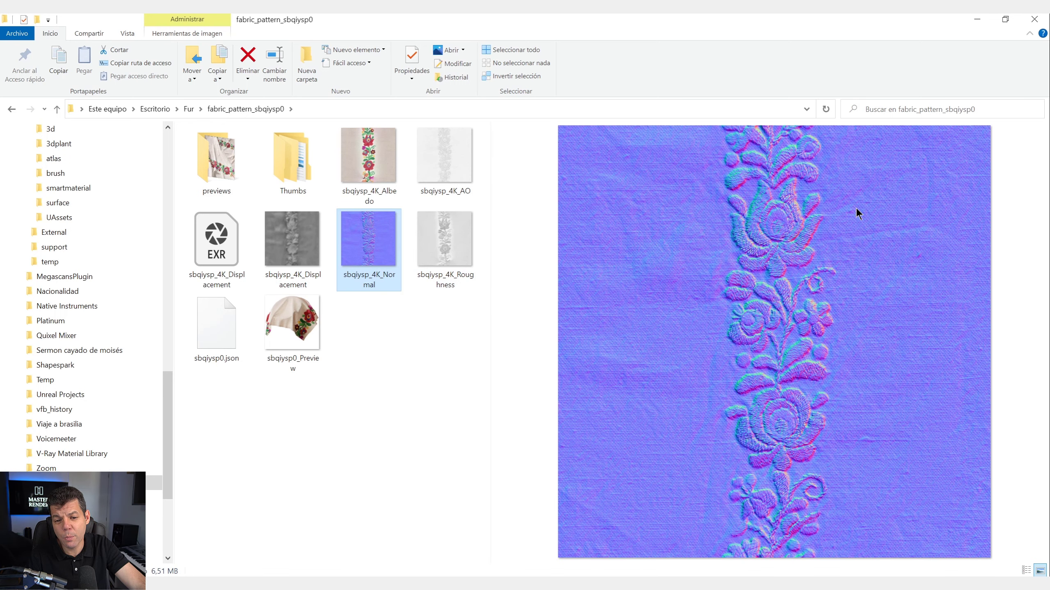
{"action": "left_click", "coordinate": [449, 254]}
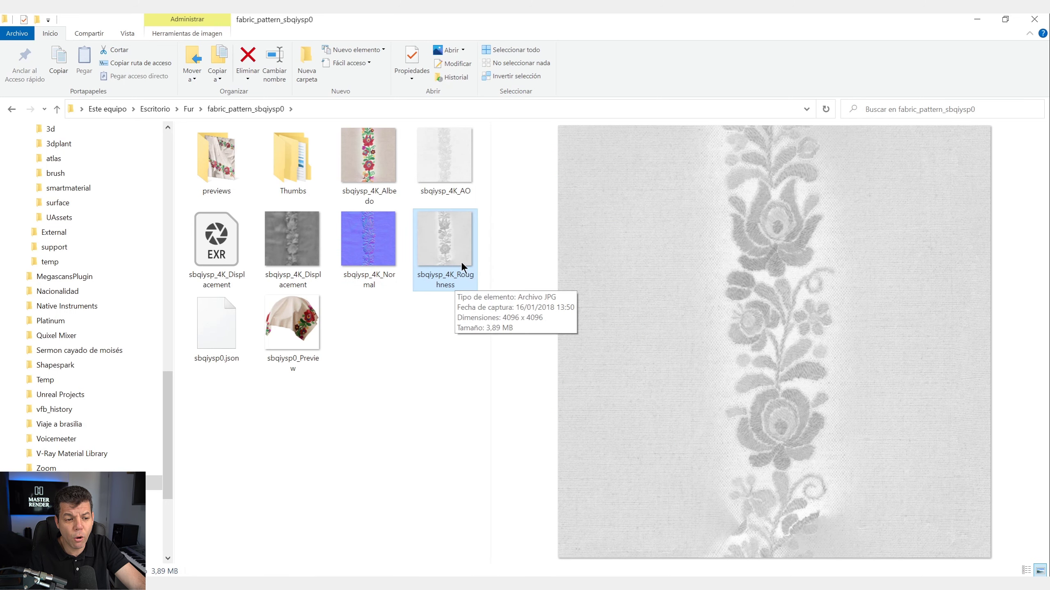
- View the sbqiysp_Popup_3840_sp image in the previews folder and return to SketchUp
{"action": "left_click", "coordinate": [226, 174]}
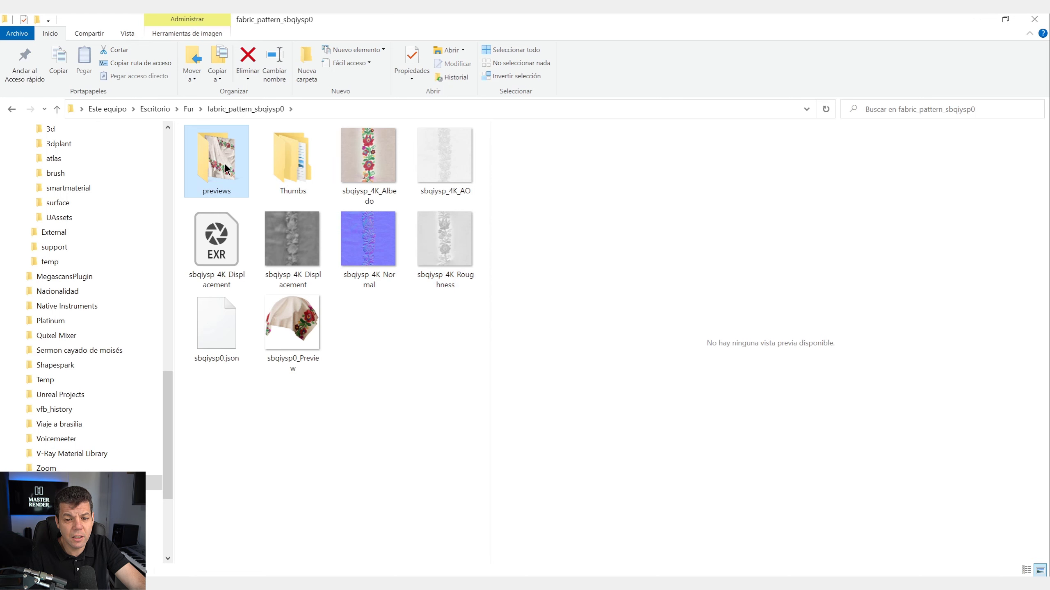
{"action": "double_click", "coordinate": [225, 174]}
{"action": "left_click", "coordinate": [233, 168]}
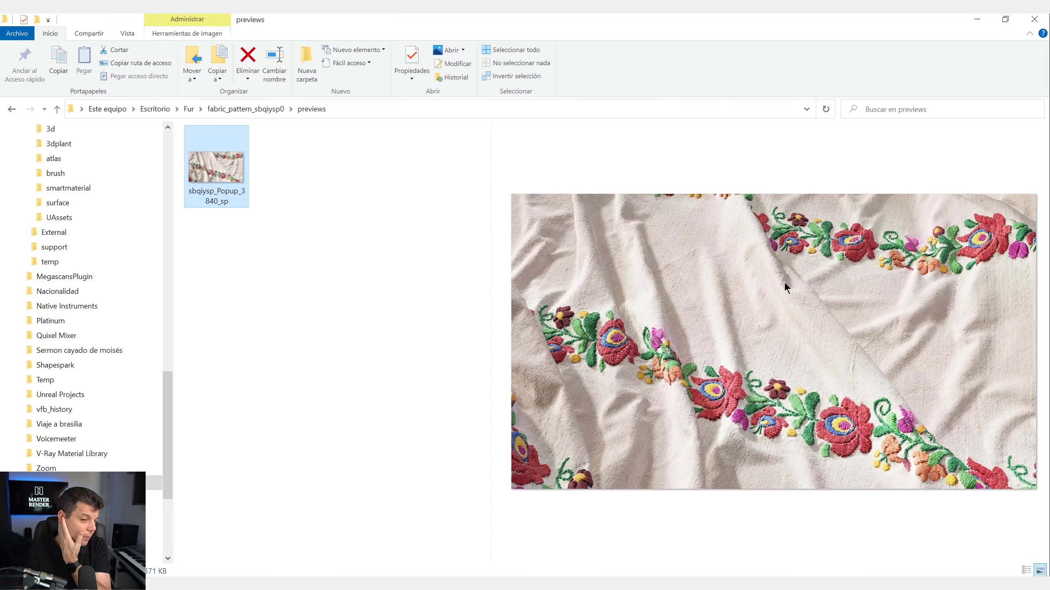
{"action": "left_click", "coordinate": [977, 19]}
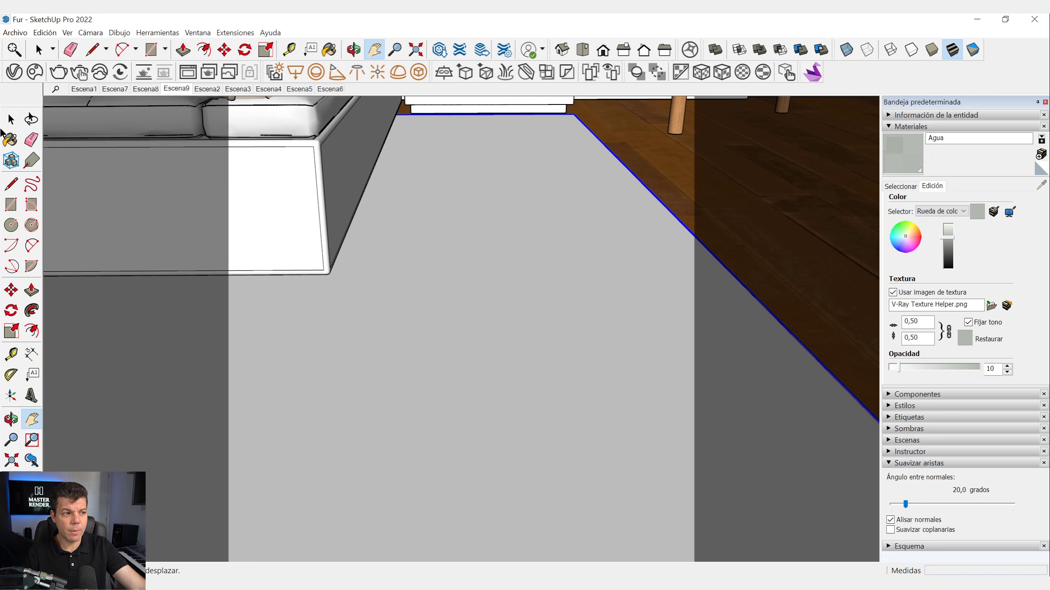
- Create a Generic V-Ray material named Alfombra and show its parameters
{"action": "left_click", "coordinate": [13, 72]}
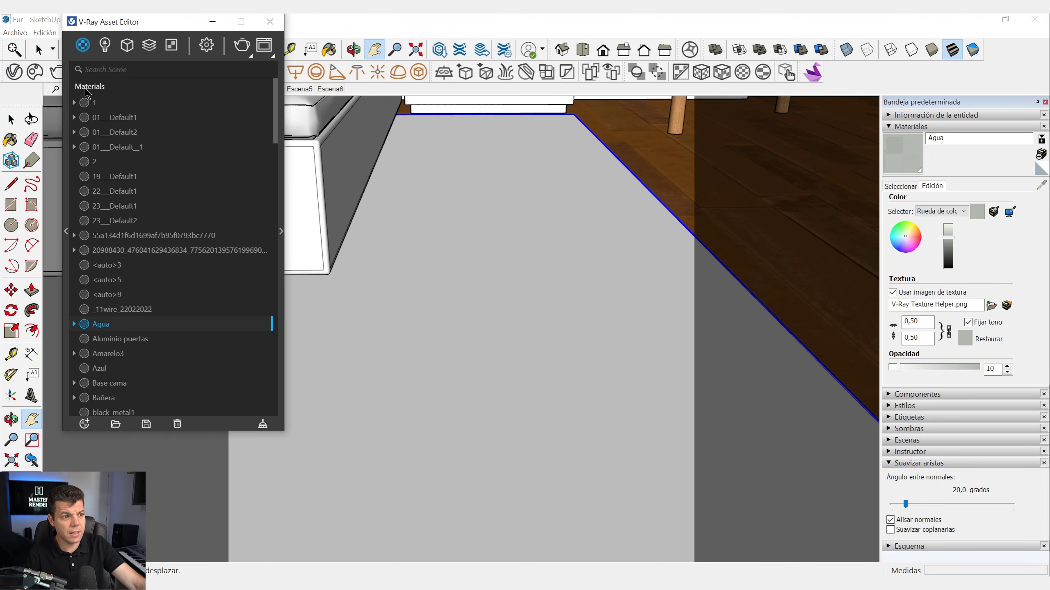
{"action": "right_click", "coordinate": [84, 46]}
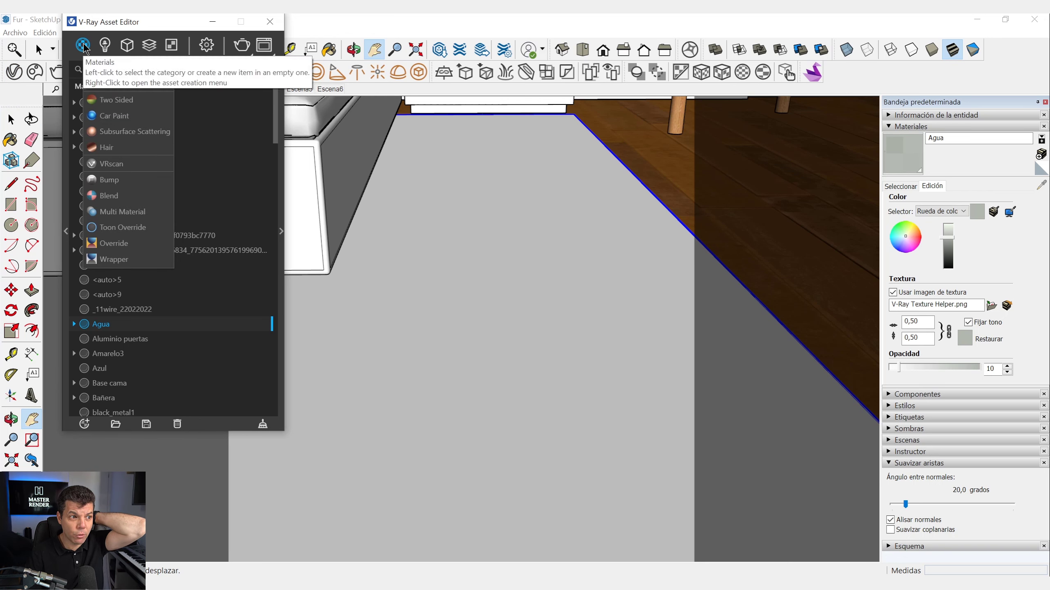
{"action": "left_click", "coordinate": [103, 68]}
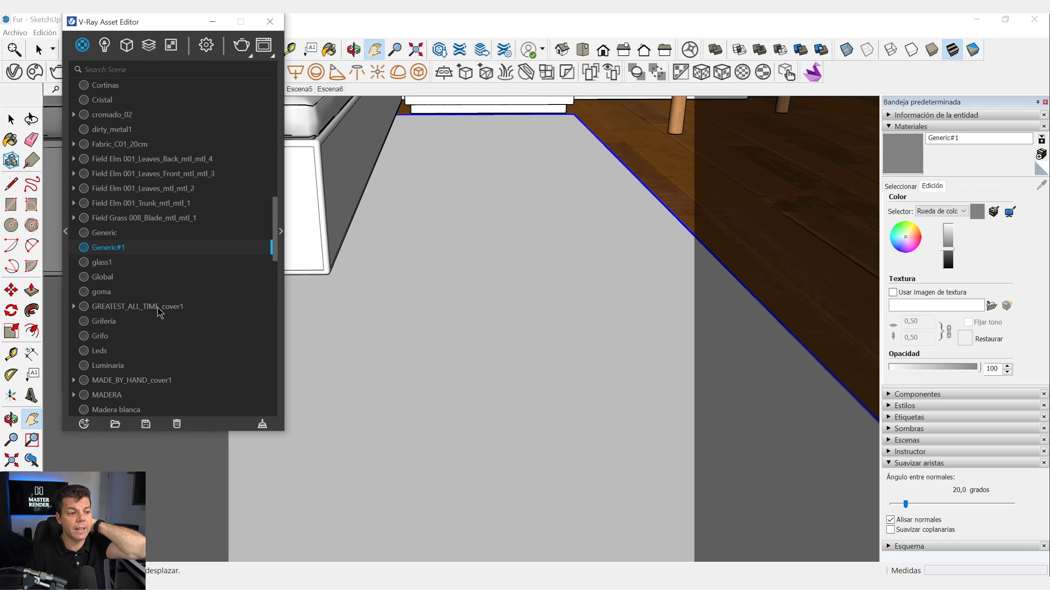
{"action": "double_click", "coordinate": [128, 248]}
{"action": "left_click_drag", "start_coordinate": [142, 246], "coordinate": [70, 249]}
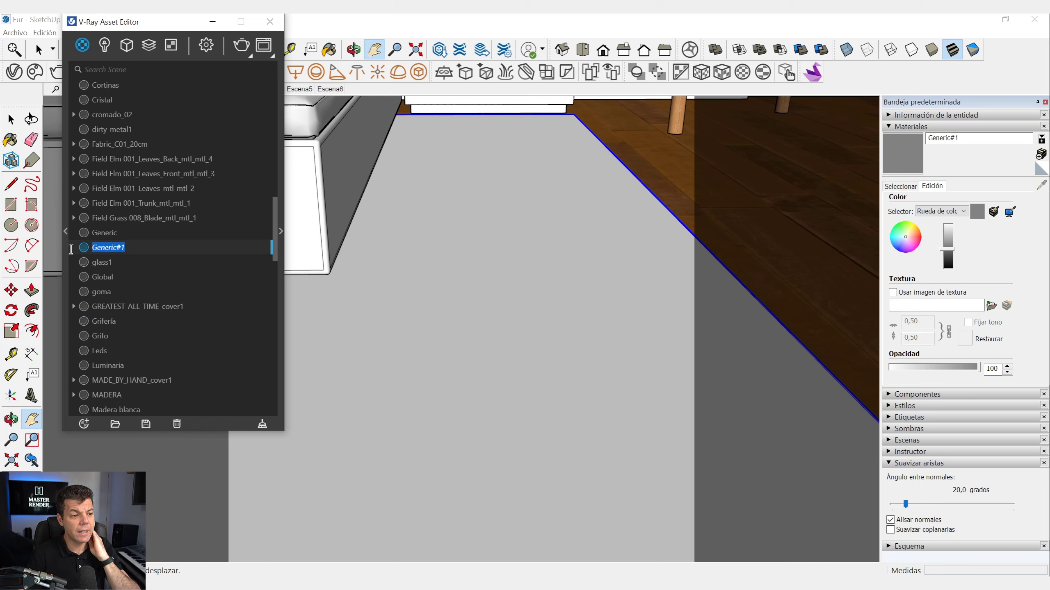
{"action": "type", "text": "A"}
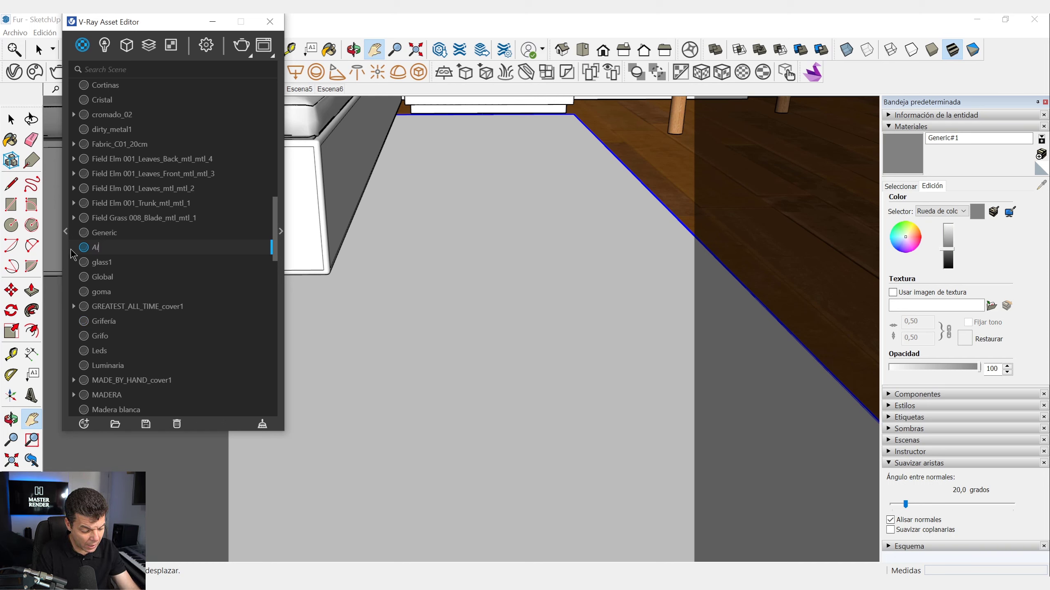
{"action": "type", "text": "lfombra"}
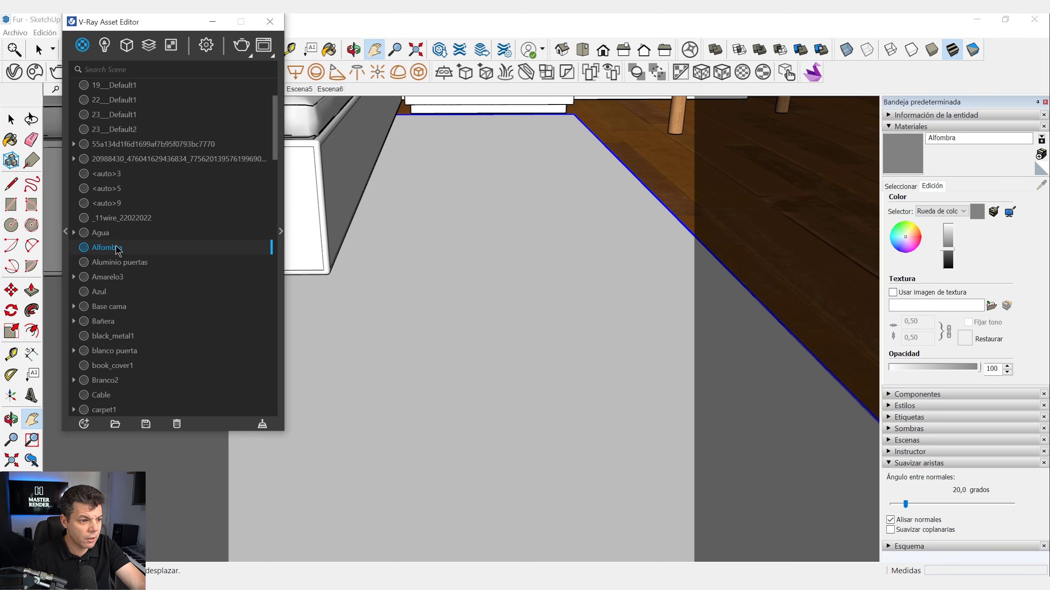
{"action": "left_click", "coordinate": [281, 233]}
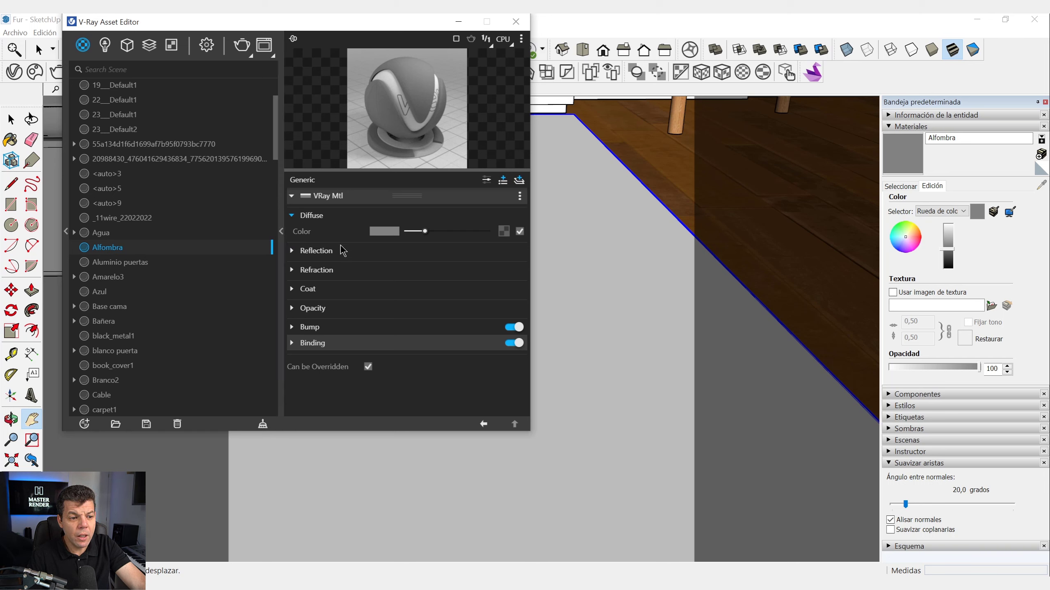
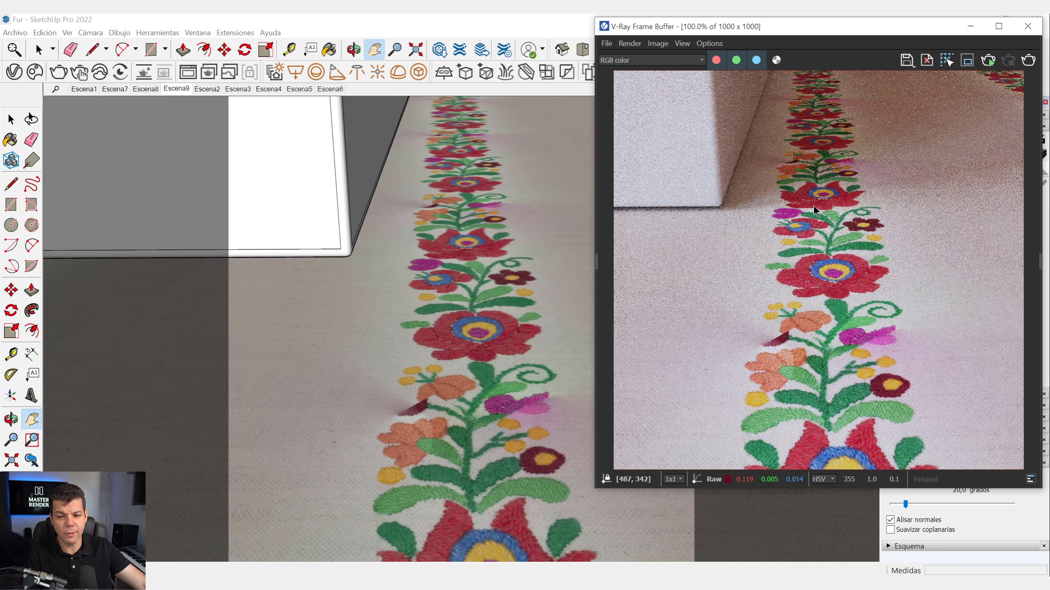
- Switch to File Explorer, review the floral fabric's Roughness, Normal, Displacement and AO maps in fabric_pattern_sbqiysp0, and return to SketchUp
{"action": "left_click", "coordinate": [13, 72]}
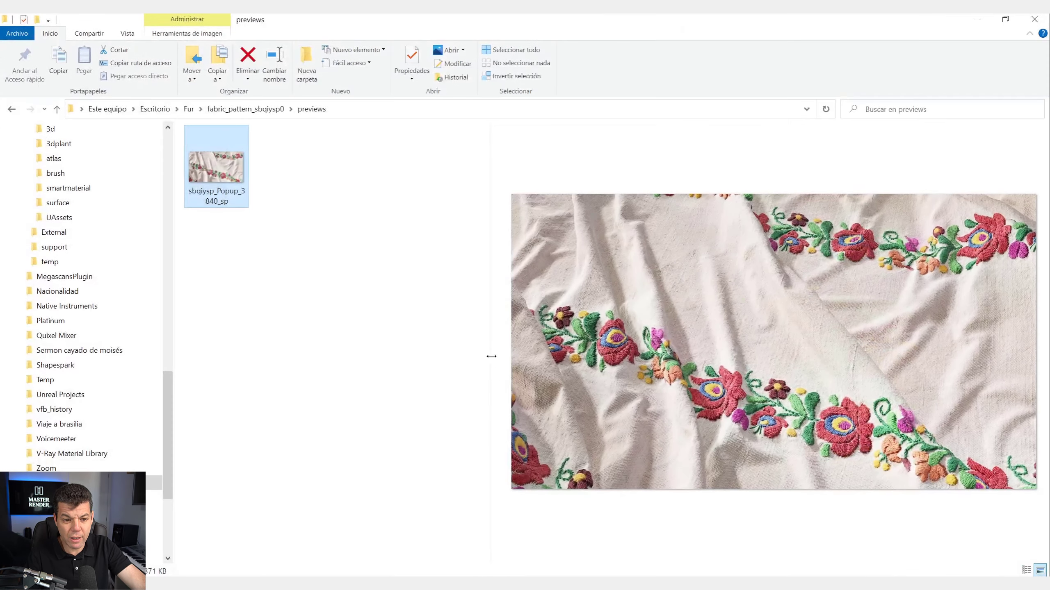
{"action": "left_click", "coordinate": [251, 102]}
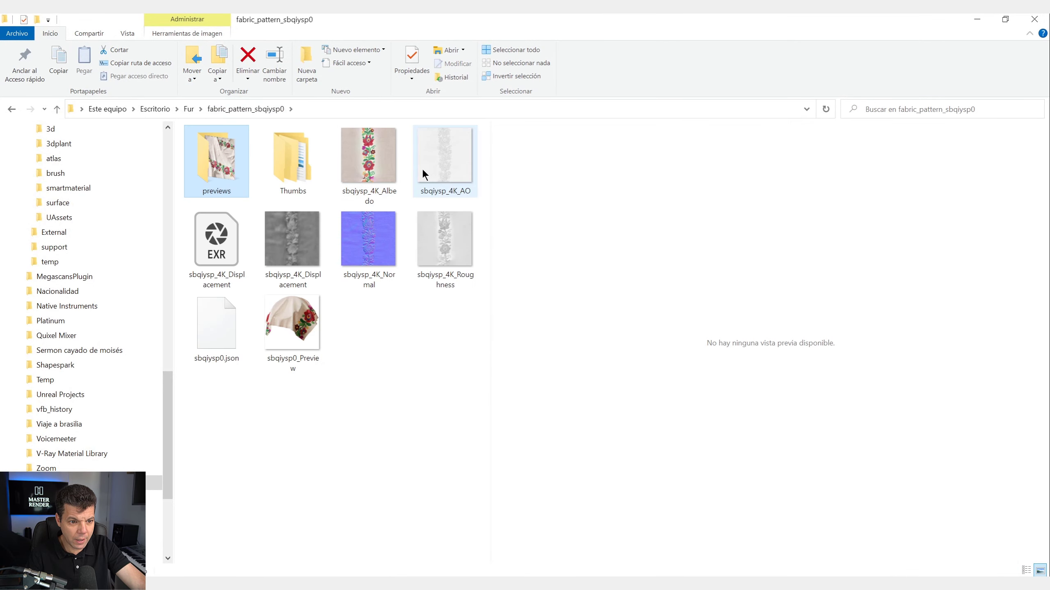
{"action": "left_click", "coordinate": [440, 168]}
{"action": "left_click", "coordinate": [456, 275]}
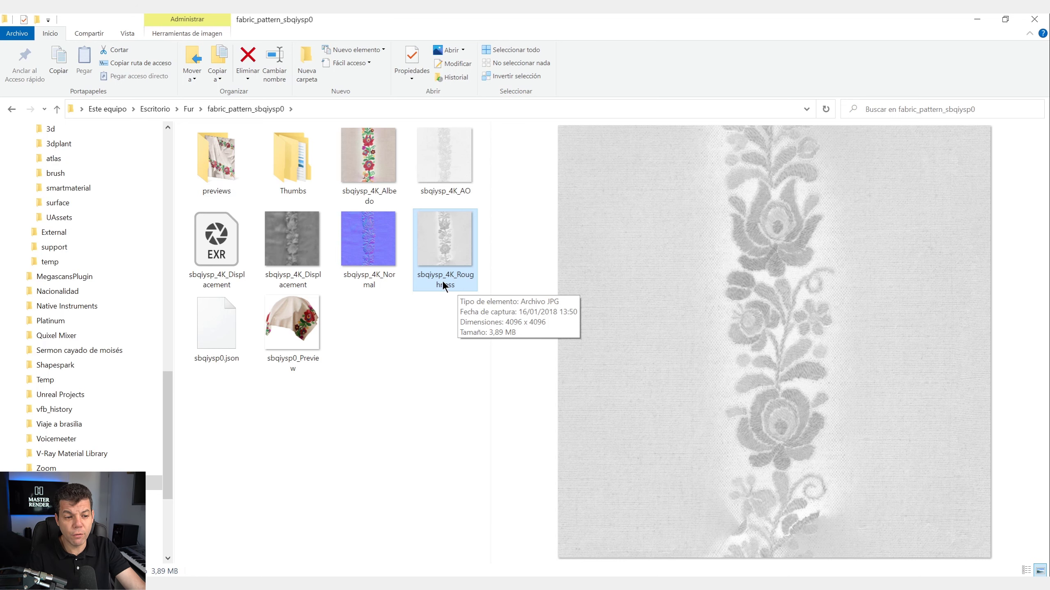
{"action": "left_click", "coordinate": [375, 277]}
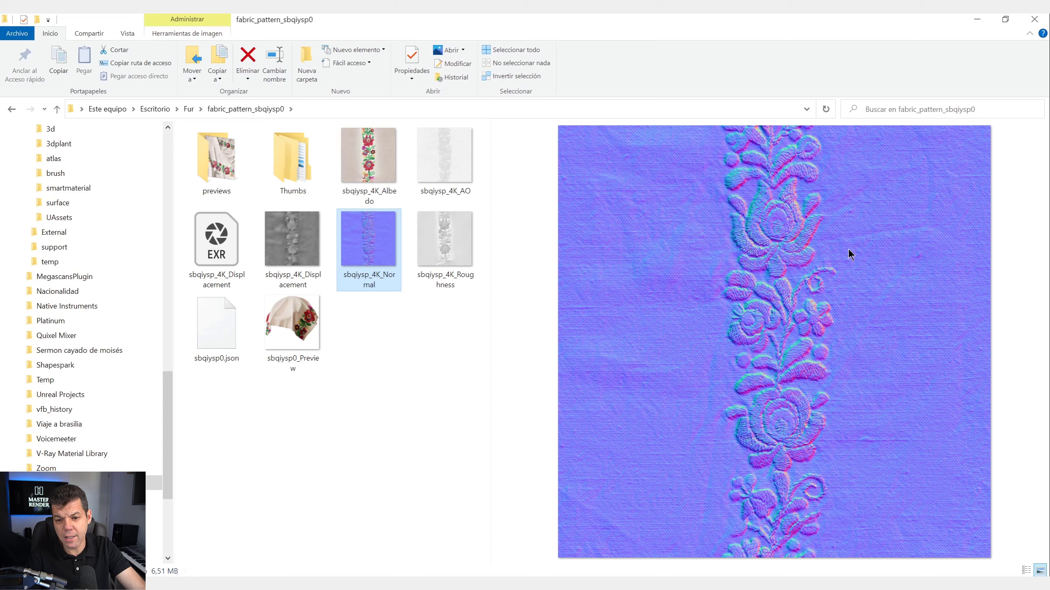
{"action": "left_click", "coordinate": [310, 260]}
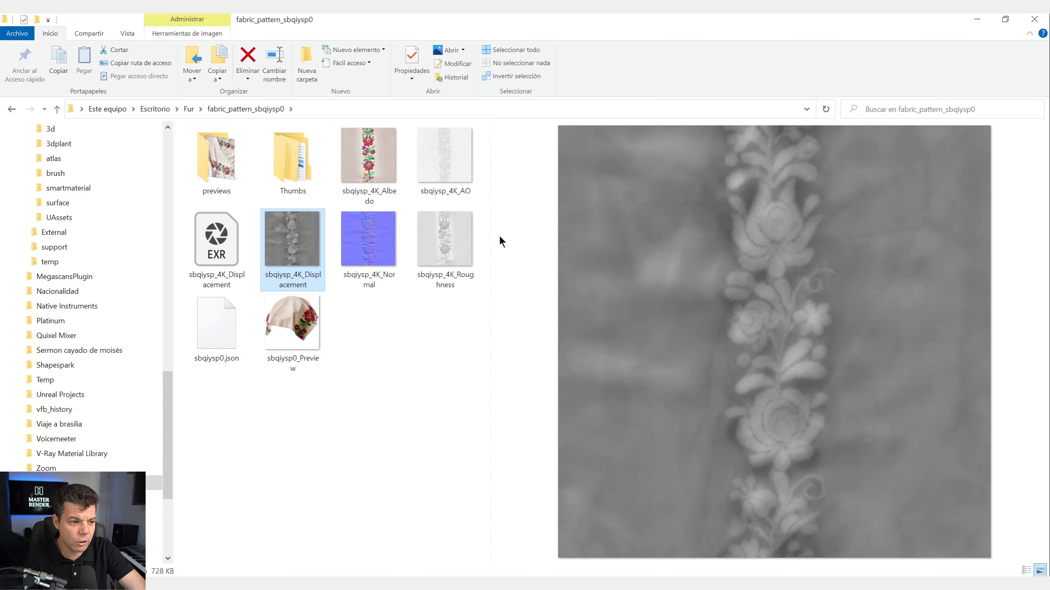
{"action": "left_click", "coordinate": [436, 166]}
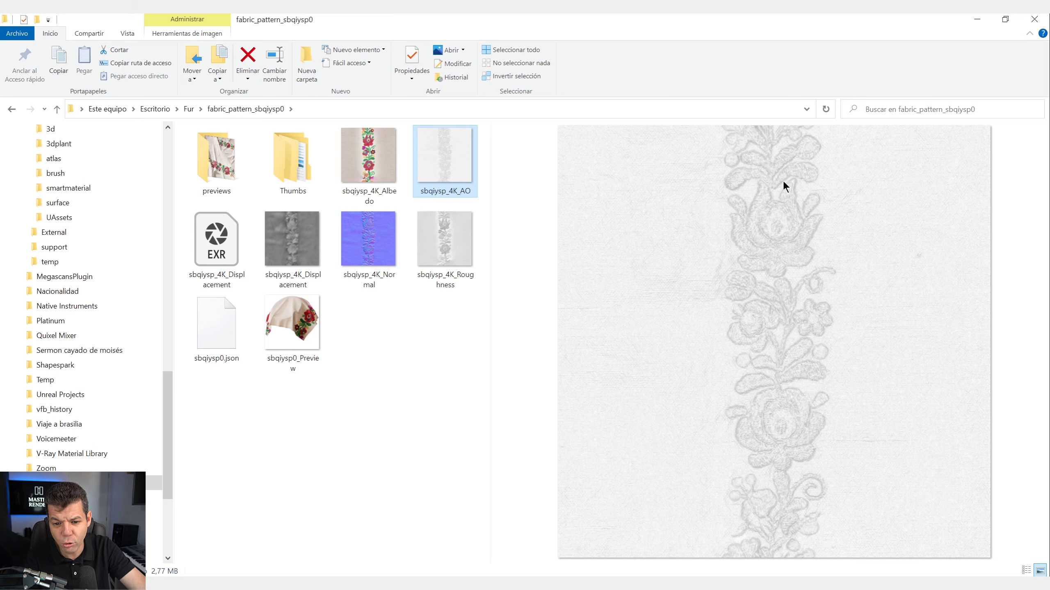
{"action": "left_click", "coordinate": [977, 19]}
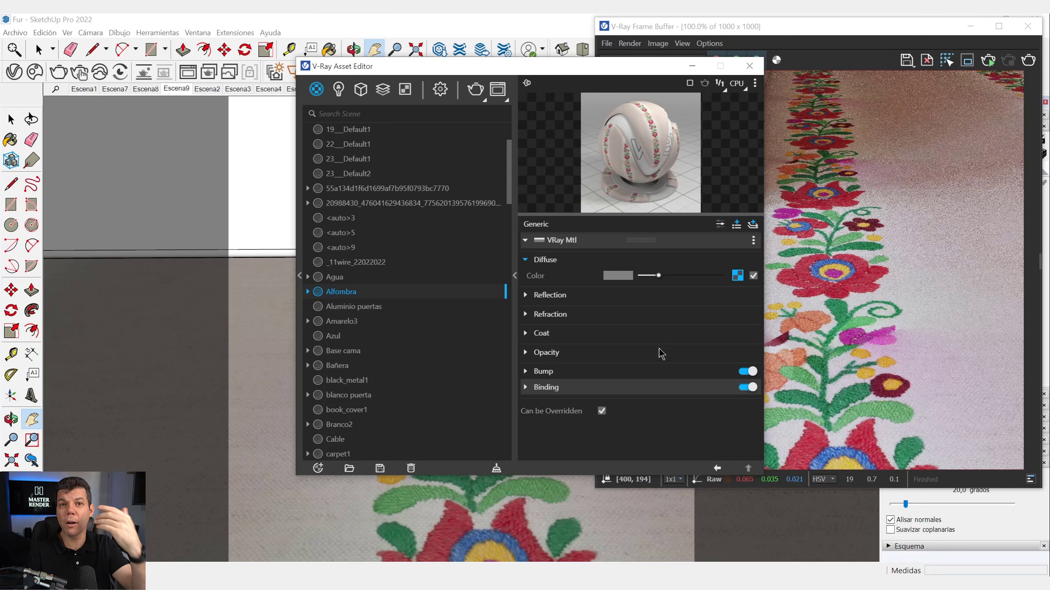
- Wrap Alfombra's diffuse texture in a Mix (Operator) map and paste a copy of the Albedo bitmap into Texture B
{"action": "right_click", "coordinate": [739, 280]}
{"action": "mouse_move", "coordinate": [719, 331]}
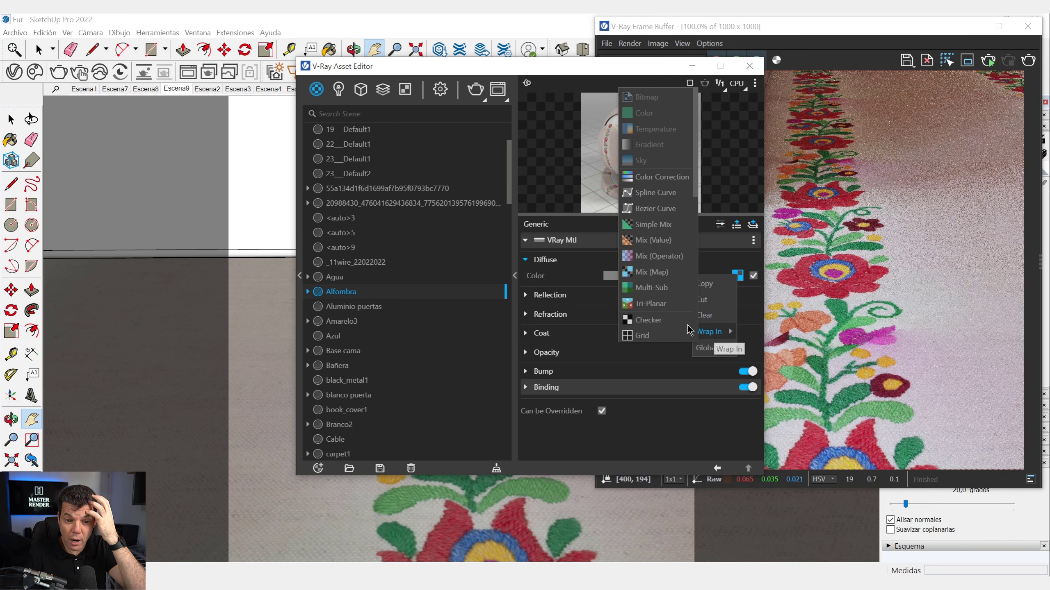
{"action": "left_click", "coordinate": [661, 258]}
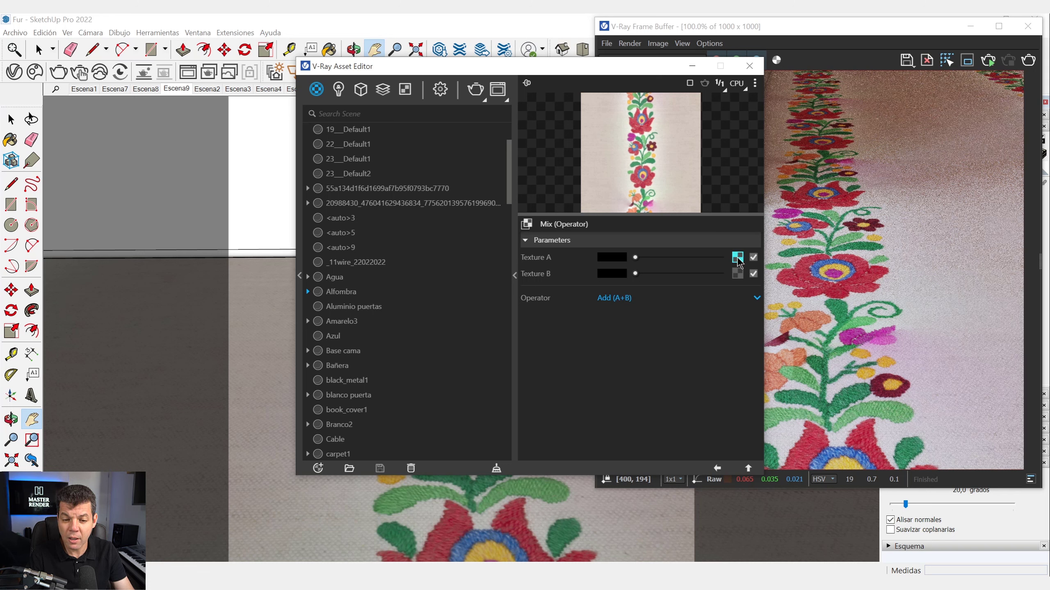
{"action": "right_click", "coordinate": [737, 277]}
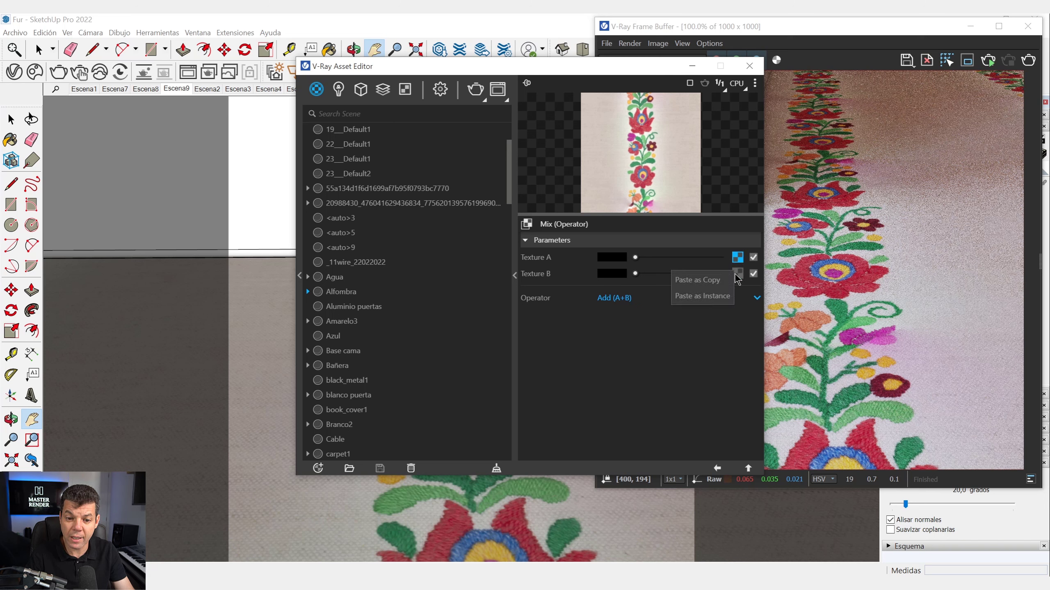
{"action": "left_click", "coordinate": [708, 280]}
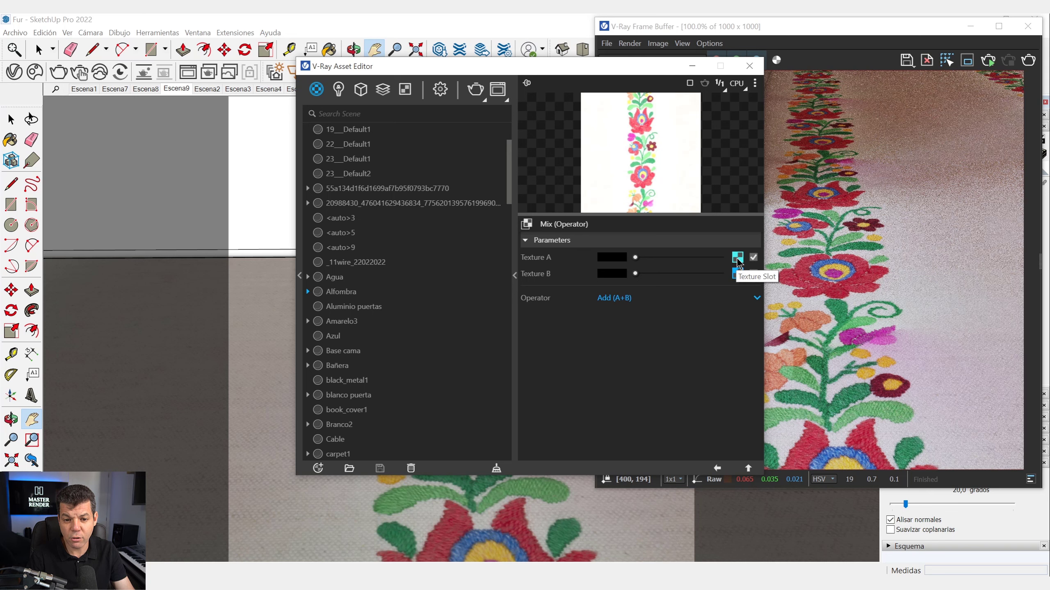
- Replace the Texture A bitmap of the mix with the sbqiysp_4K_AO image
{"action": "left_click", "coordinate": [737, 258]}
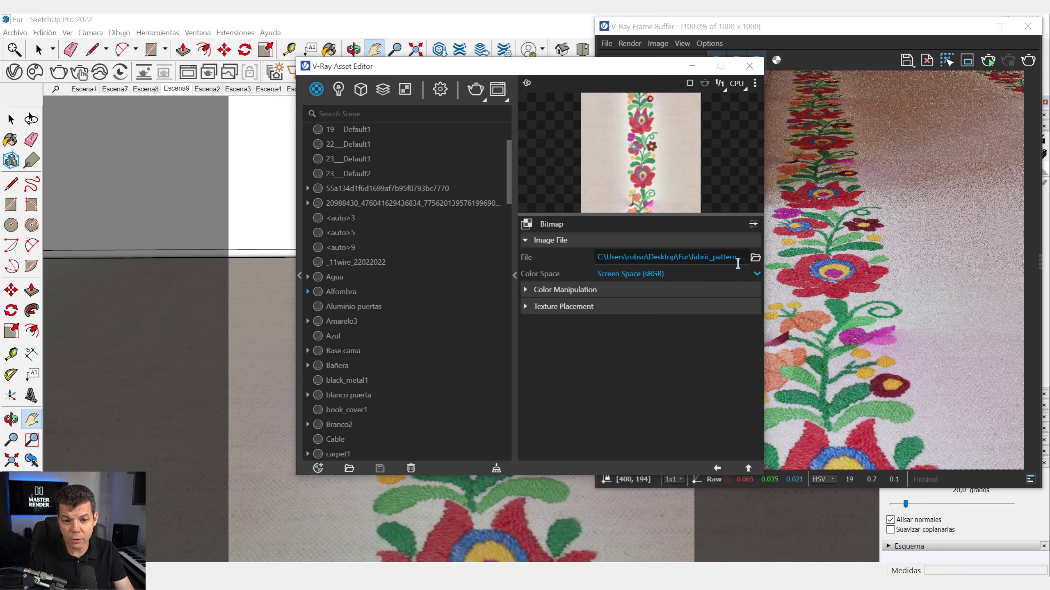
{"action": "left_click", "coordinate": [757, 258]}
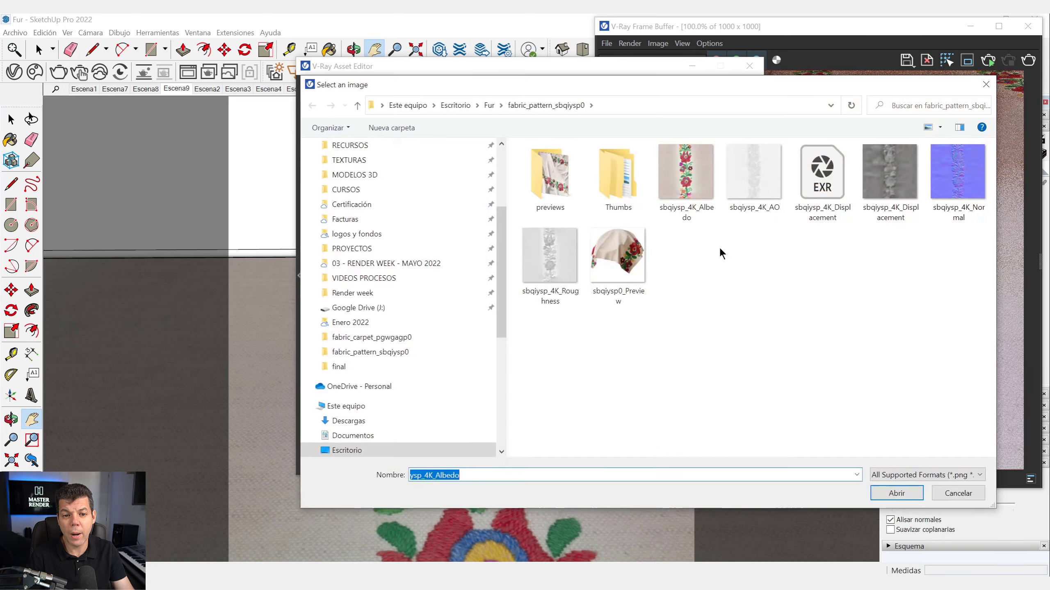
{"action": "left_click", "coordinate": [753, 178]}
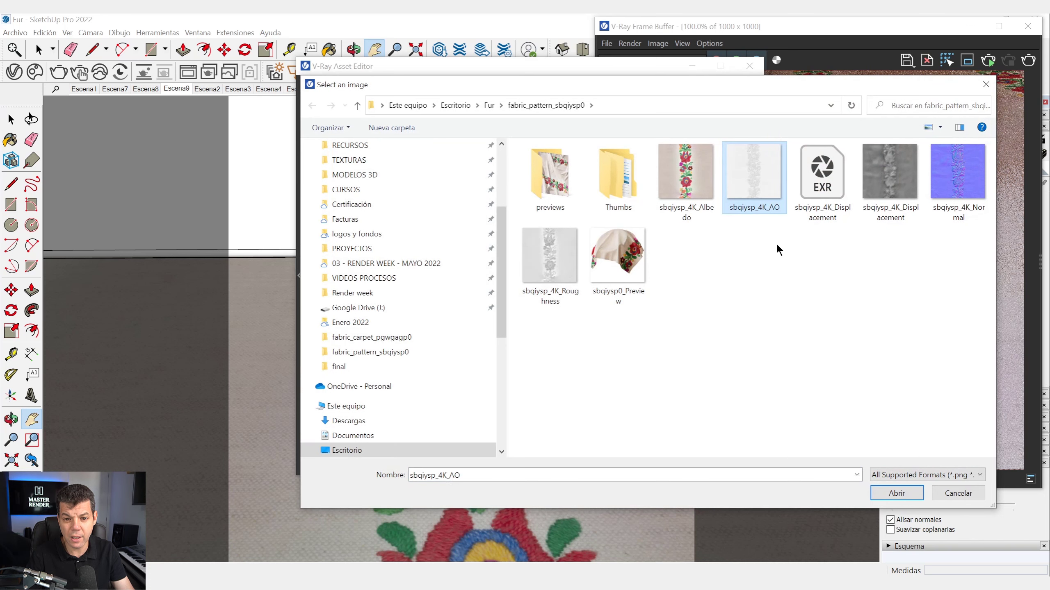
{"action": "left_click", "coordinate": [896, 493]}
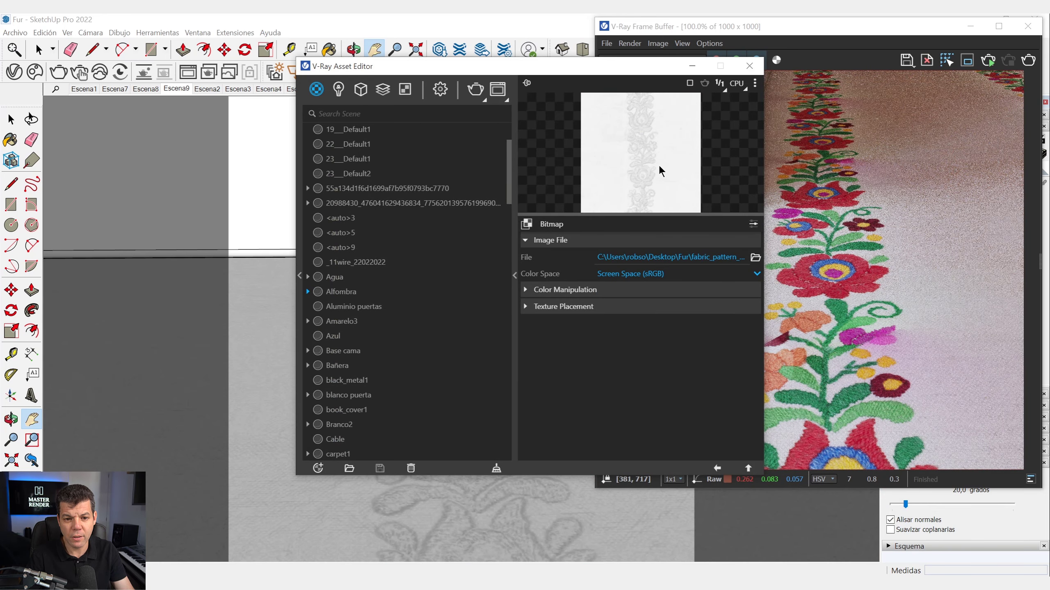
{"action": "left_click", "coordinate": [747, 467]}
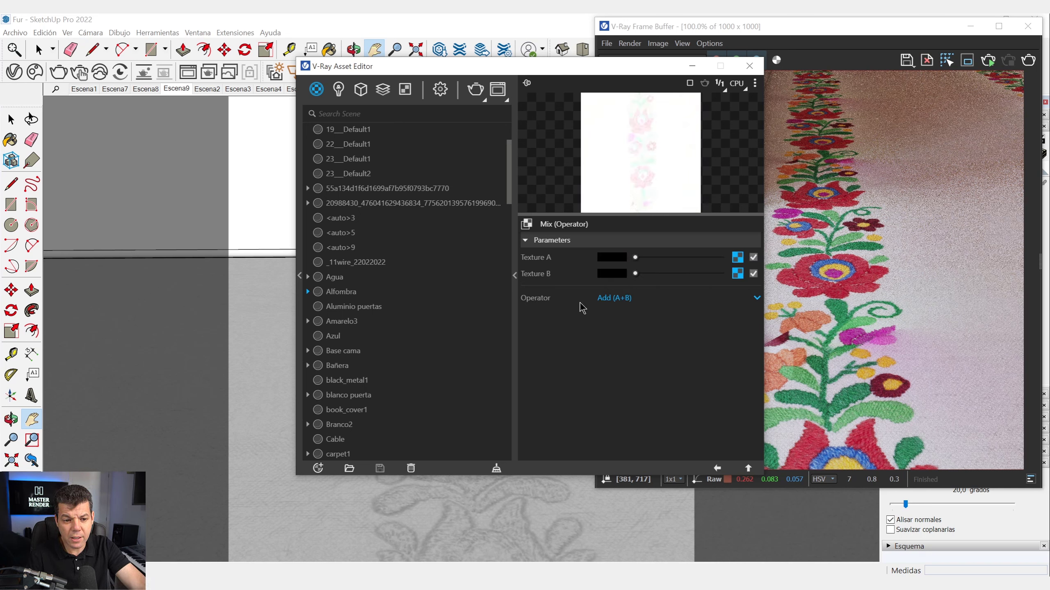
- Set the mix operator to Multiply (A*B) and run a test render of the rug
{"action": "left_click", "coordinate": [621, 299]}
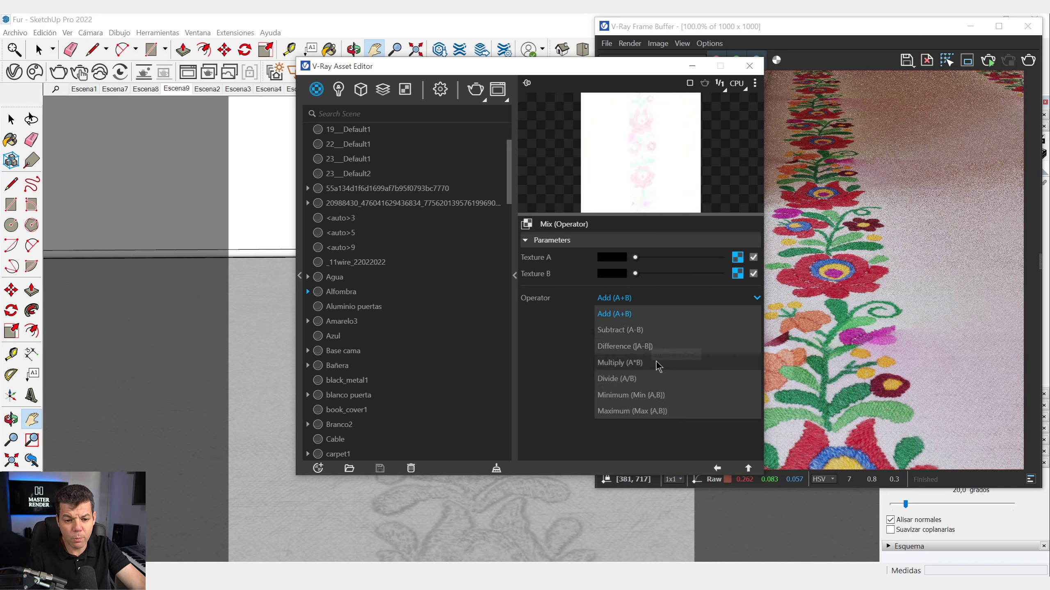
{"action": "left_click", "coordinate": [631, 363]}
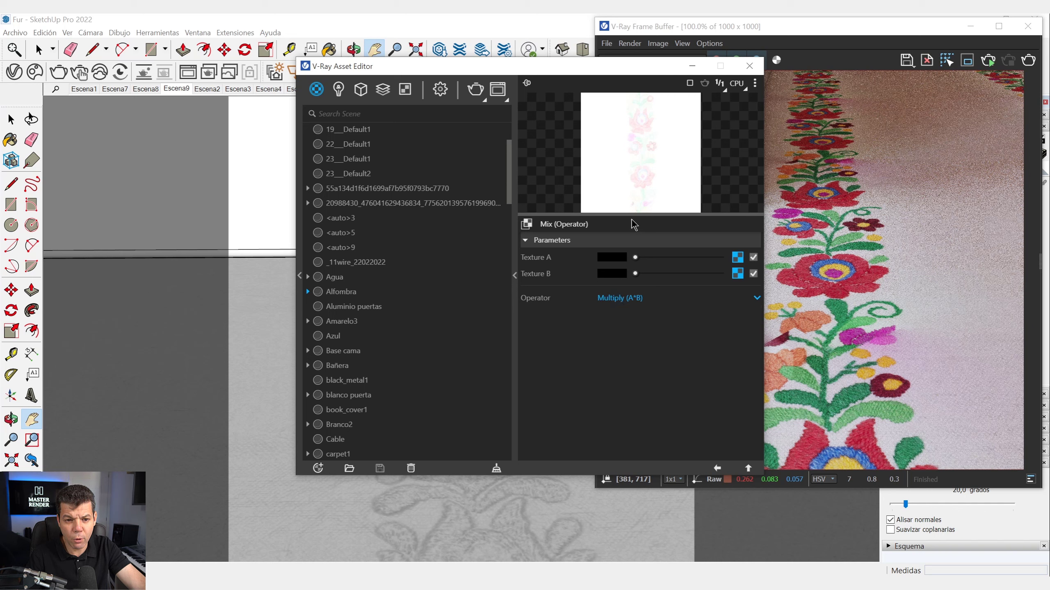
{"action": "left_click", "coordinate": [747, 468]}
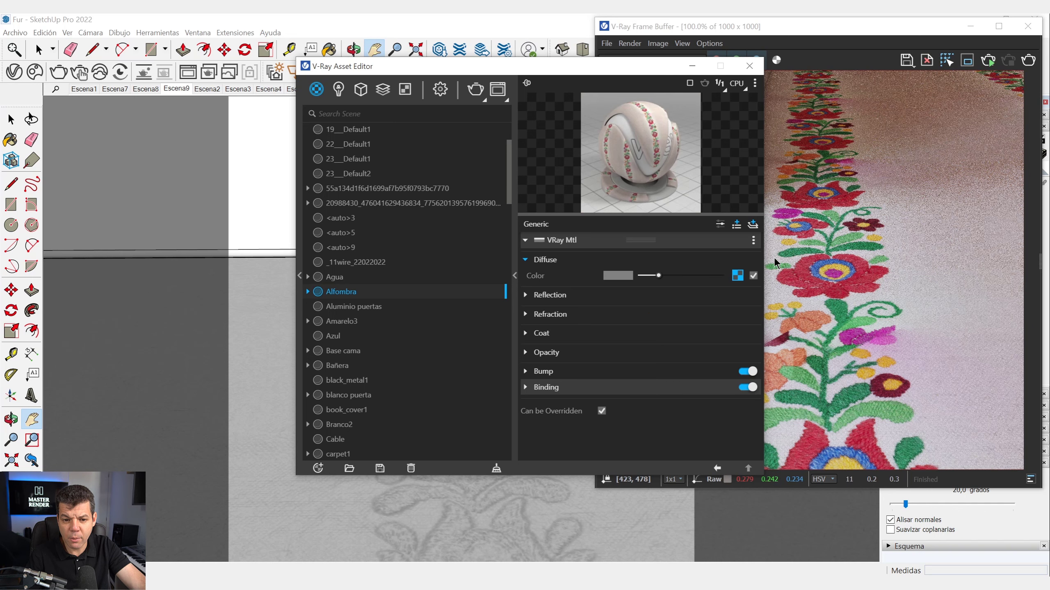
{"action": "left_click", "coordinate": [1029, 60]}
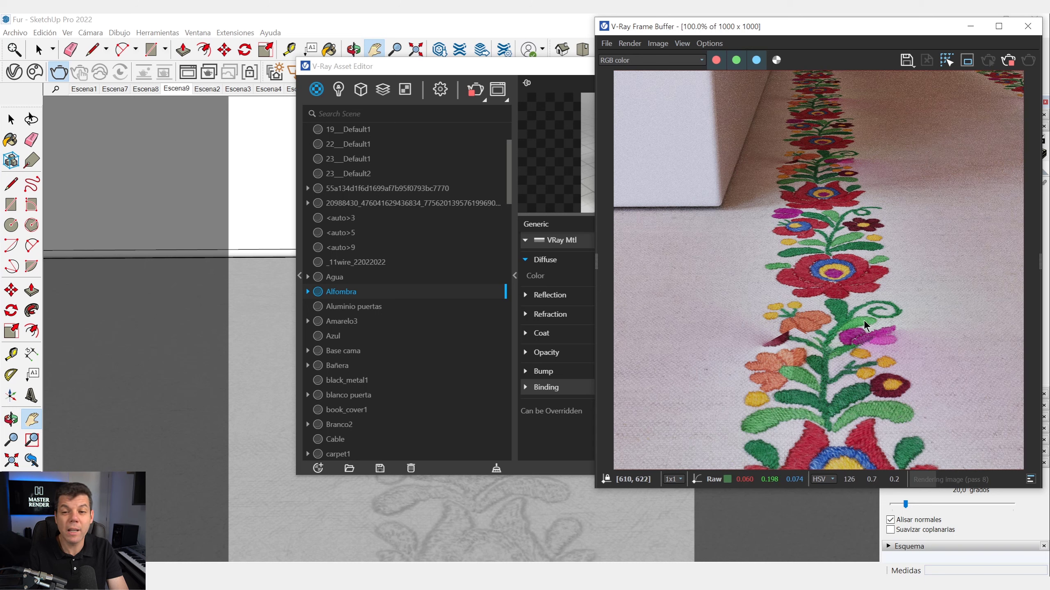
{"action": "left_click", "coordinate": [1009, 62]}
- Set Alfombra's reflection color to full white and its surface control to Use Roughness
{"action": "left_click_drag", "start_coordinate": [550, 69], "coordinate": [396, 28]}
{"action": "left_click", "coordinate": [413, 251]}
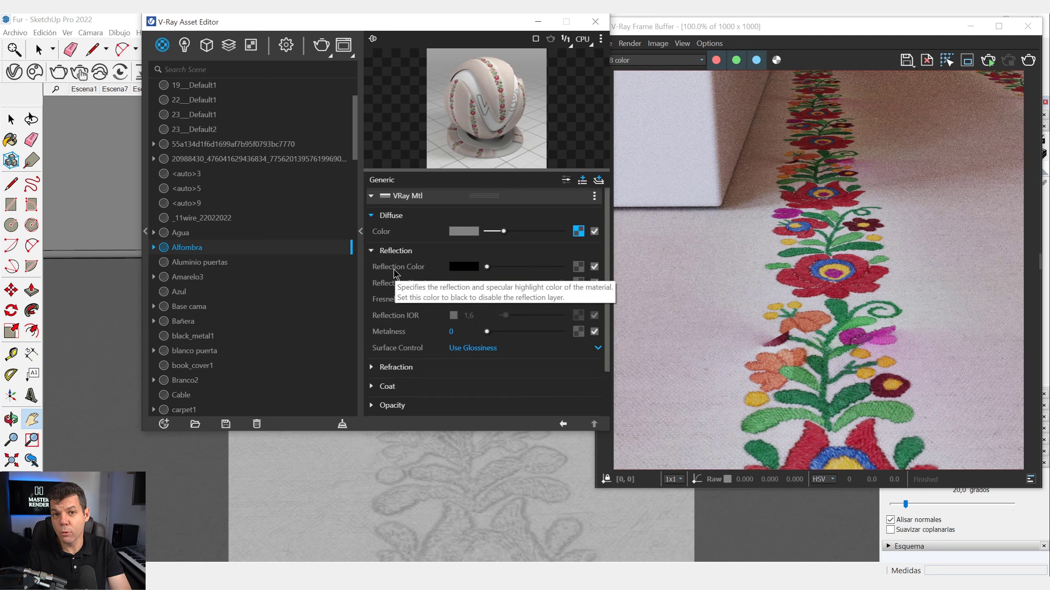
{"action": "left_click_drag", "start_coordinate": [487, 267], "coordinate": [568, 278]}
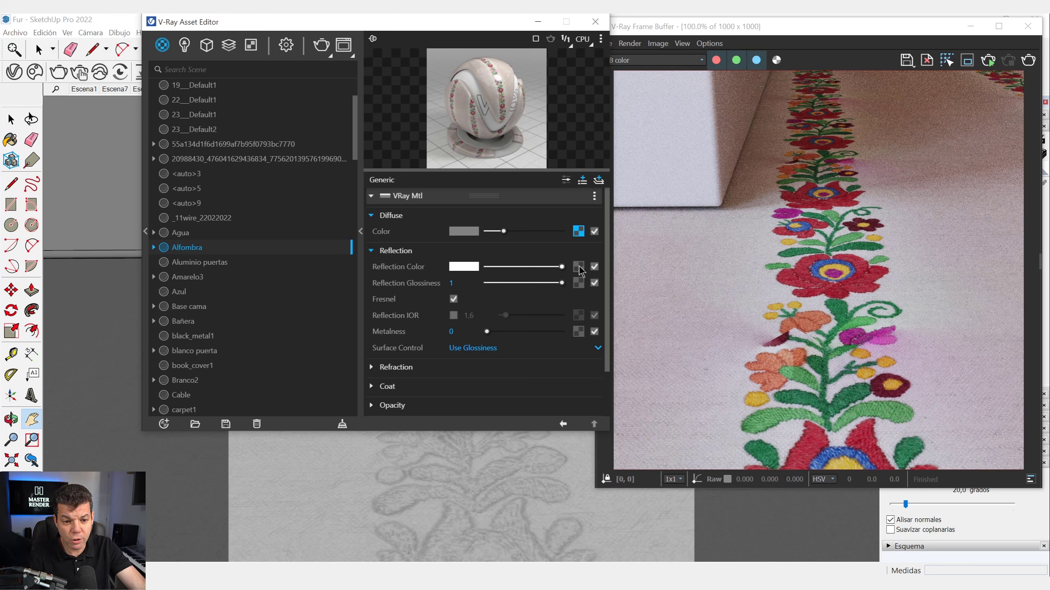
{"action": "mouse_move", "coordinate": [384, 290]}
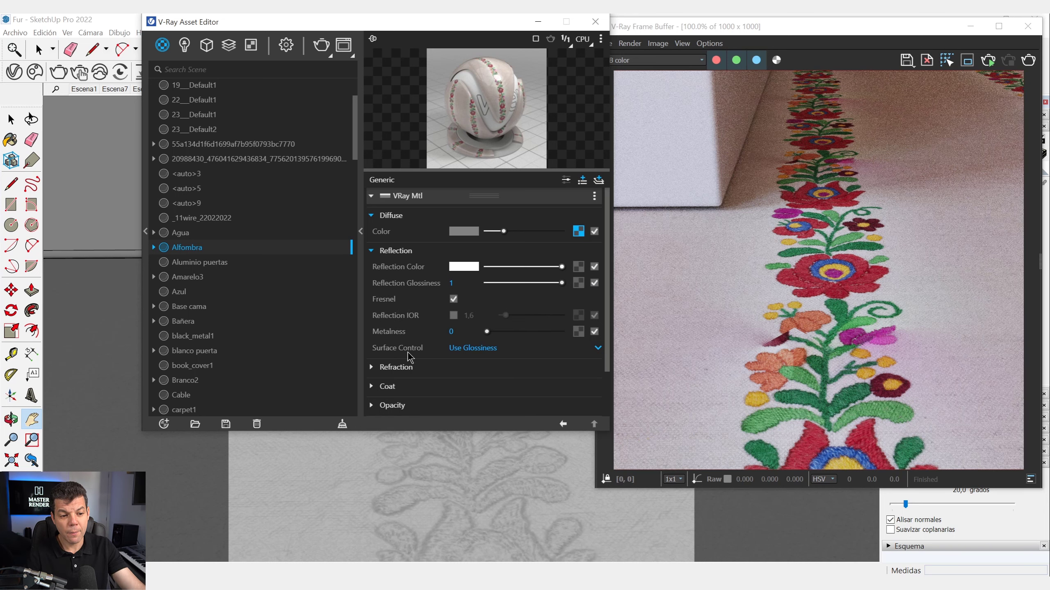
{"action": "left_click", "coordinate": [471, 349]}
{"action": "left_click", "coordinate": [480, 381]}
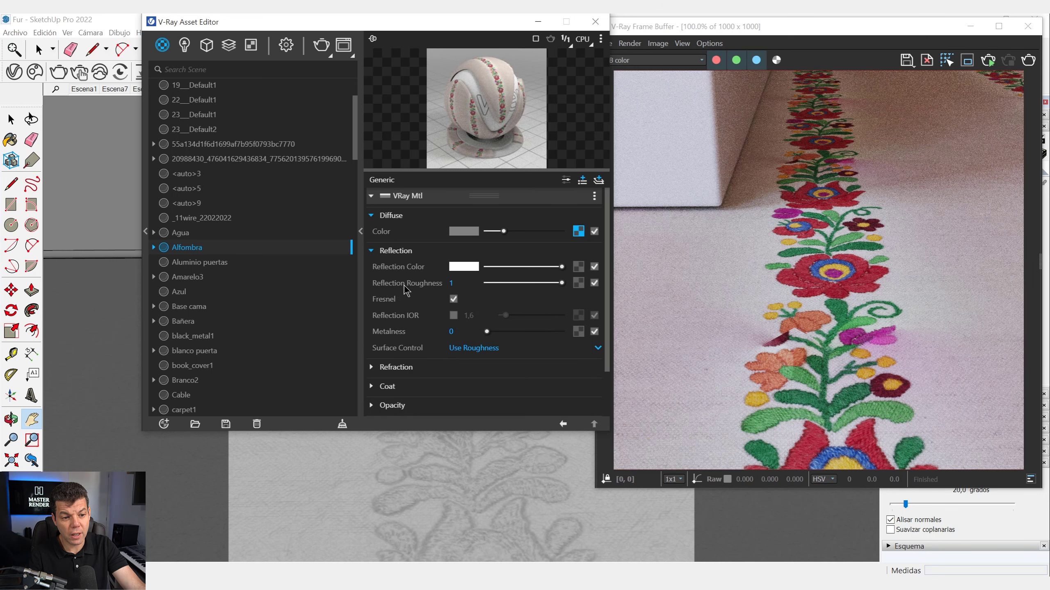
- Load the sbqiysp_4K_Roughness image as a bitmap into Alfombra's Reflection Roughness texture and return to the material settings
{"action": "left_click", "coordinate": [578, 284]}
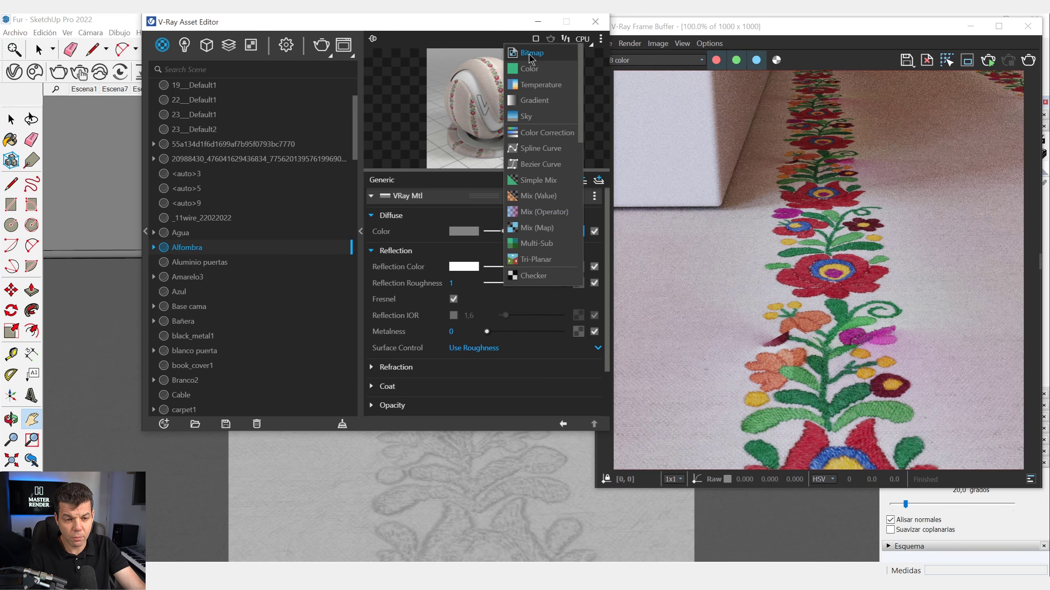
{"action": "left_click", "coordinate": [530, 52]}
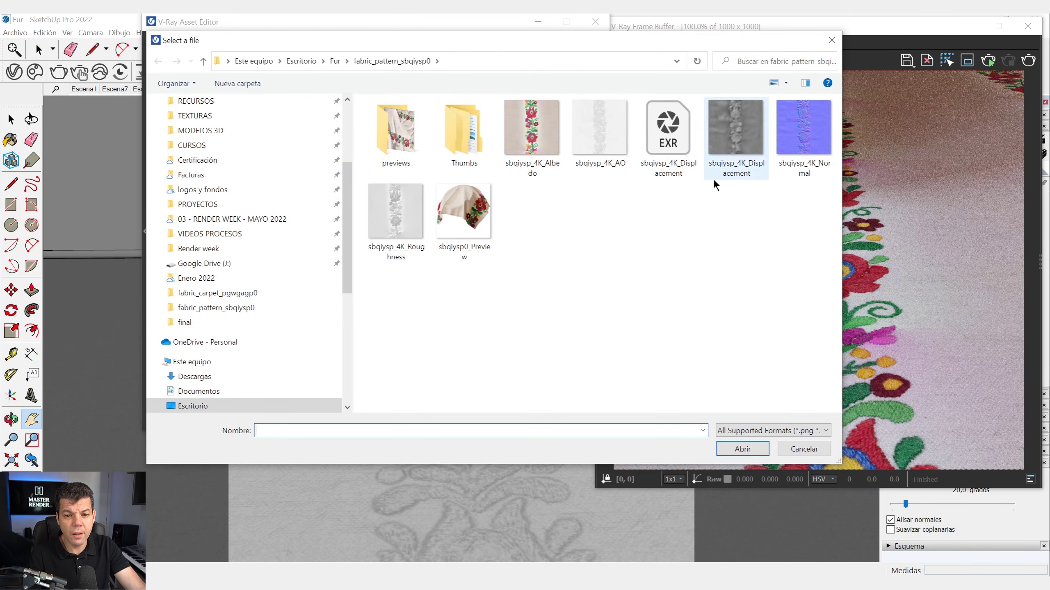
{"action": "left_click", "coordinate": [424, 238]}
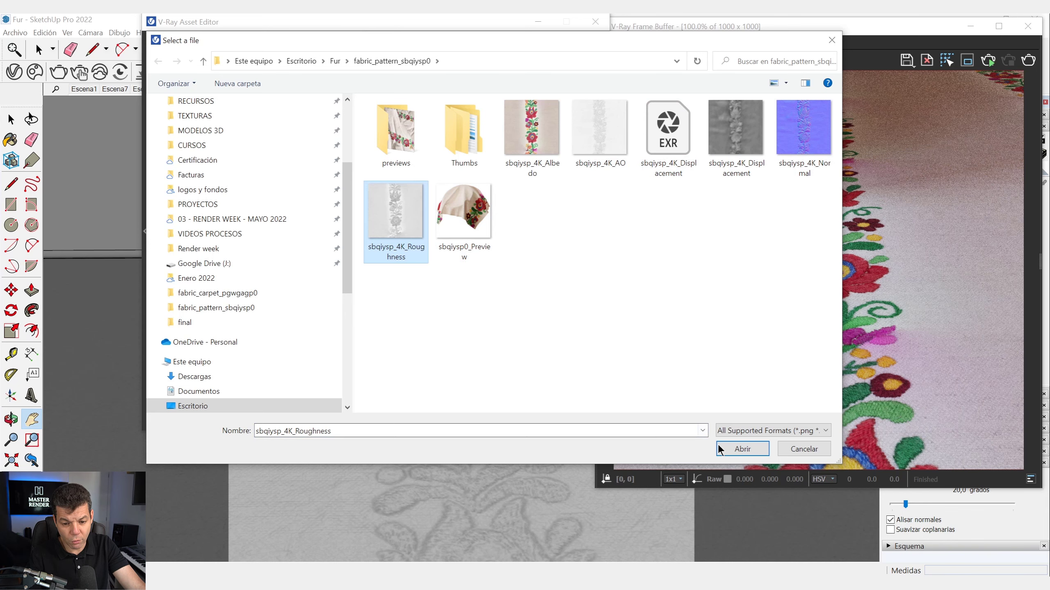
{"action": "left_click", "coordinate": [735, 451]}
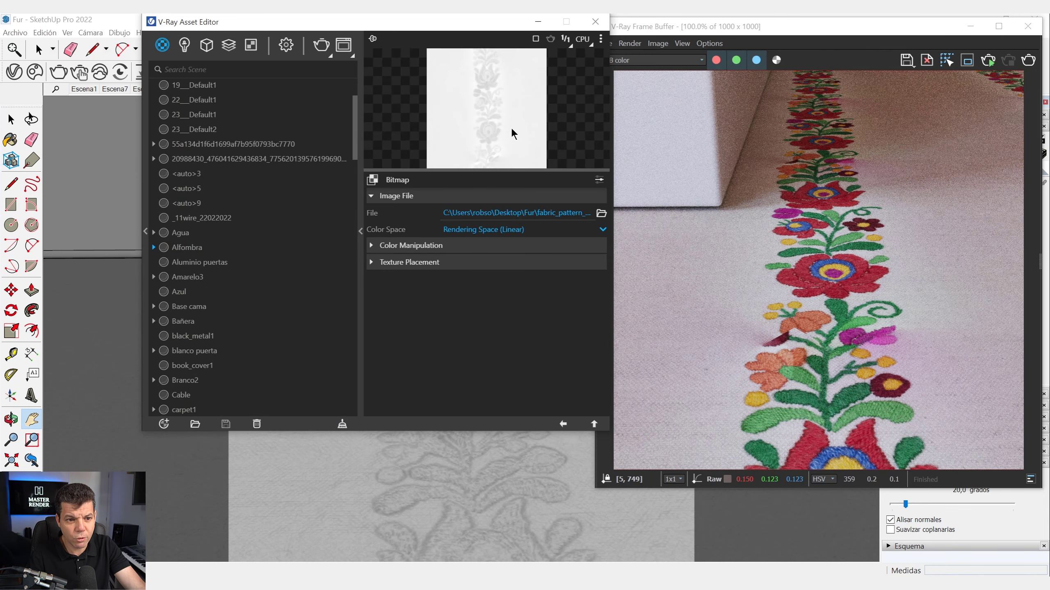
{"action": "left_click", "coordinate": [595, 424]}
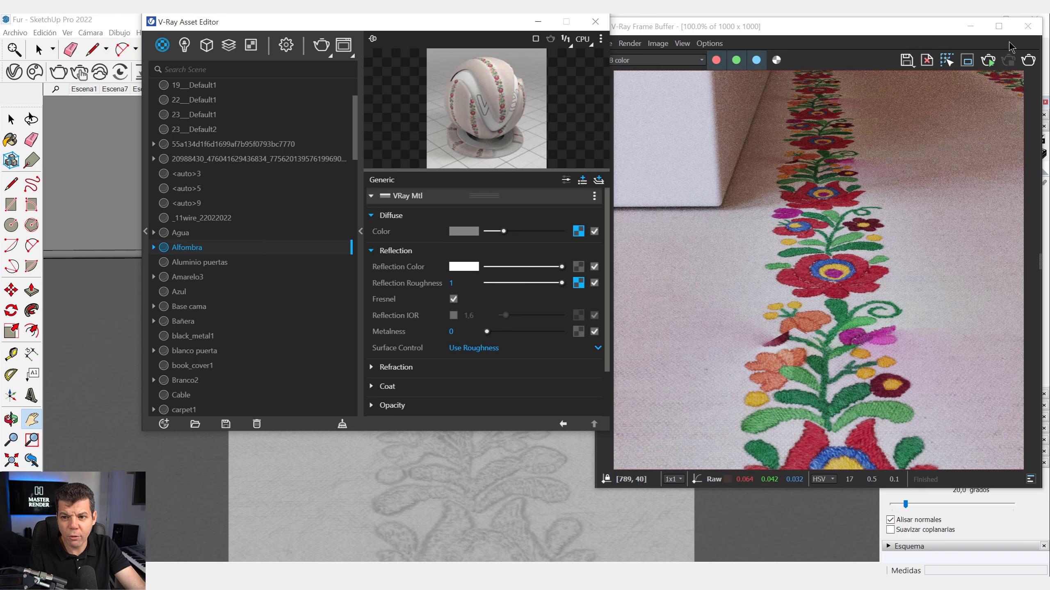
- Run a test render of the rug with the roughness map and stop it after a few passes
{"action": "left_click", "coordinate": [1029, 69]}
{"action": "left_click", "coordinate": [1028, 62]}
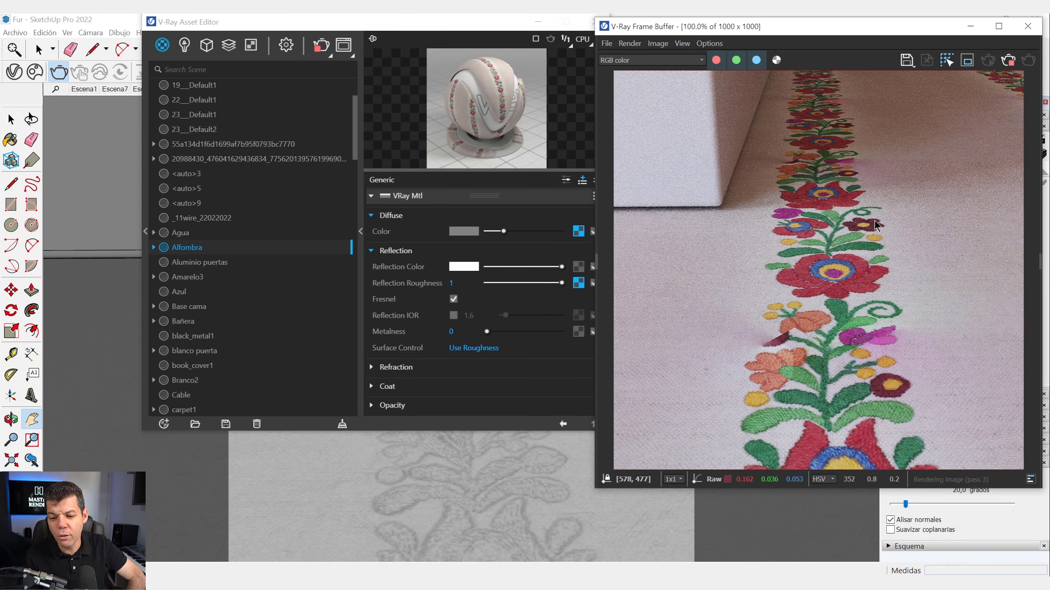
{"action": "left_click", "coordinate": [1008, 61]}
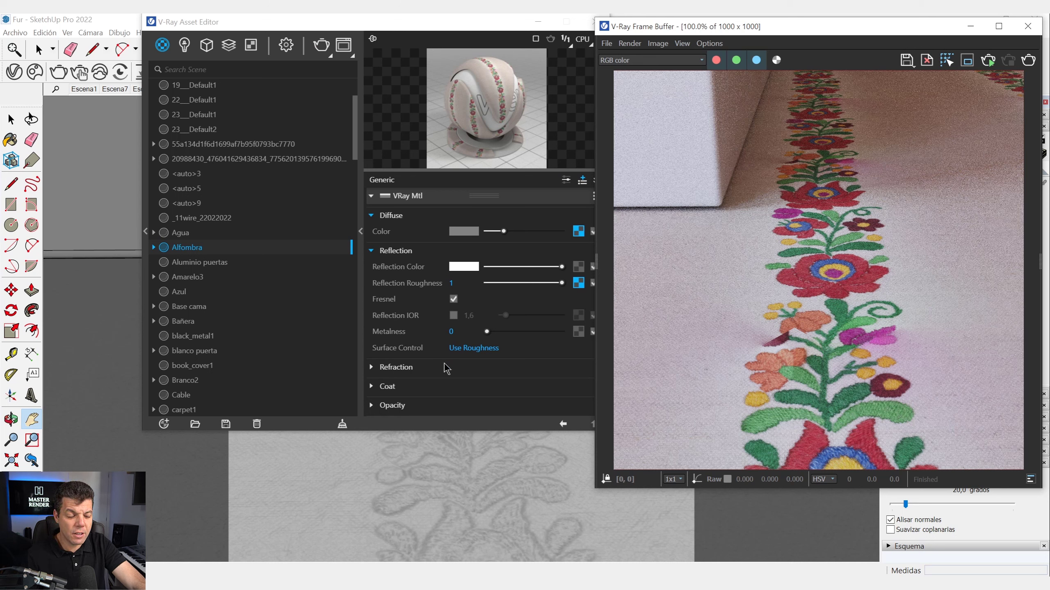
- Expand Alfombra's bump settings and set the bump mode to Normal Map
{"action": "scroll", "coordinate": [449, 358], "scroll_direction": "down", "scroll_amount": 2}
{"action": "left_click", "coordinate": [445, 374]}
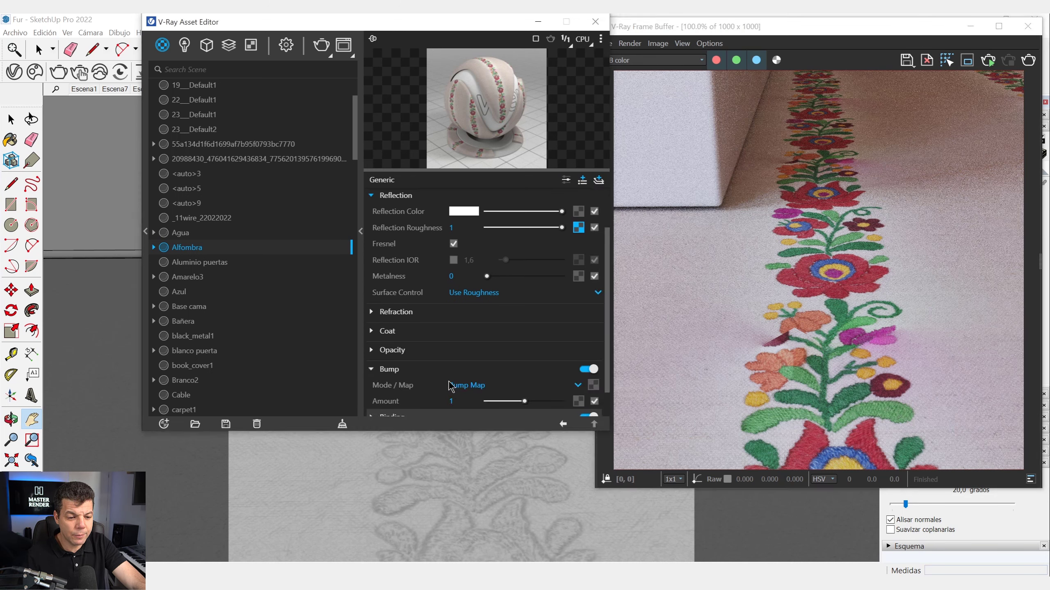
{"action": "scroll", "coordinate": [467, 392], "scroll_direction": "down", "scroll_amount": 1}
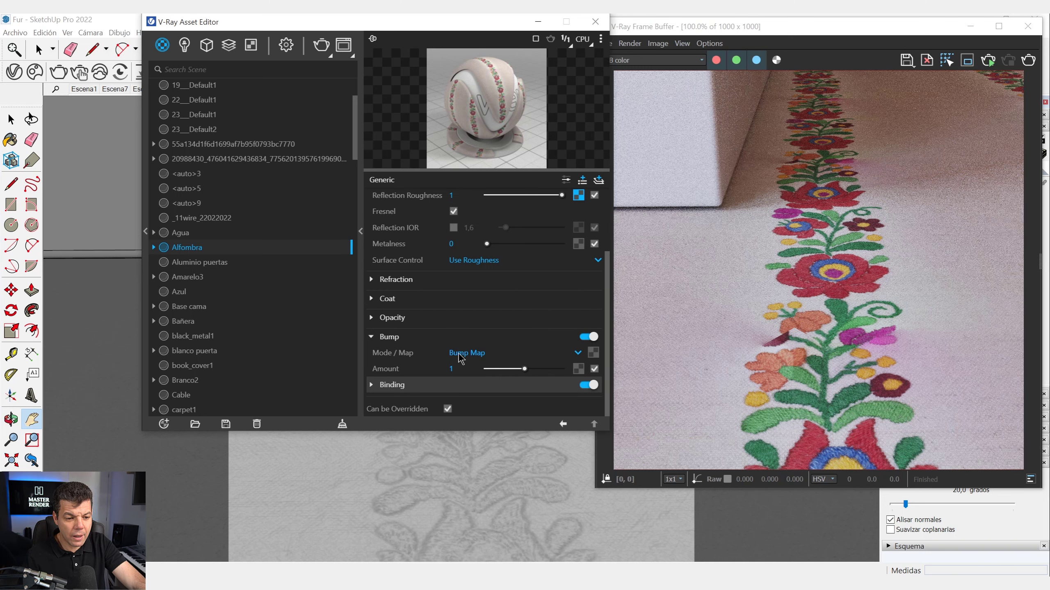
{"action": "left_click", "coordinate": [471, 354]}
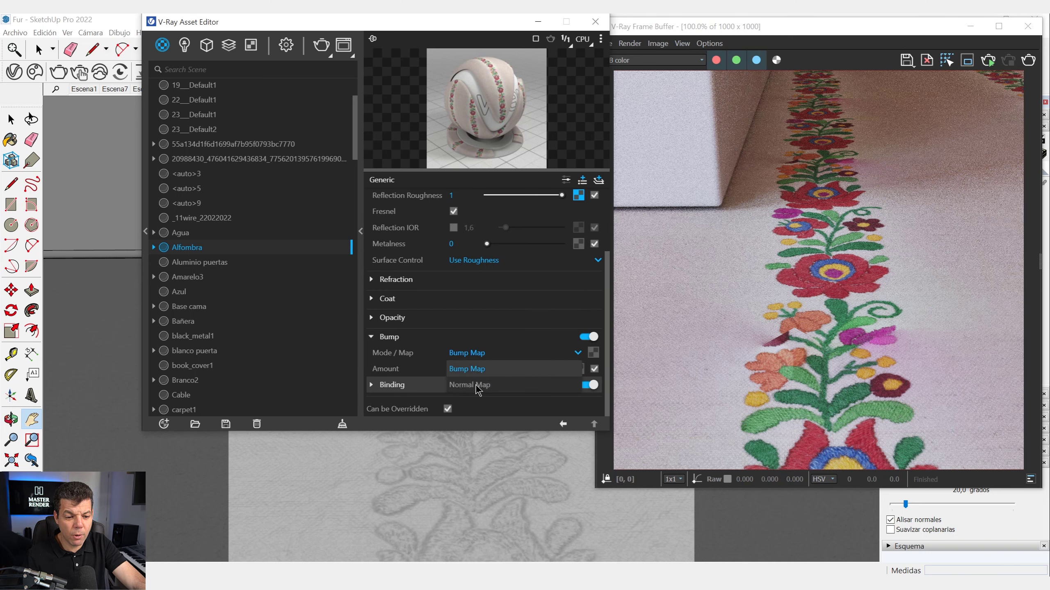
{"action": "left_click", "coordinate": [475, 368]}
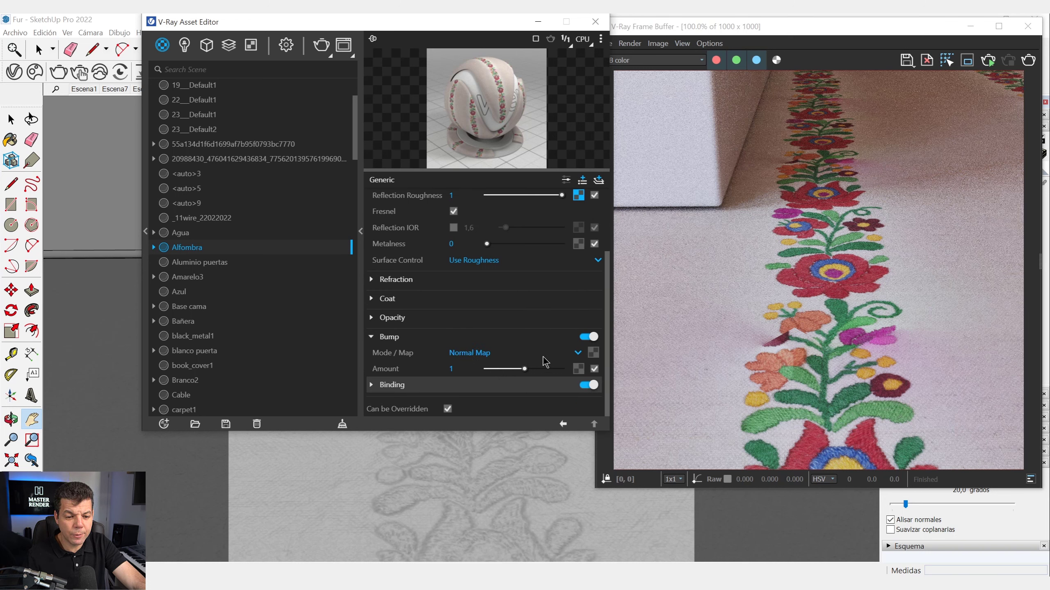
- Load the sbqiysp_4K_Normal image as the bump bitmap and run a test render of the rug
{"action": "left_click", "coordinate": [593, 353]}
{"action": "left_click", "coordinate": [546, 53]}
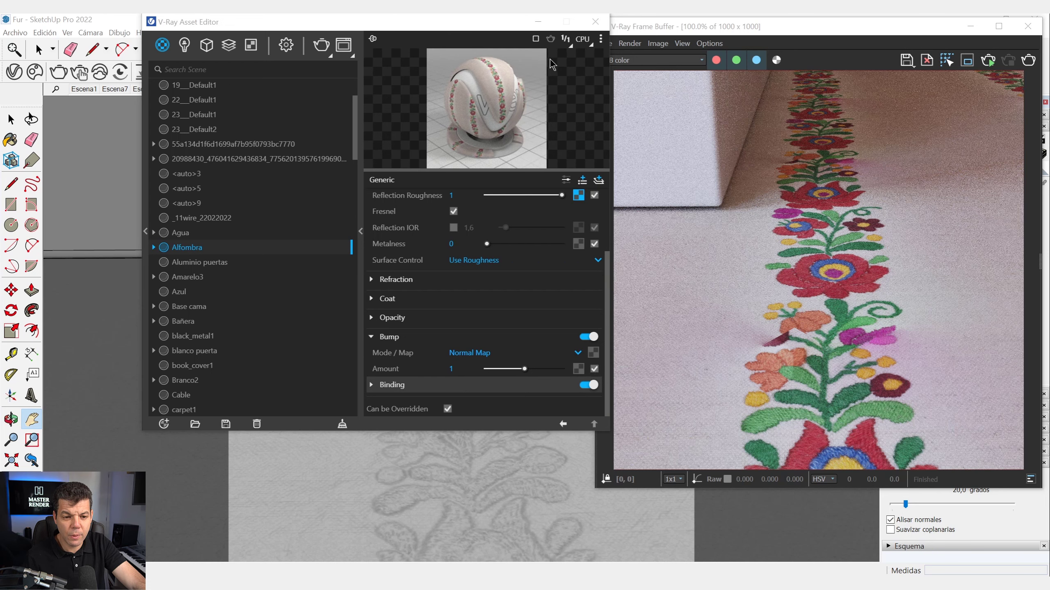
{"action": "left_click", "coordinate": [783, 172]}
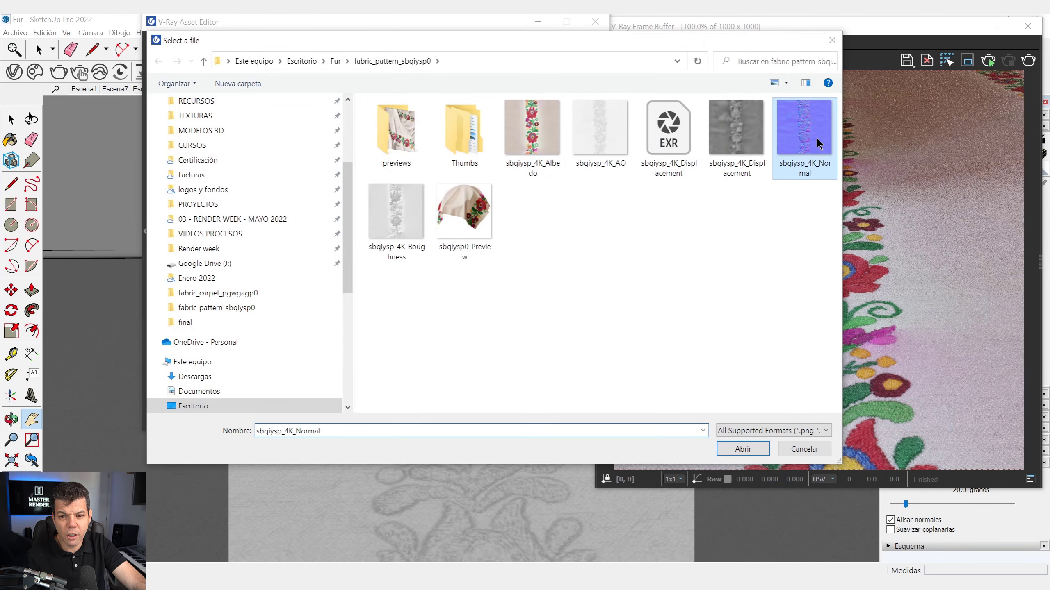
{"action": "left_click", "coordinate": [754, 448]}
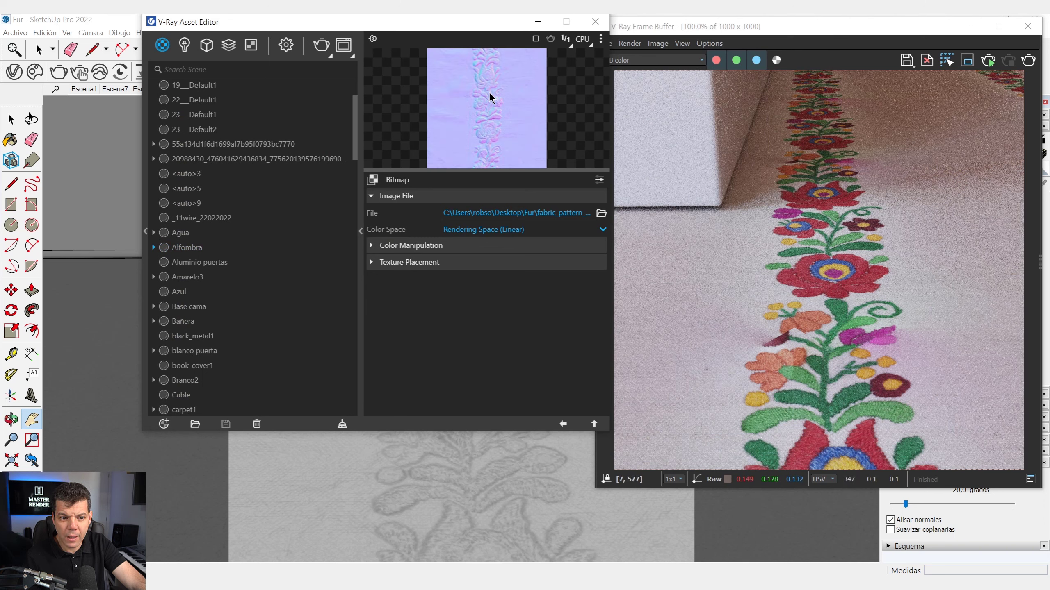
{"action": "left_click", "coordinate": [1030, 61]}
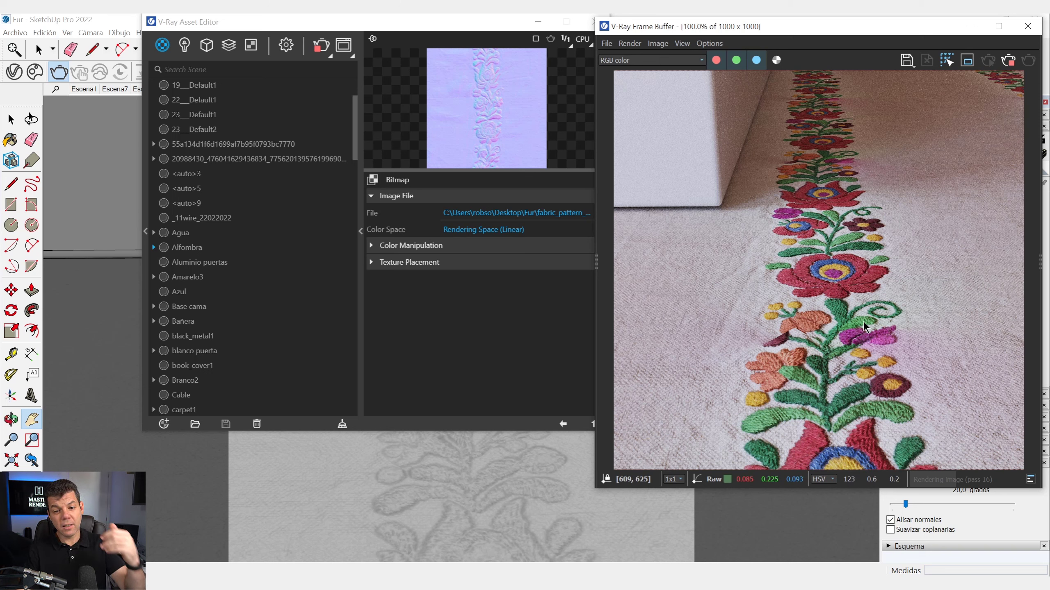
{"action": "left_click", "coordinate": [1006, 61]}
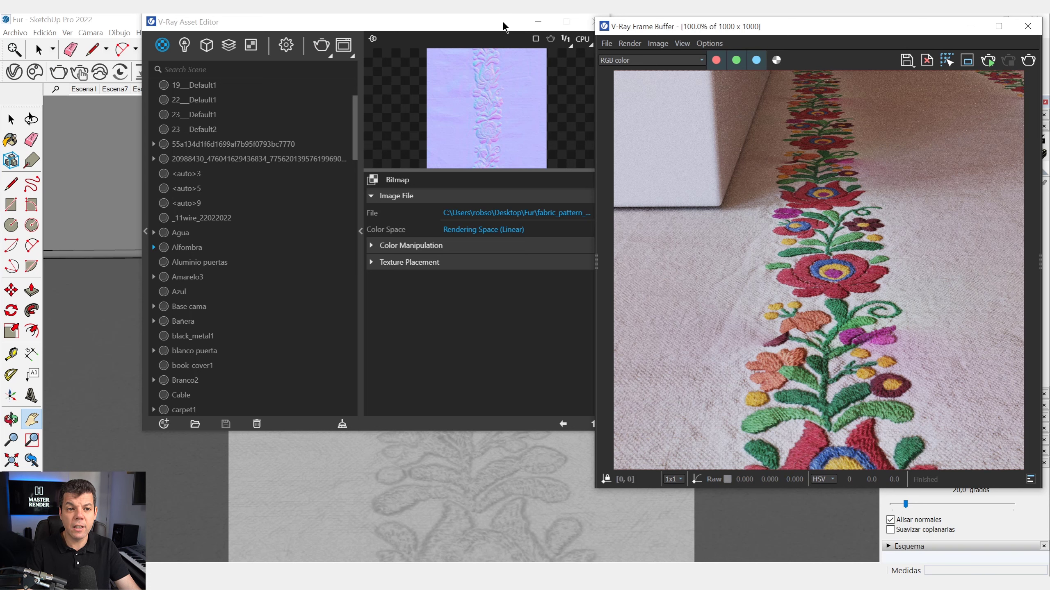
- Clear the model view of the V-Ray windows and add V-Ray displacement to the selected rug
{"action": "left_click", "coordinate": [592, 21]}
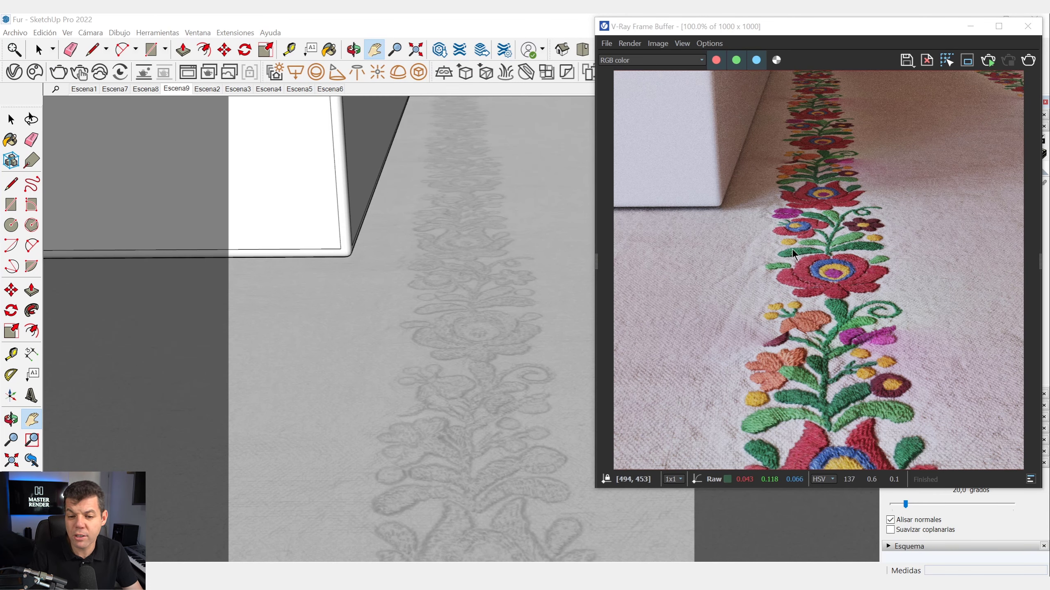
{"action": "mouse_move", "coordinate": [739, 29]}
{"action": "left_mouse_down"}
{"action": "mouse_move", "coordinate": [966, 49]}
{"action": "mouse_move", "coordinate": [858, 43]}
{"action": "mouse_move", "coordinate": [937, 43]}
{"action": "left_mouse_up"}
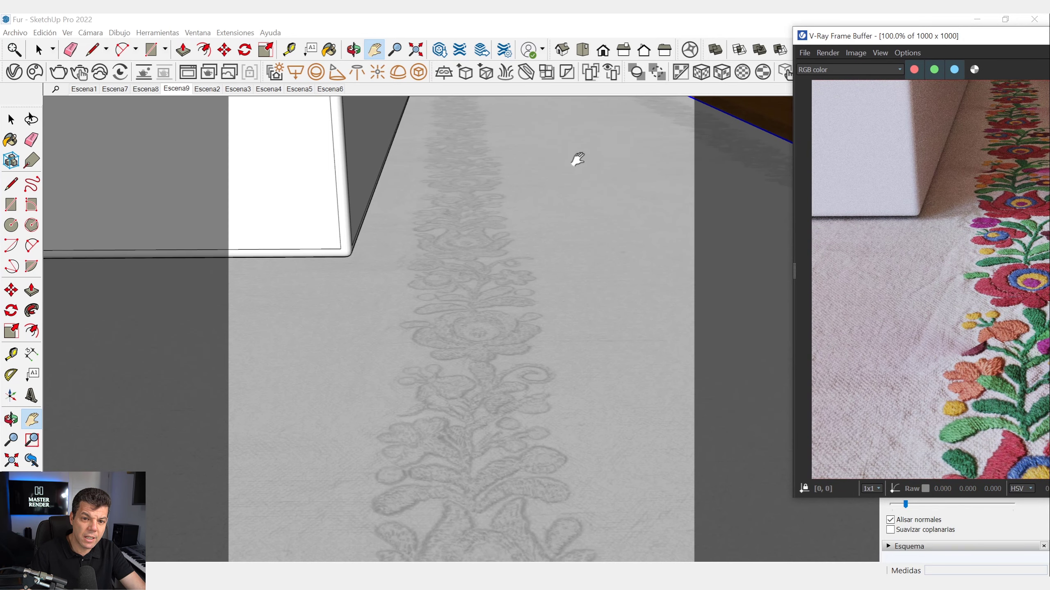
{"action": "mouse_move", "coordinate": [883, 40]}
{"action": "left_mouse_down"}
{"action": "mouse_move", "coordinate": [642, 44]}
{"action": "mouse_move", "coordinate": [959, 94]}
{"action": "left_mouse_up"}
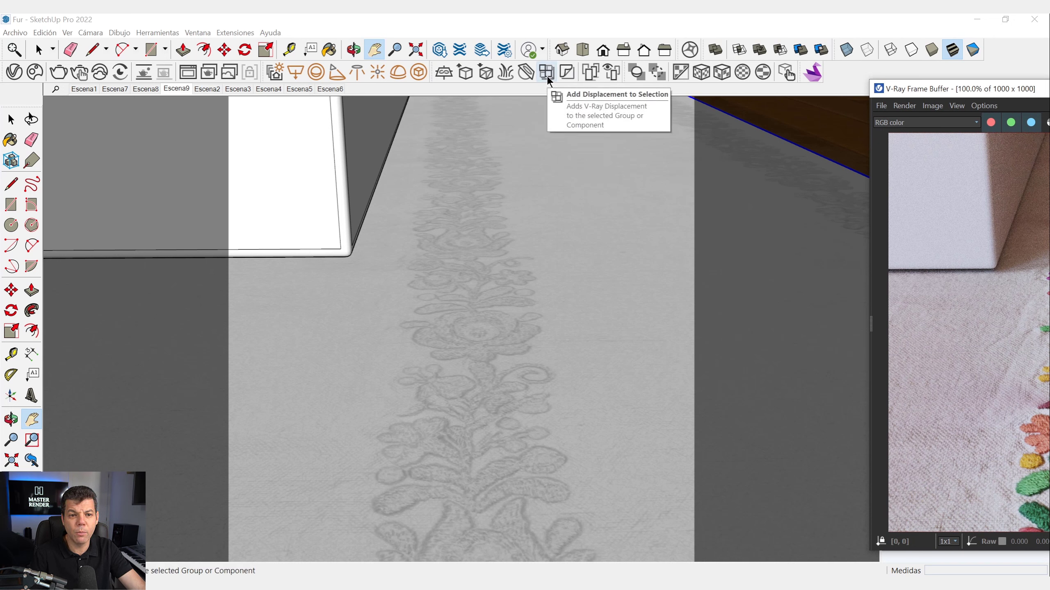
{"action": "key", "text": "space"}
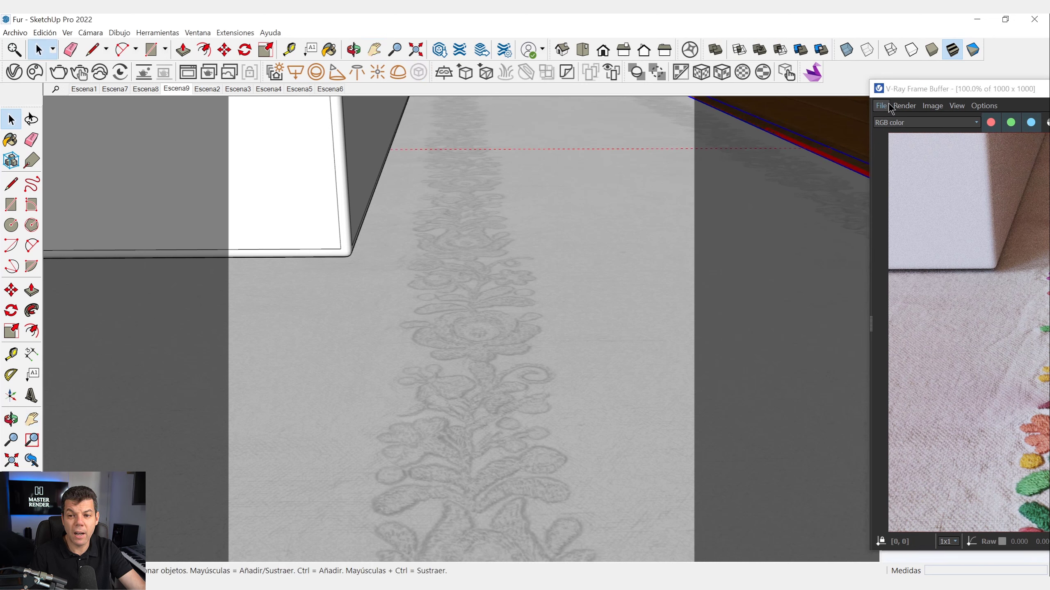
{"action": "left_click_drag", "start_coordinate": [927, 86], "coordinate": [590, 54]}
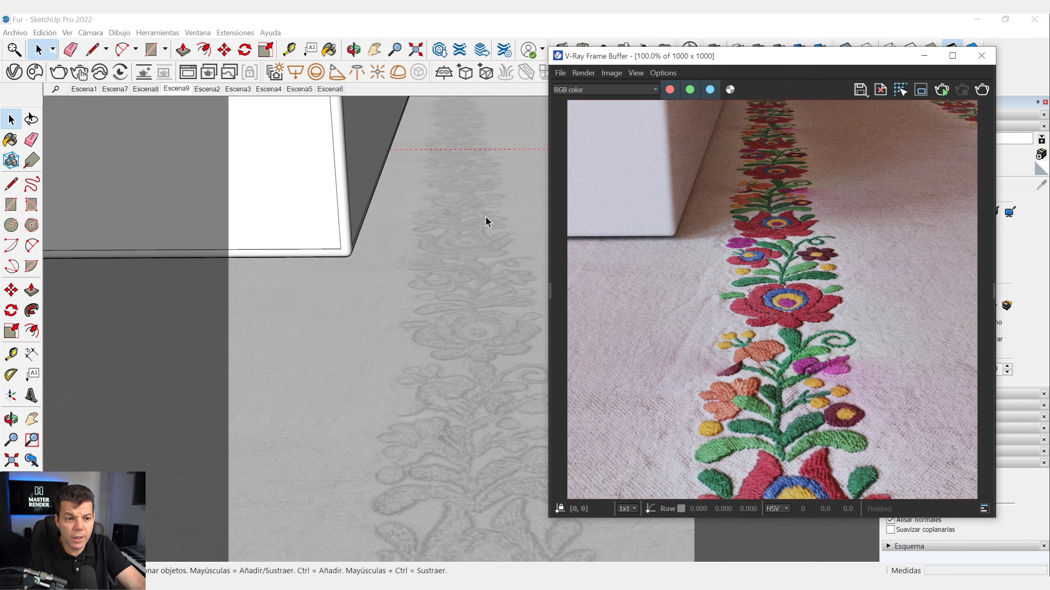
- Load the EXR version of sbqiysp_4K_Displacement as the bitmap map of the Displacement geometry asset
{"action": "left_click", "coordinate": [16, 75]}
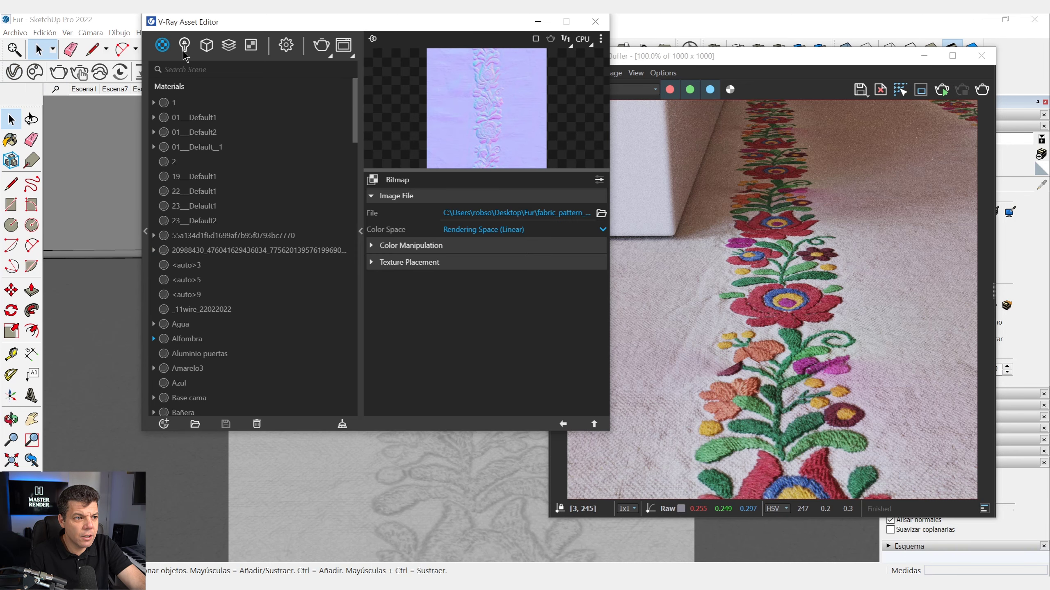
{"action": "left_click", "coordinate": [210, 49]}
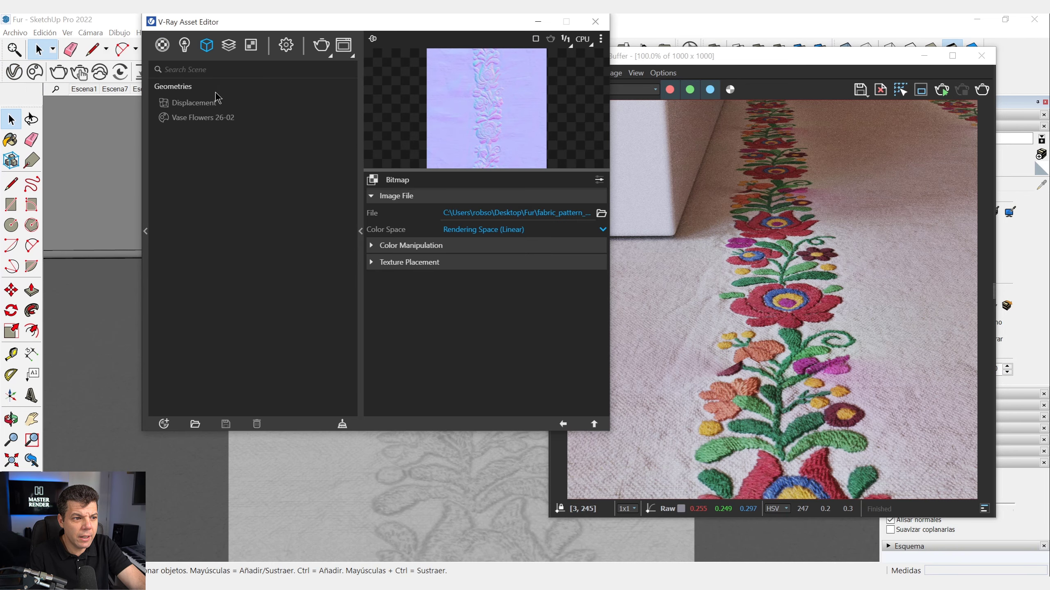
{"action": "left_click", "coordinate": [194, 104]}
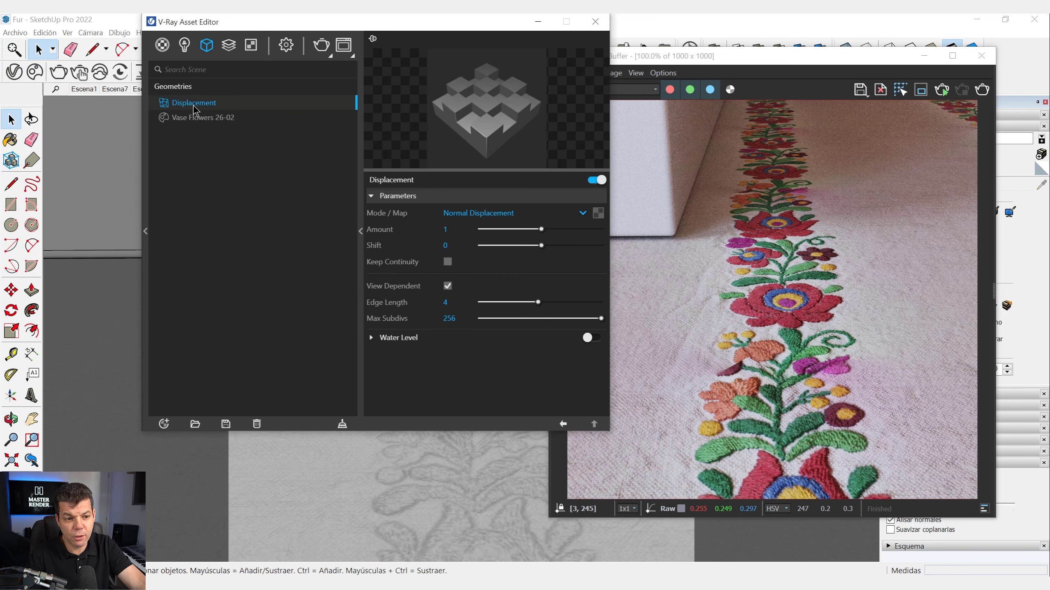
{"action": "mouse_move", "coordinate": [387, 219]}
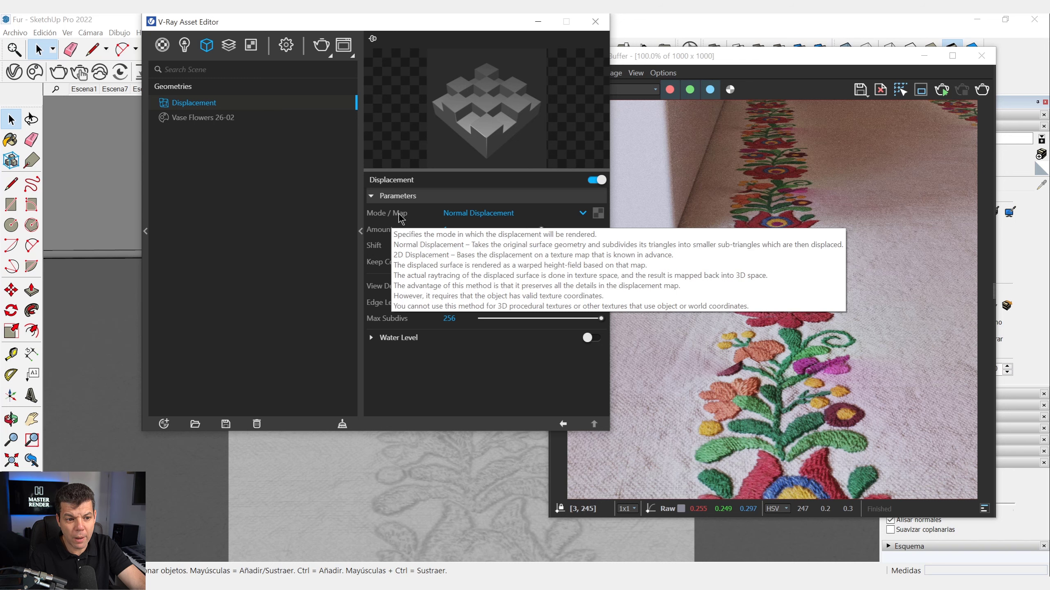
{"action": "left_click", "coordinate": [597, 215]}
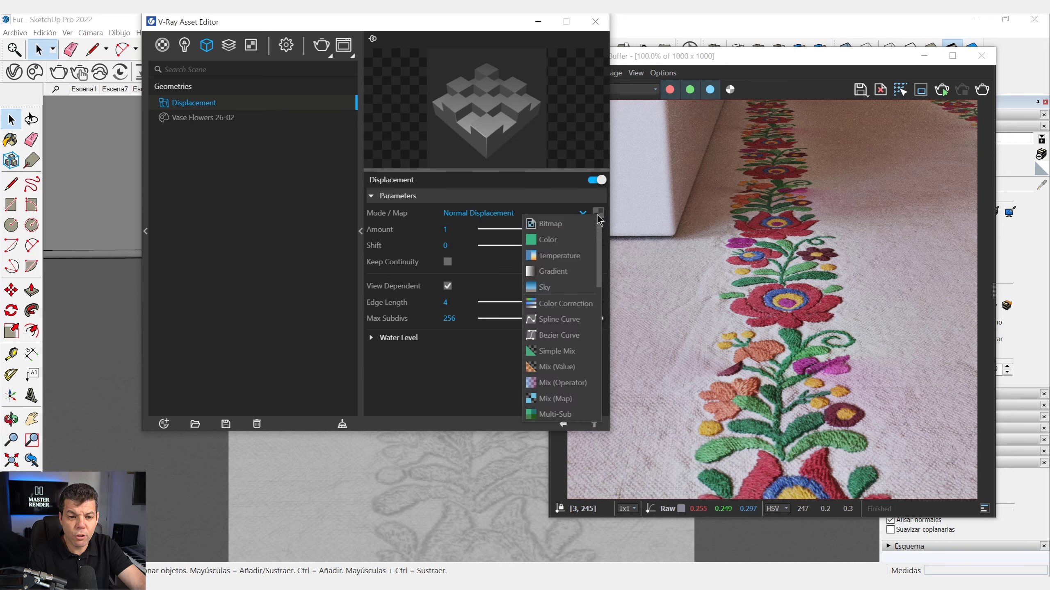
{"action": "left_click", "coordinate": [573, 225]}
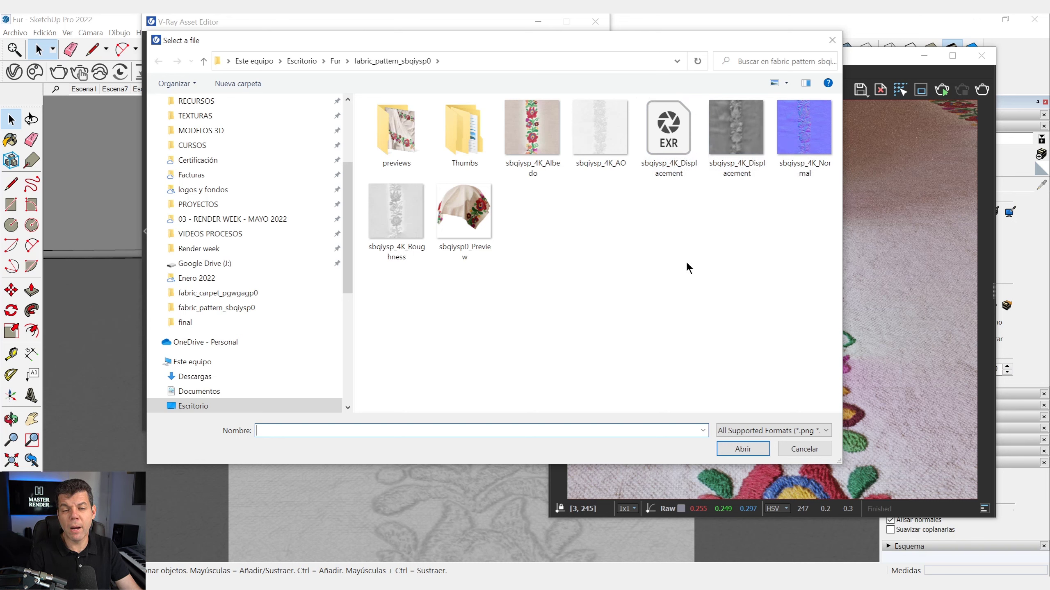
{"action": "left_click", "coordinate": [663, 144]}
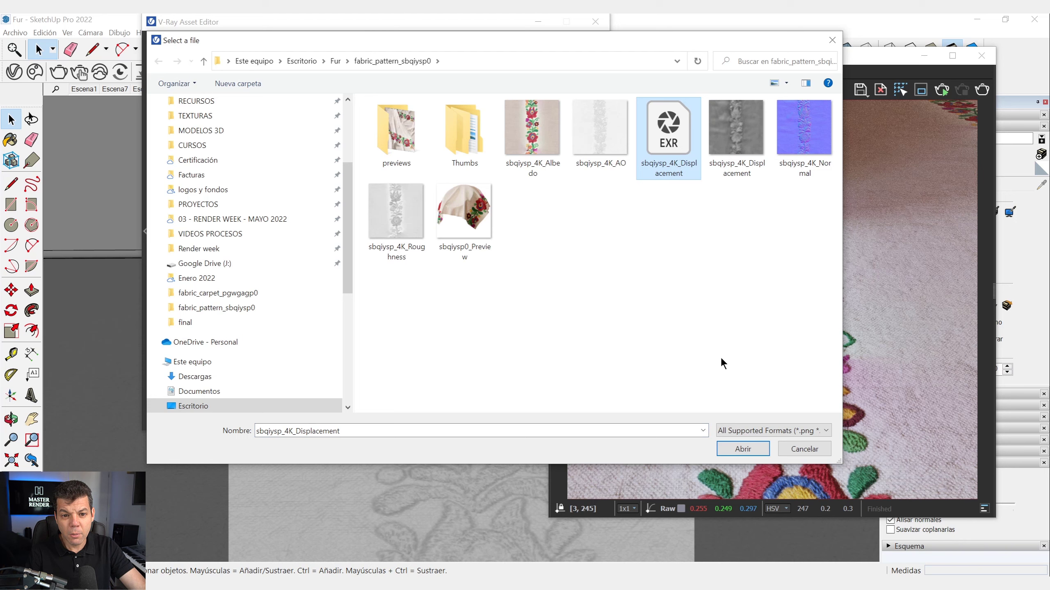
{"action": "left_click", "coordinate": [743, 449]}
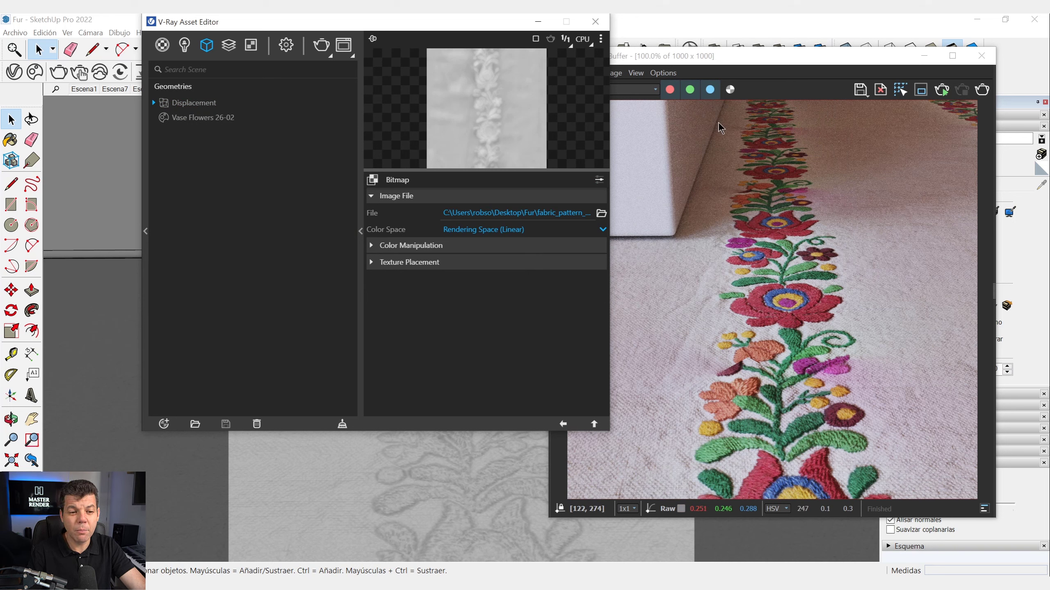
- Run a test render of the rug with displacement and review the Displacement asset's parameters
{"action": "left_click", "coordinate": [981, 92]}
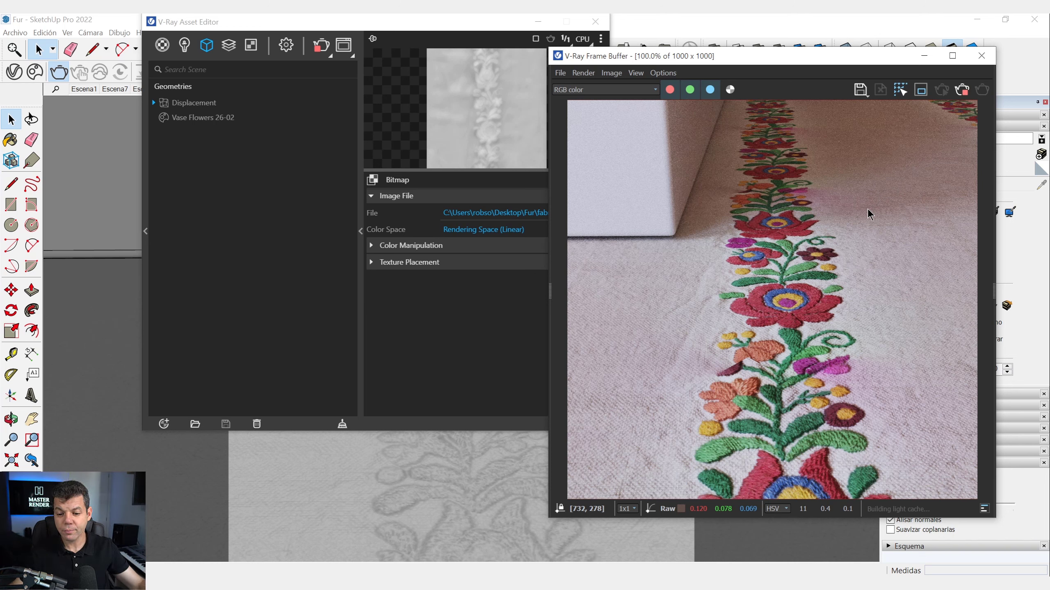
{"action": "left_click_drag", "start_coordinate": [488, 29], "coordinate": [420, 56]}
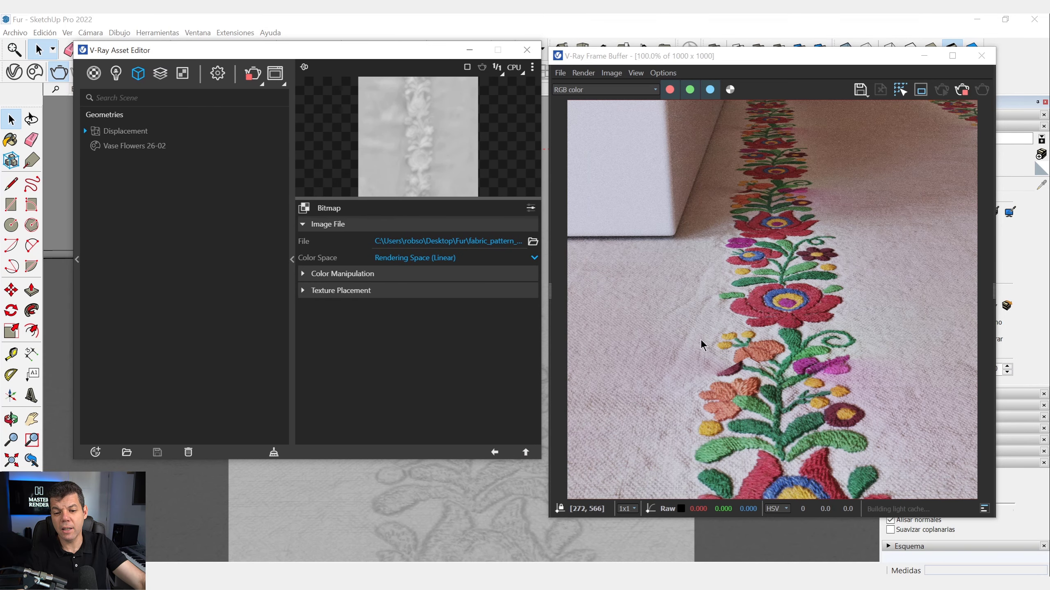
{"action": "left_click", "coordinate": [526, 452]}
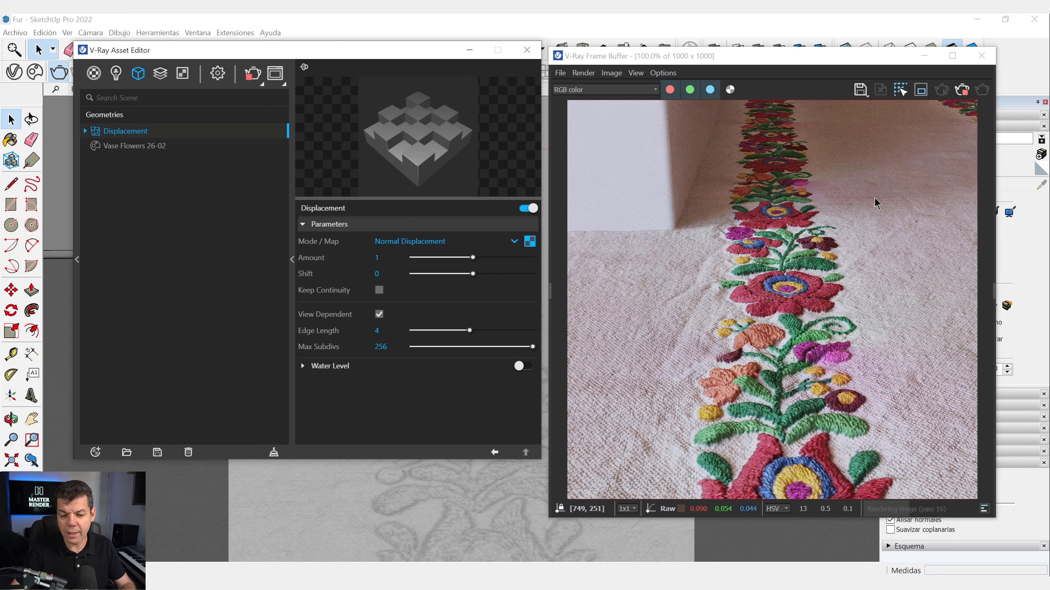
{"action": "left_click", "coordinate": [830, 246]}
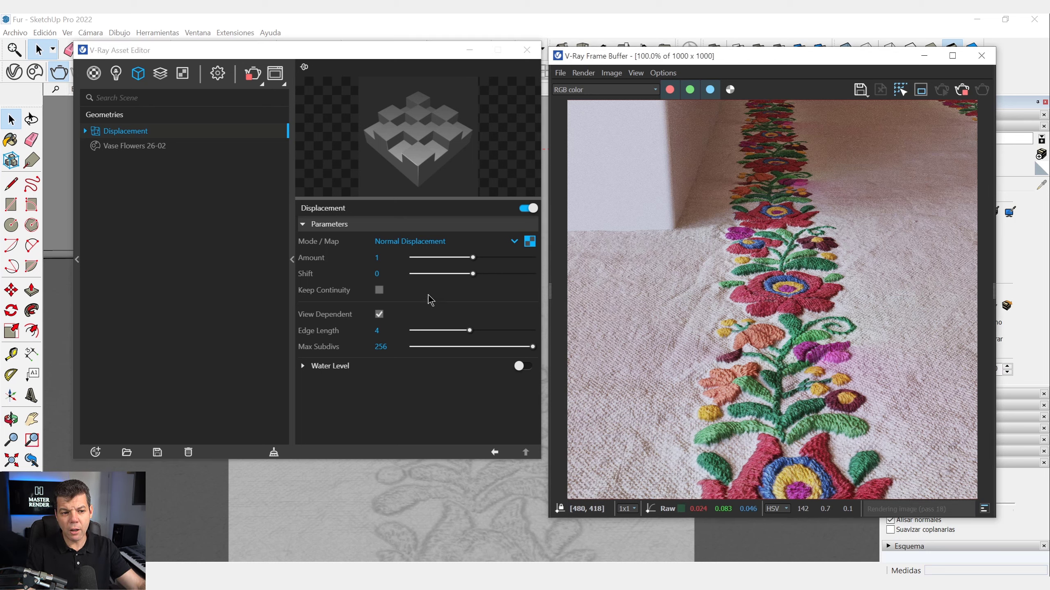
{"action": "left_click", "coordinate": [376, 257]}
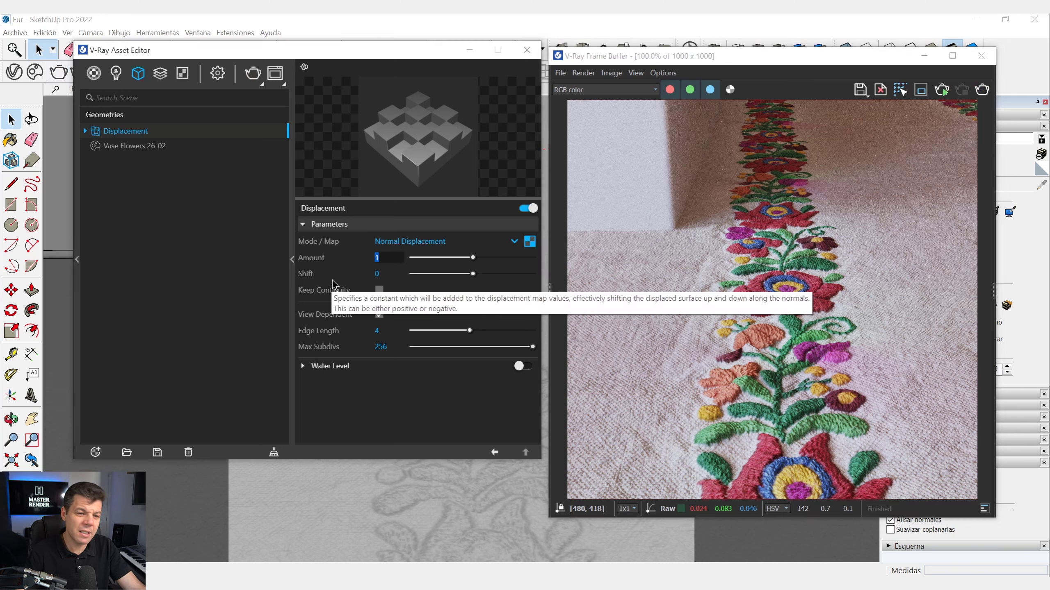
{"action": "left_click", "coordinate": [372, 404]}
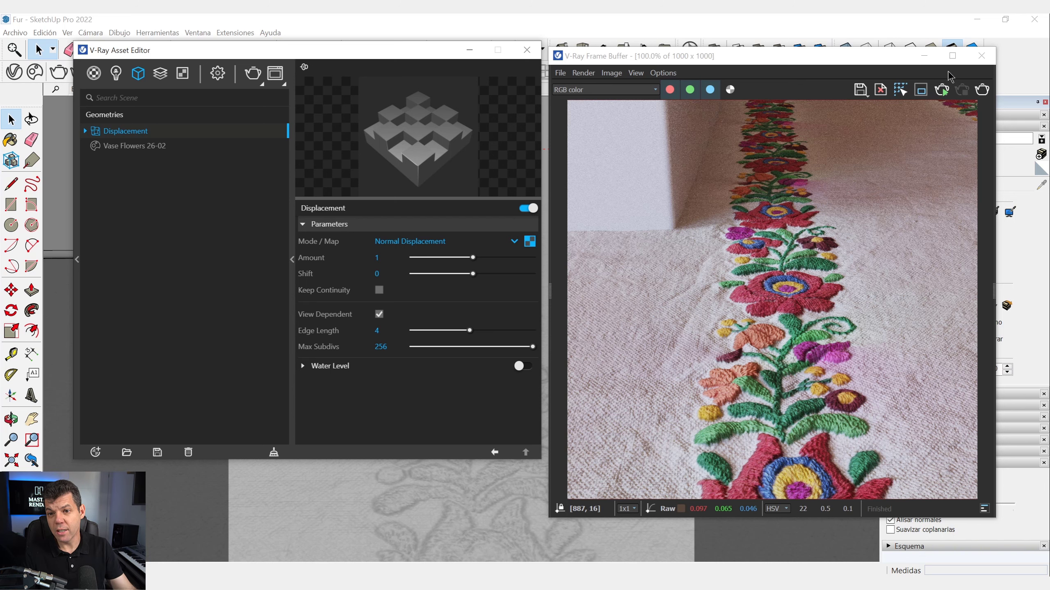
- Delete the Displacement geometry asset from the scene and clear the V-Ray windows from the model view
{"action": "right_click", "coordinate": [131, 134]}
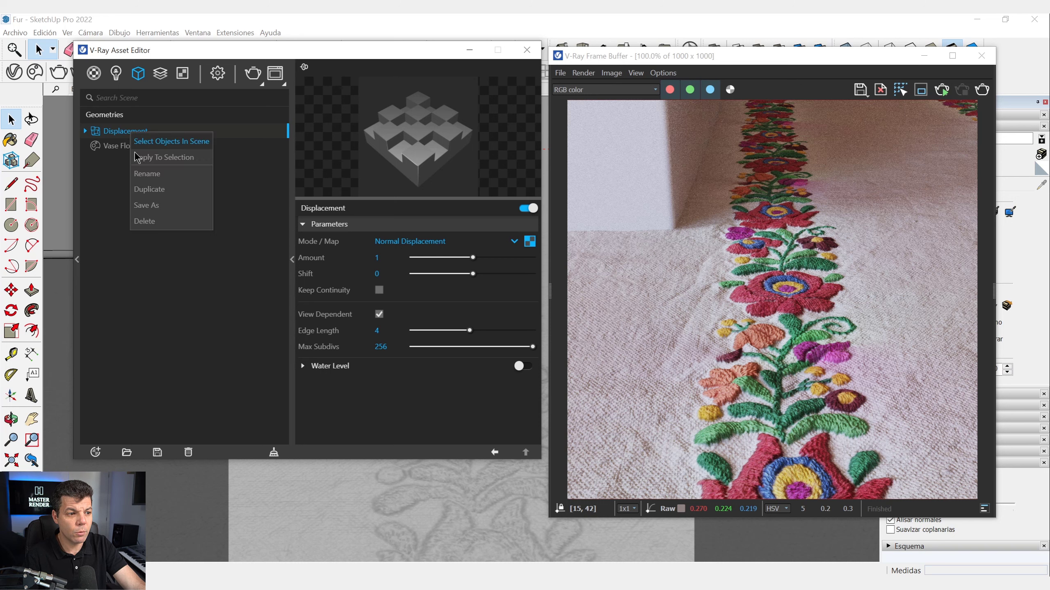
{"action": "left_click", "coordinate": [143, 223]}
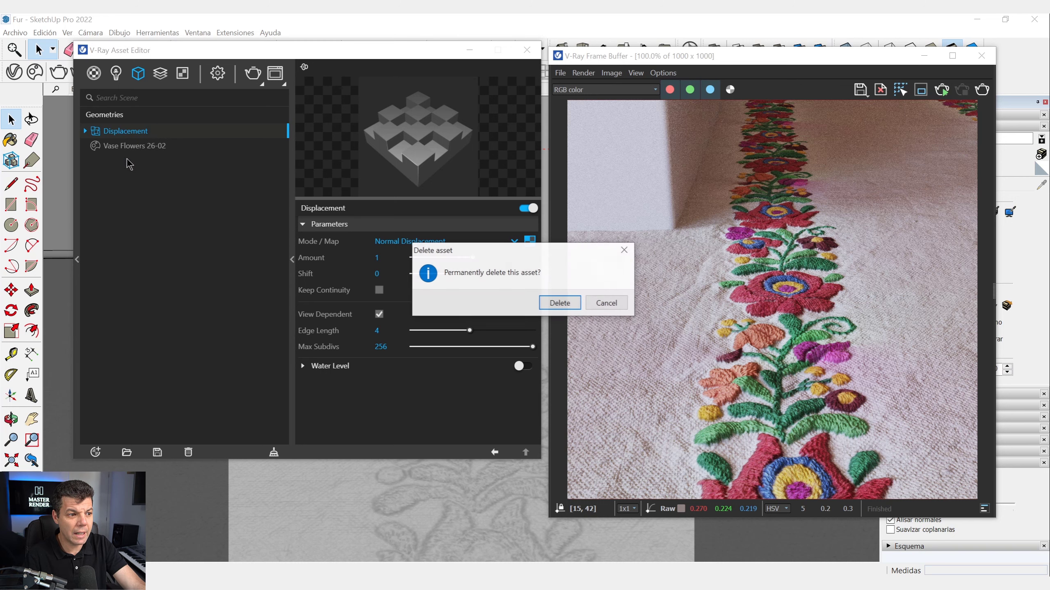
{"action": "left_click", "coordinate": [559, 303]}
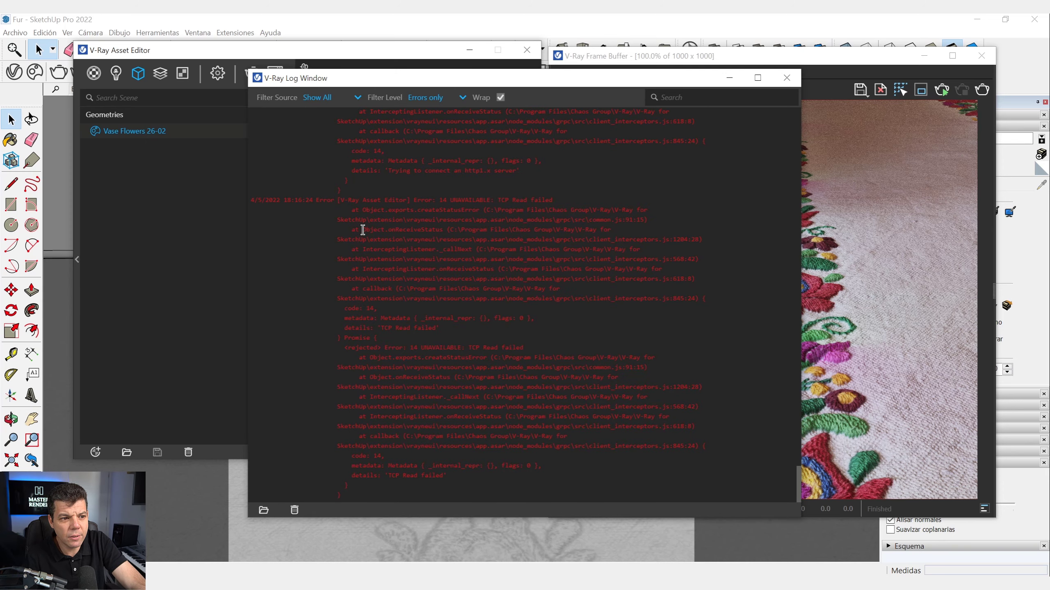
{"action": "left_click", "coordinate": [786, 78]}
{"action": "mouse_move", "coordinate": [766, 63]}
{"action": "left_mouse_down"}
{"action": "mouse_move", "coordinate": [703, 470]}
{"action": "mouse_move", "coordinate": [718, 51]}
{"action": "mouse_move", "coordinate": [759, 58]}
{"action": "left_mouse_up"}
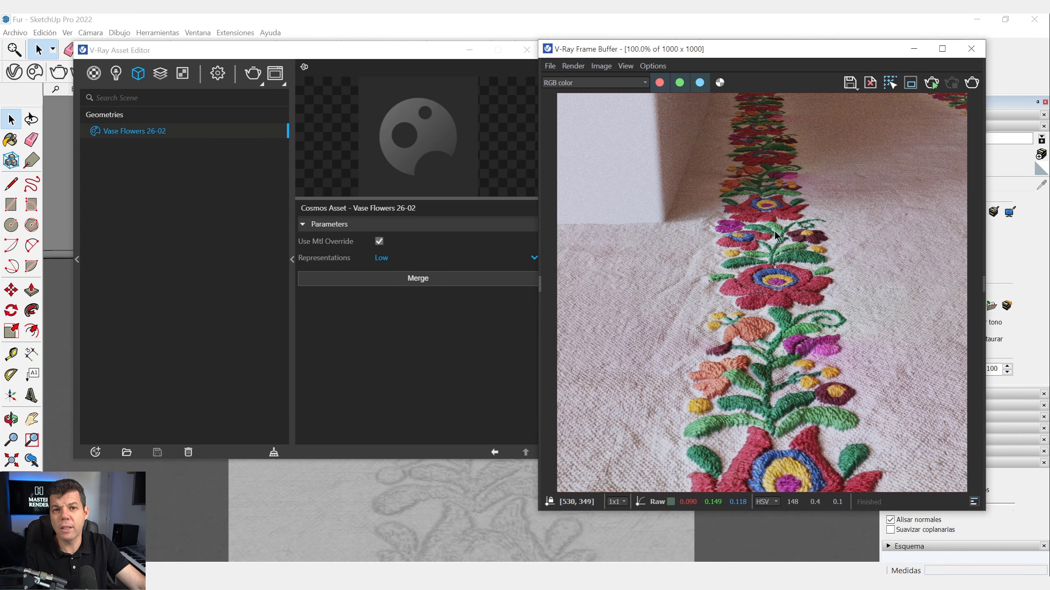
{"action": "left_click", "coordinate": [972, 49]}
{"action": "left_click", "coordinate": [526, 49]}
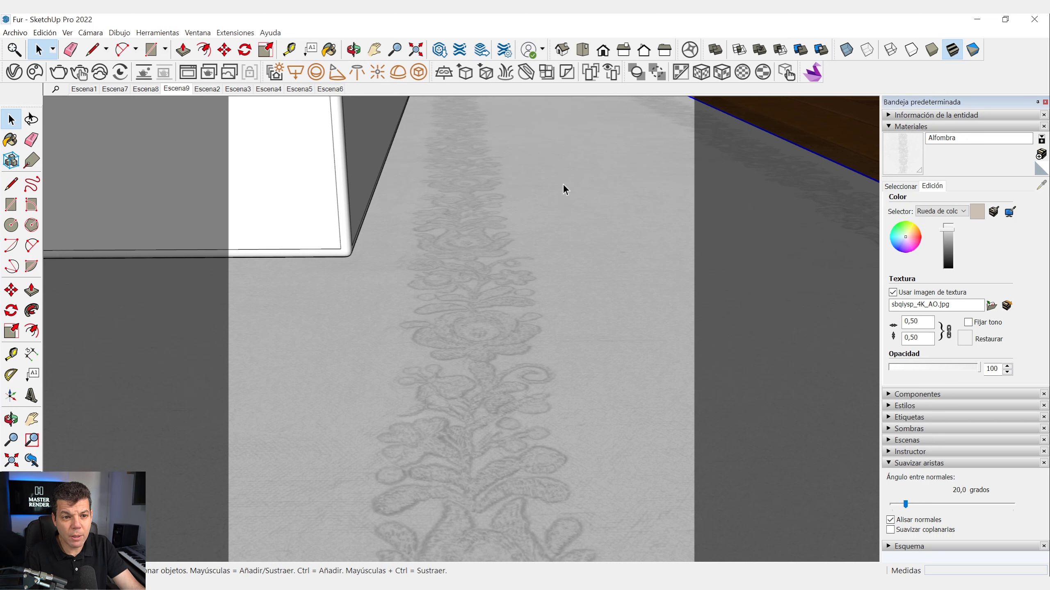
- Add V-Ray Fur to the selected rug and run a test render with its default parameters
{"action": "left_click", "coordinate": [503, 73]}
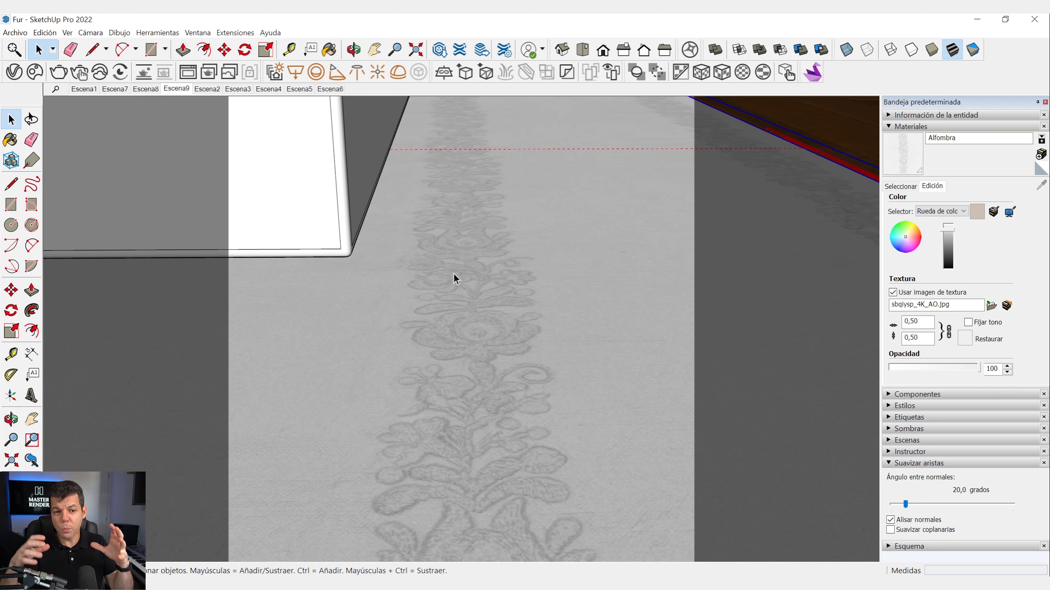
{"action": "left_click", "coordinate": [60, 71]}
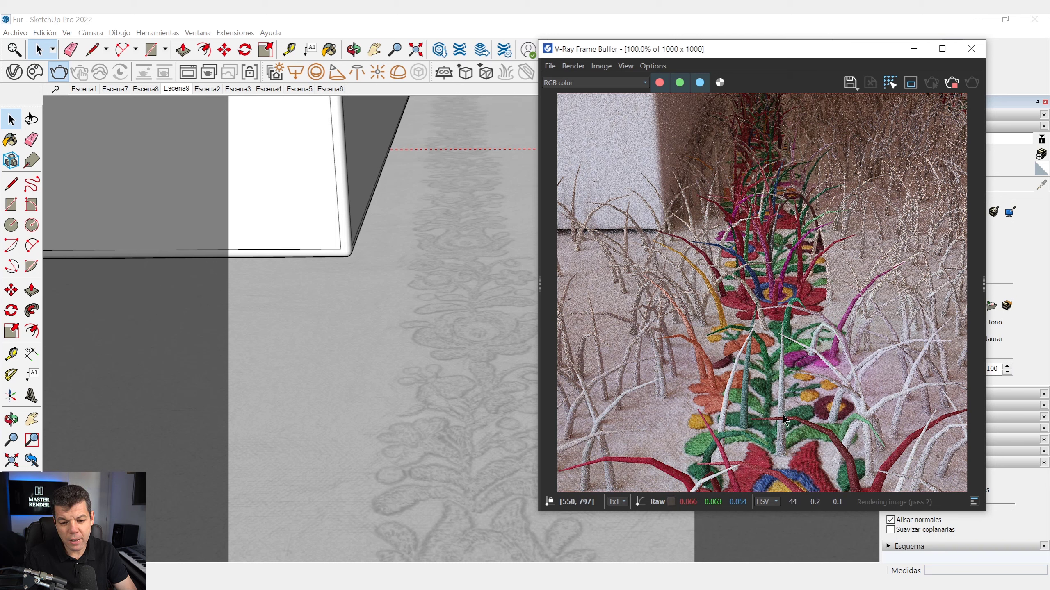
{"action": "left_click", "coordinate": [952, 82]}
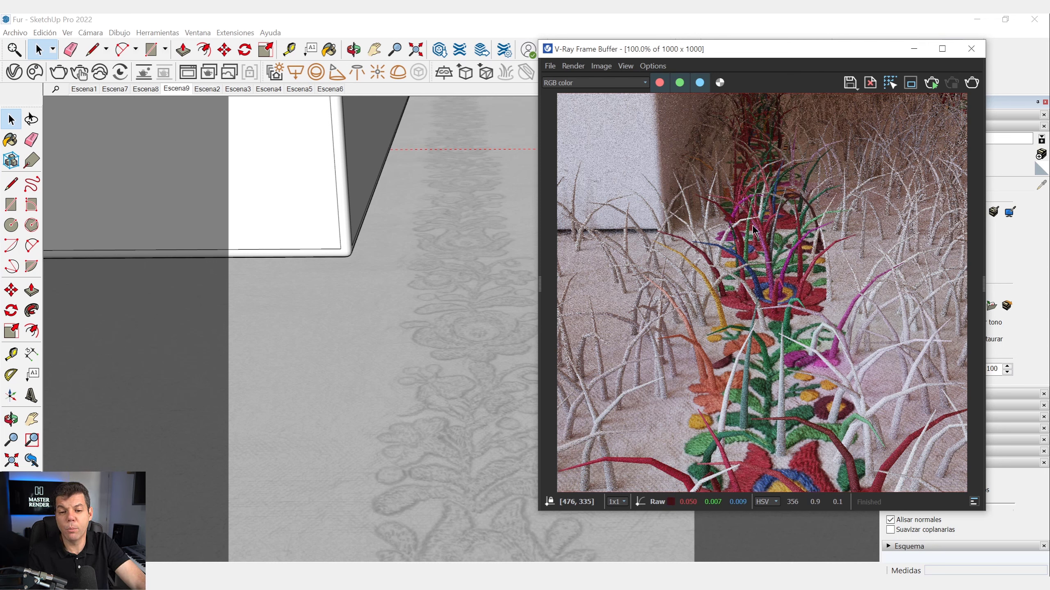
- Open the Fur geometry asset's parameters, set Length to 1 and run a test render of the rug
{"action": "left_click", "coordinate": [15, 75]}
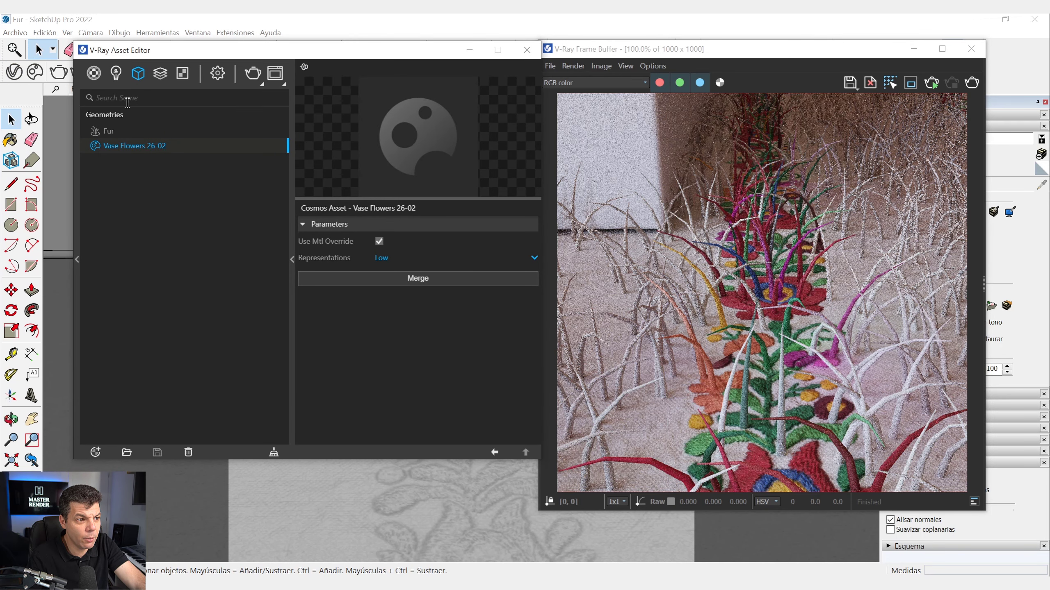
{"action": "left_click", "coordinate": [118, 134]}
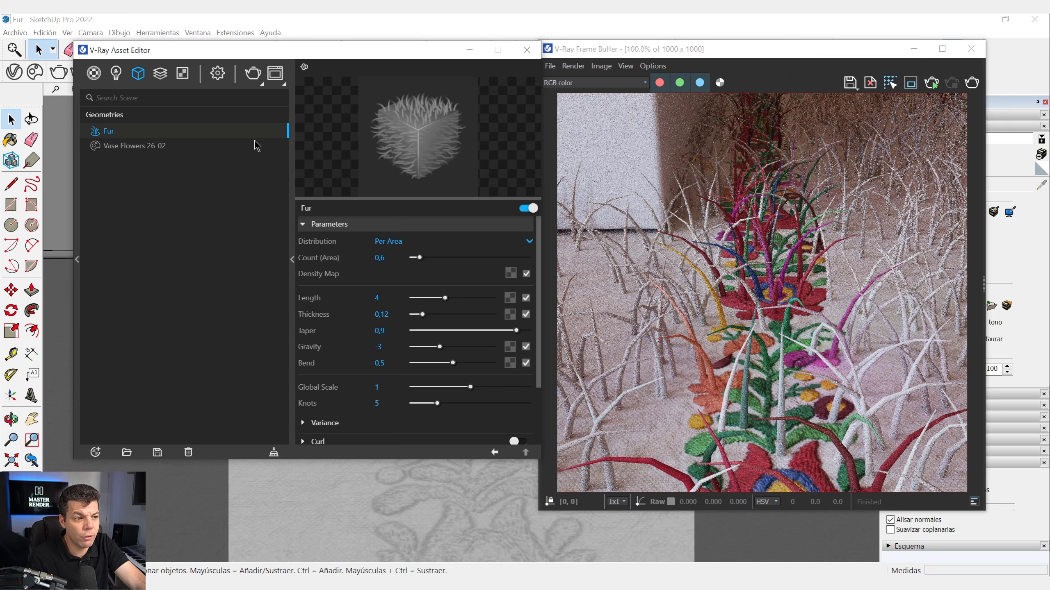
{"action": "double_click", "coordinate": [112, 131]}
{"action": "left_click", "coordinate": [143, 180]}
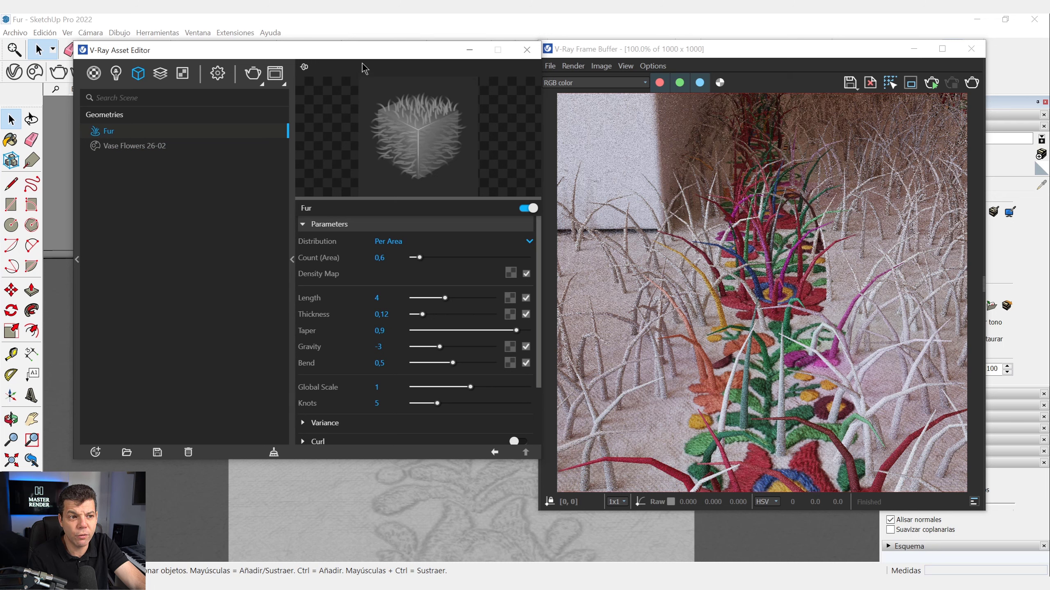
{"action": "left_click_drag", "start_coordinate": [358, 58], "coordinate": [343, 56]}
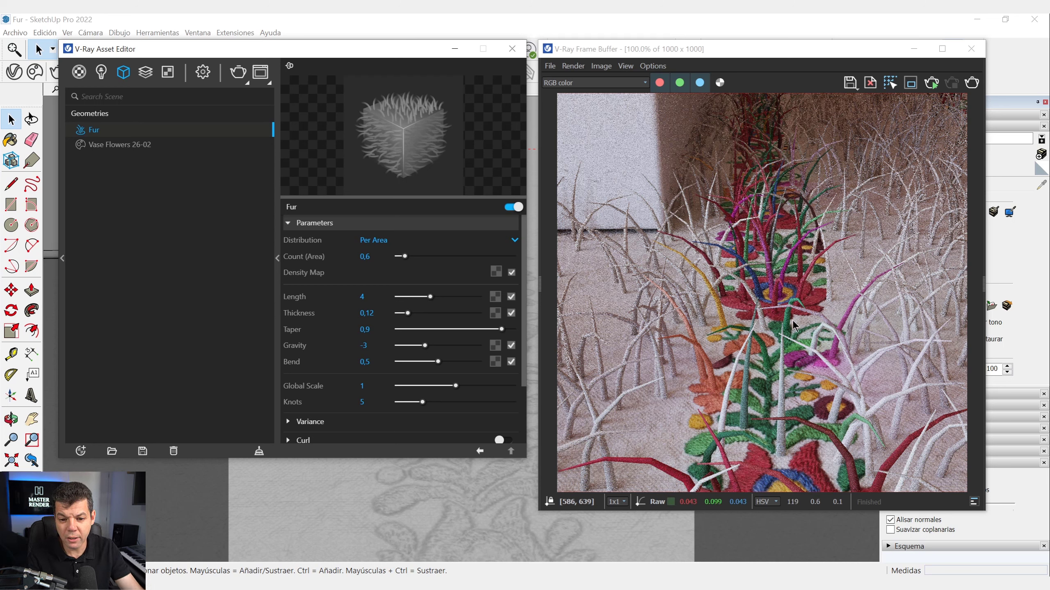
{"action": "double_click", "coordinate": [371, 298]}
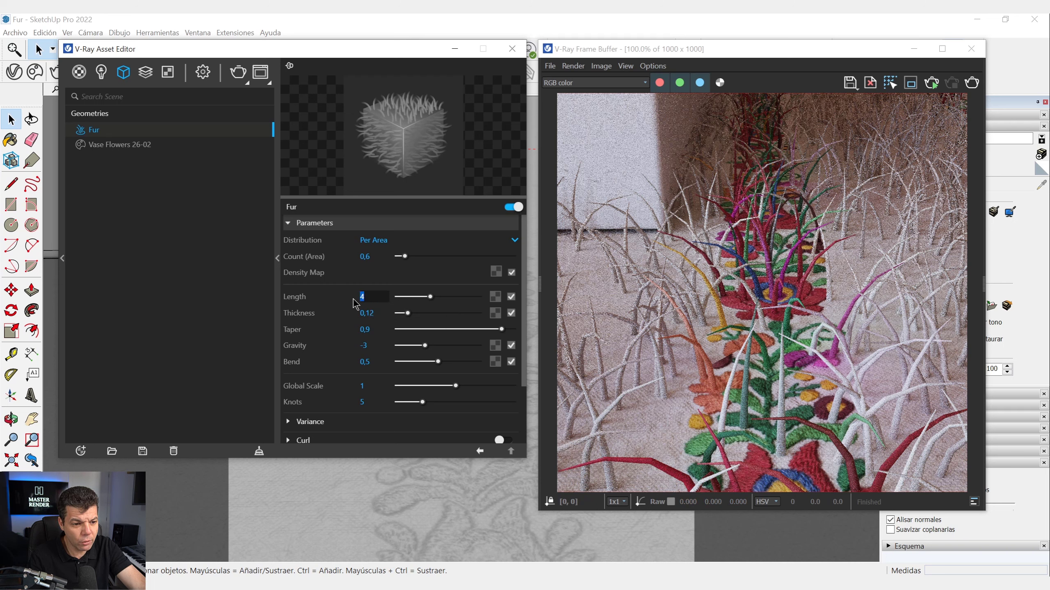
{"action": "type", "text": "1"}
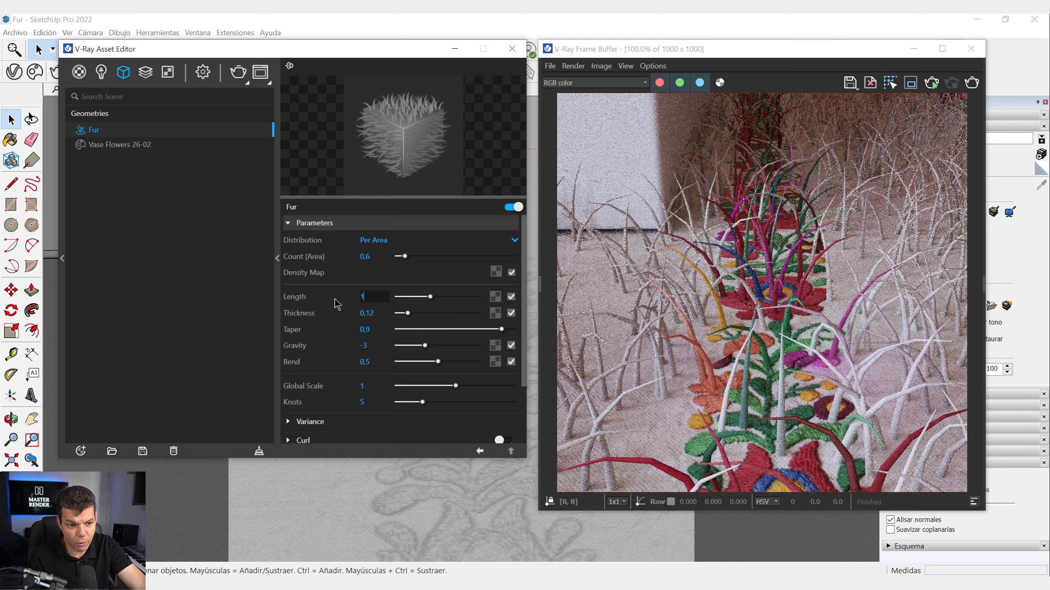
{"action": "key", "text": "Return"}
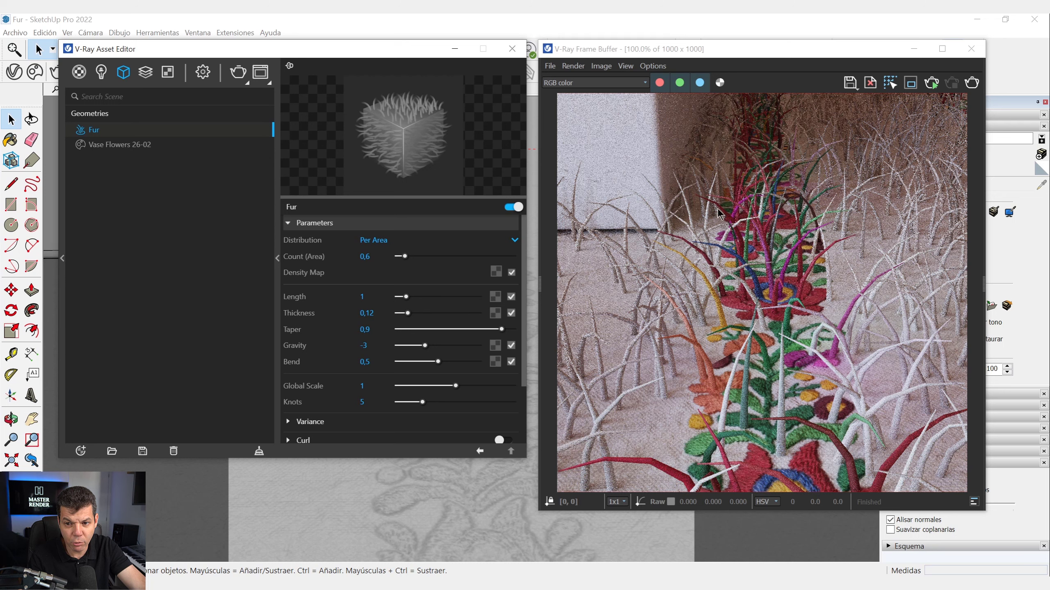
{"action": "left_click", "coordinate": [969, 86]}
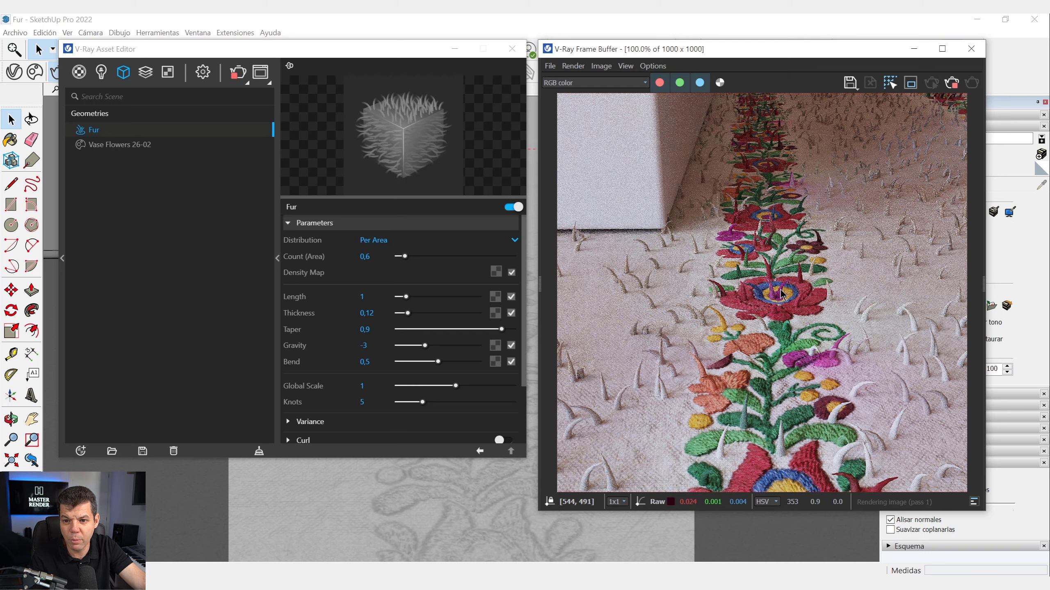
{"action": "left_click", "coordinate": [951, 87]}
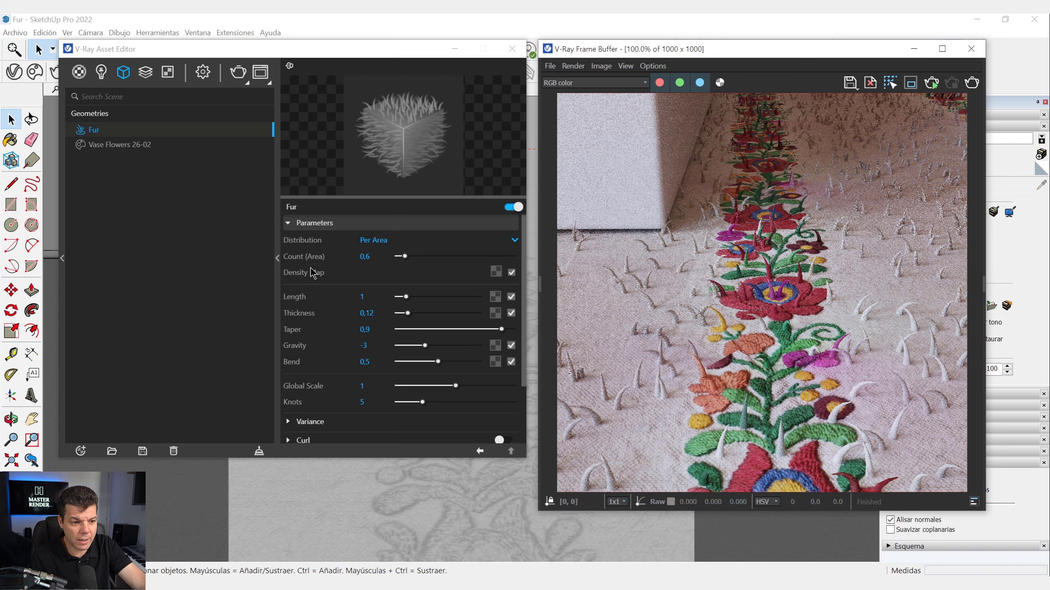
- Set the Fur asset's Count (Area) to 10 and run a test render of the denser strands
{"action": "mouse_move", "coordinate": [293, 264]}
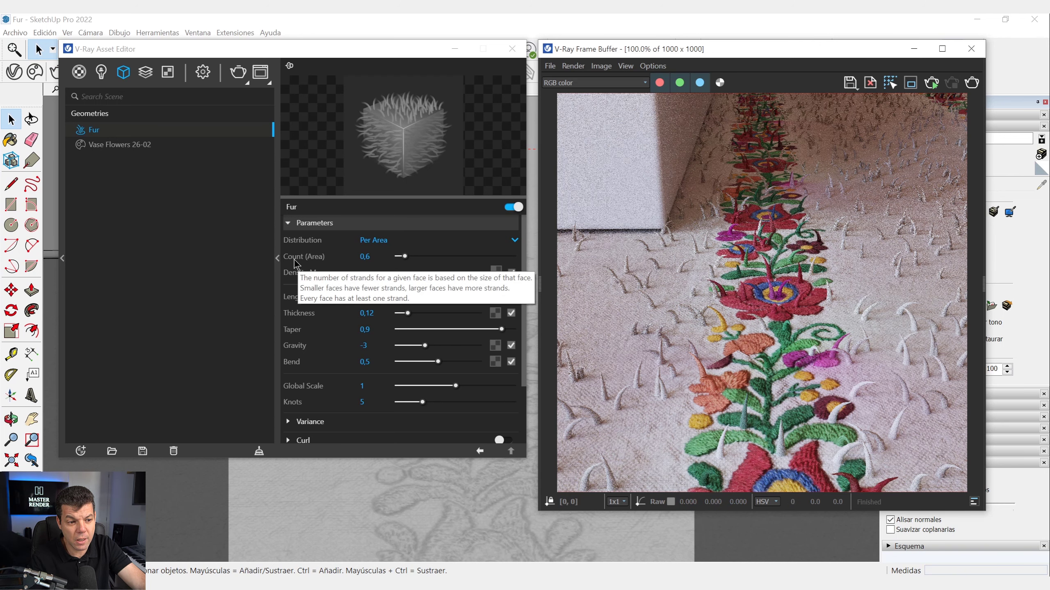
{"action": "left_click", "coordinate": [358, 260]}
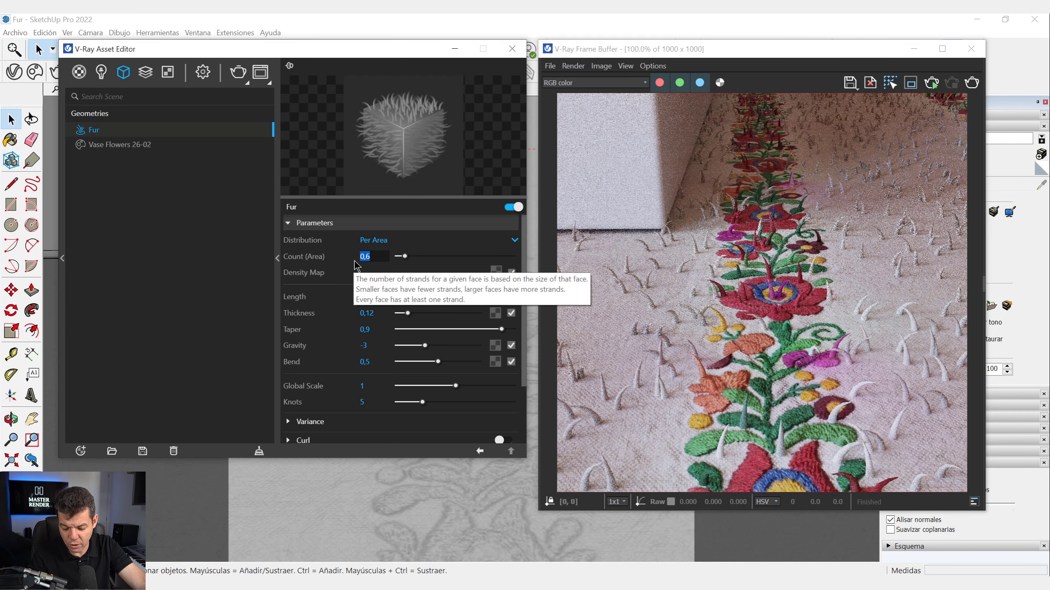
{"action": "type", "text": "10"}
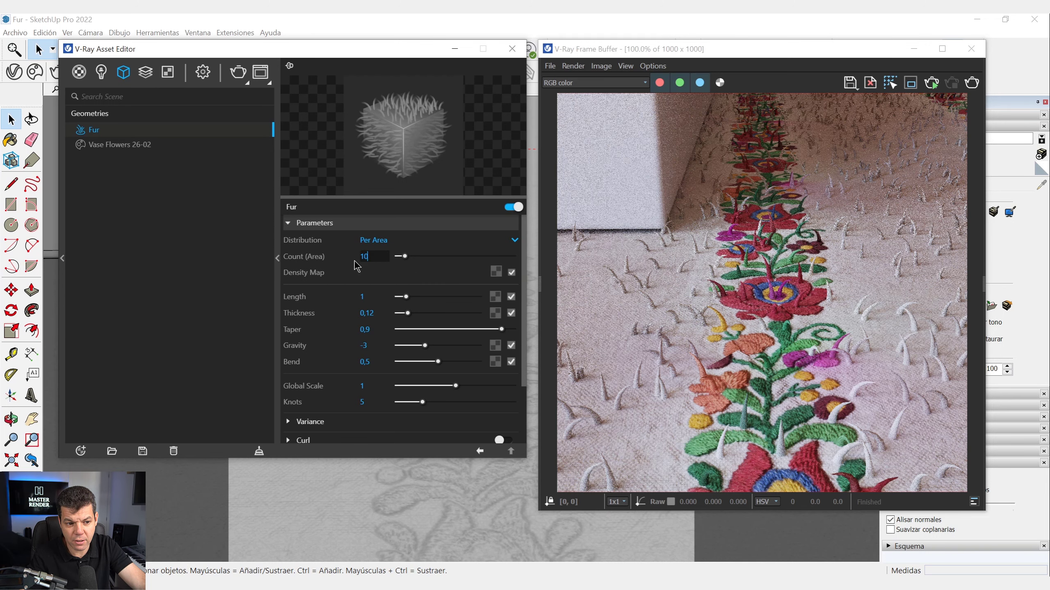
{"action": "key", "text": "Return"}
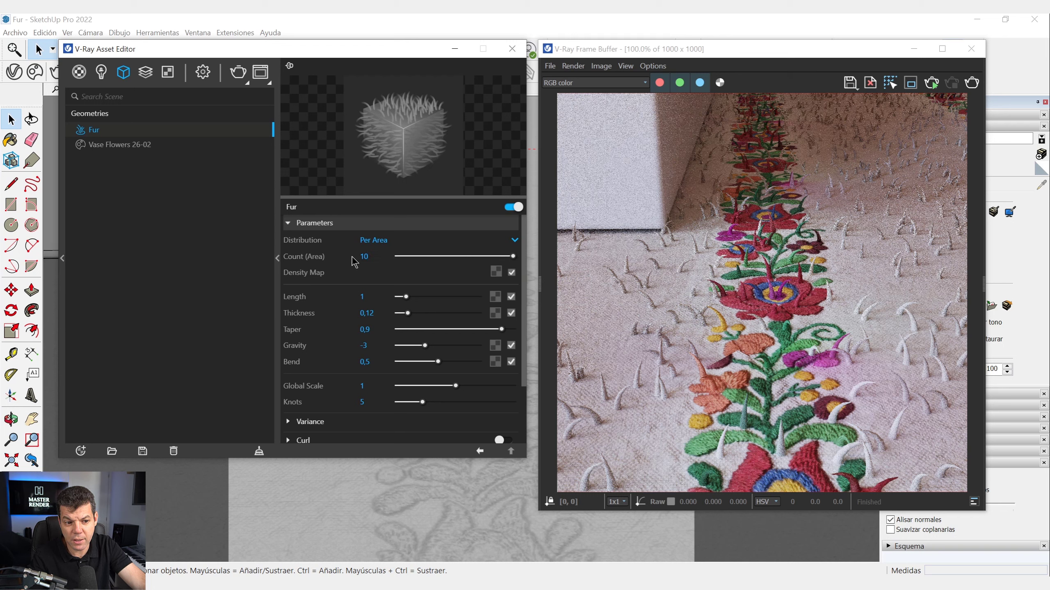
{"action": "left_click", "coordinate": [971, 84]}
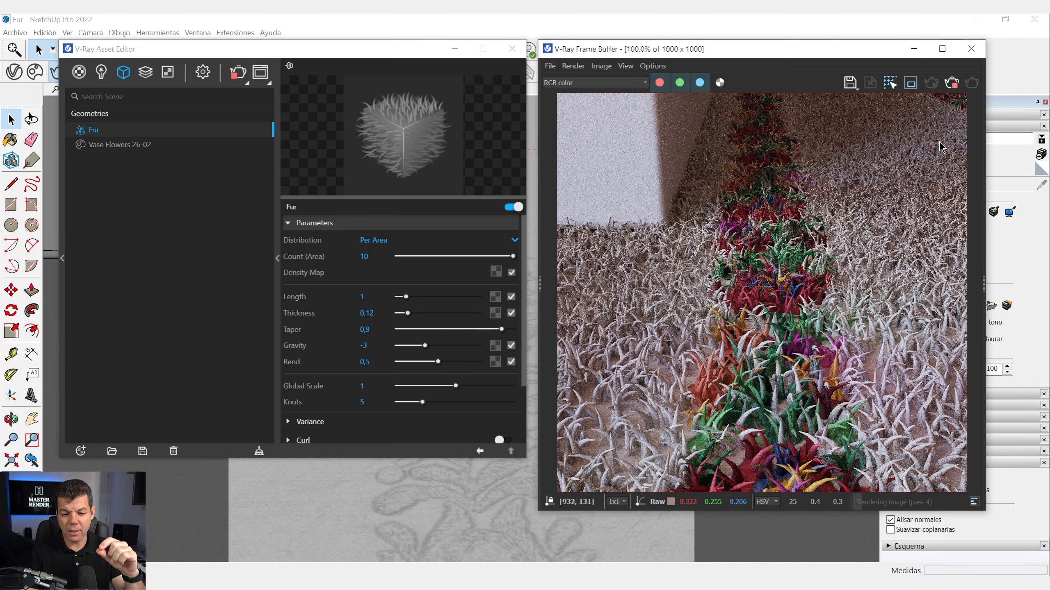
{"action": "left_click", "coordinate": [951, 85]}
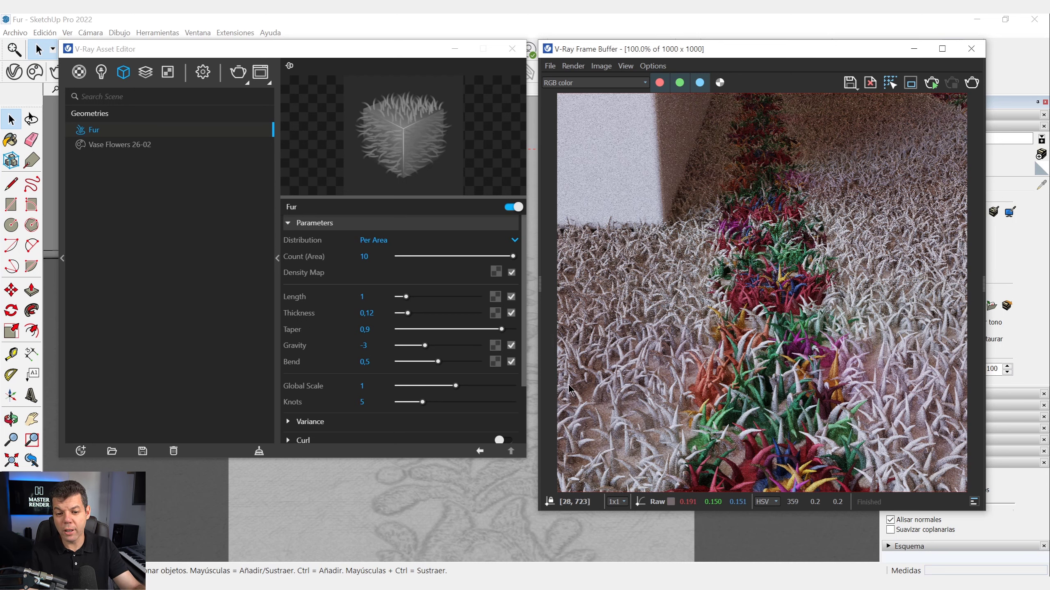
- Set the Fur asset's Thickness to 0,03 and run a test render of the thinner strands
{"action": "left_click_drag", "start_coordinate": [377, 316], "coordinate": [370, 316]}
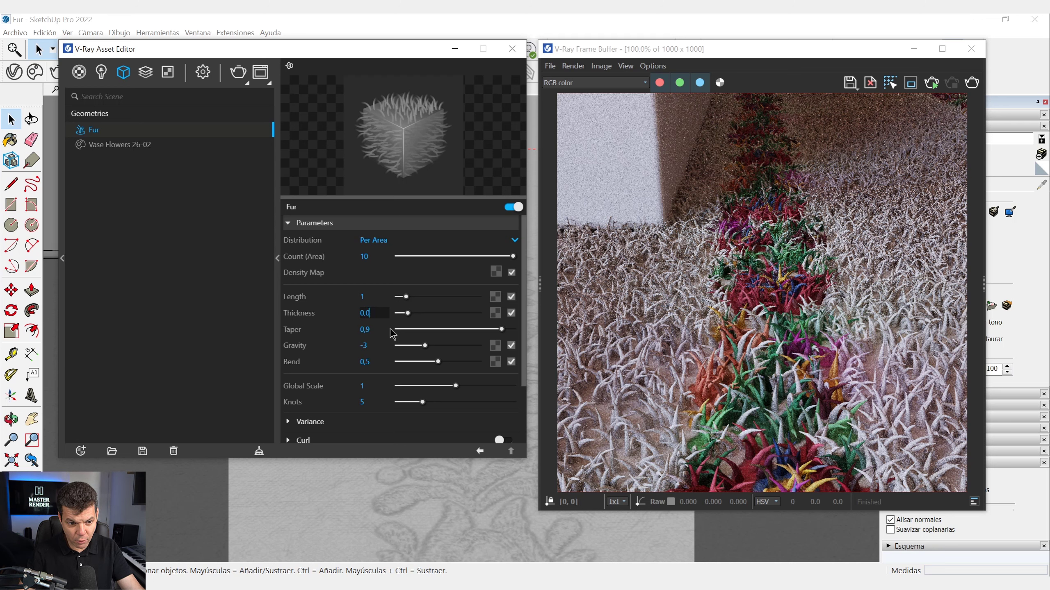
{"action": "key", "text": "Return"}
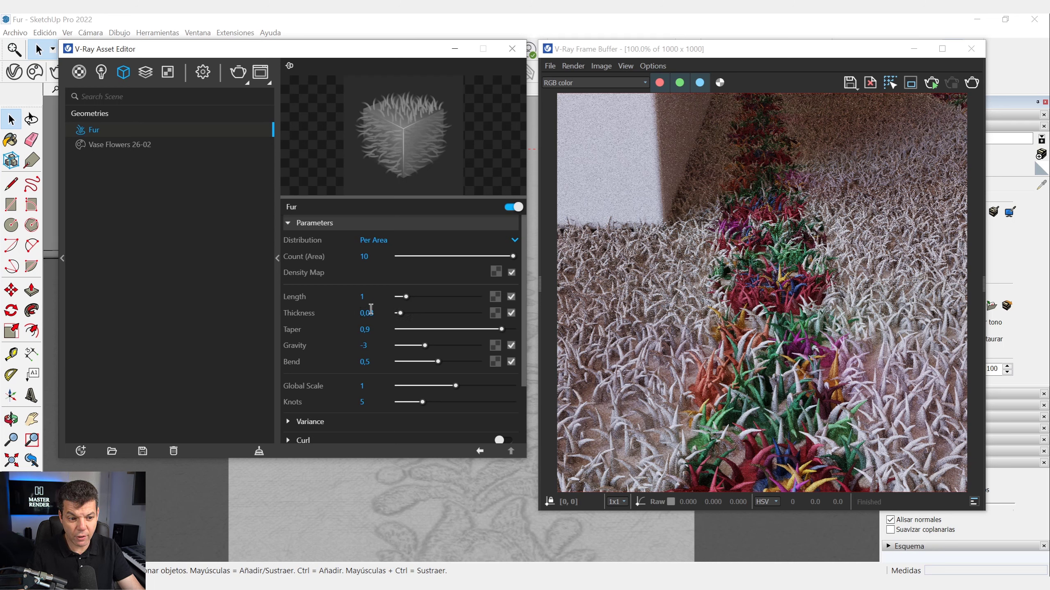
{"action": "left_click", "coordinate": [972, 82]}
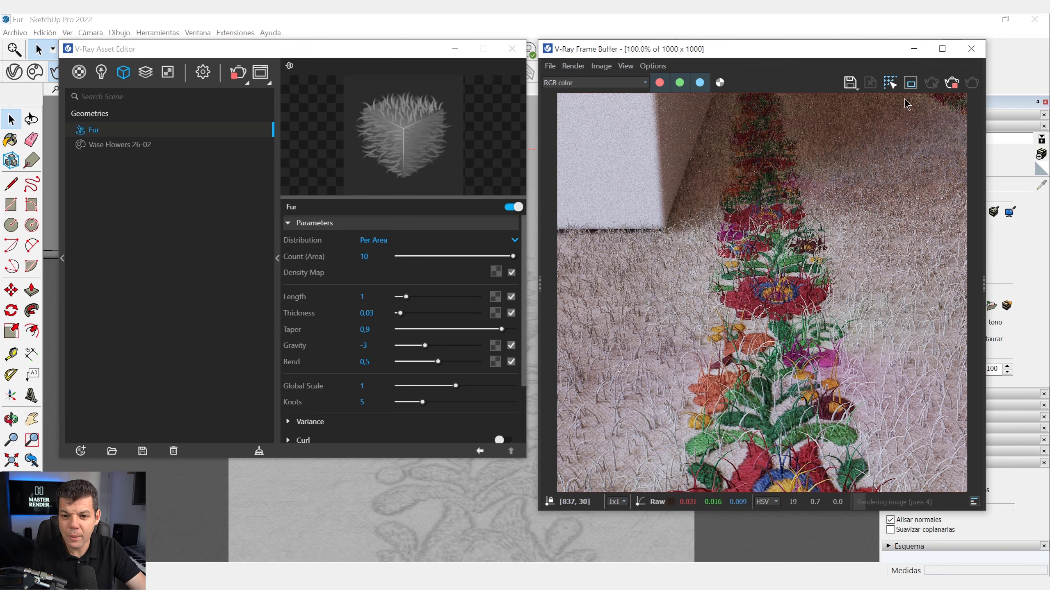
{"action": "left_click", "coordinate": [951, 85]}
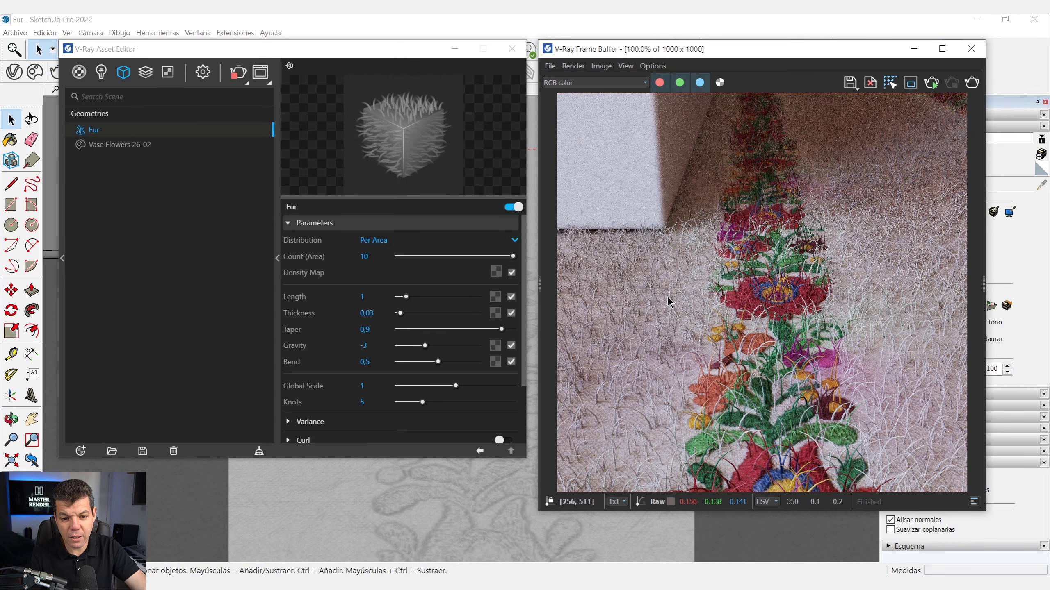
- Set the Fur asset's Length to 0,7 and run a test render of the shorter strands
{"action": "left_click", "coordinate": [363, 297]}
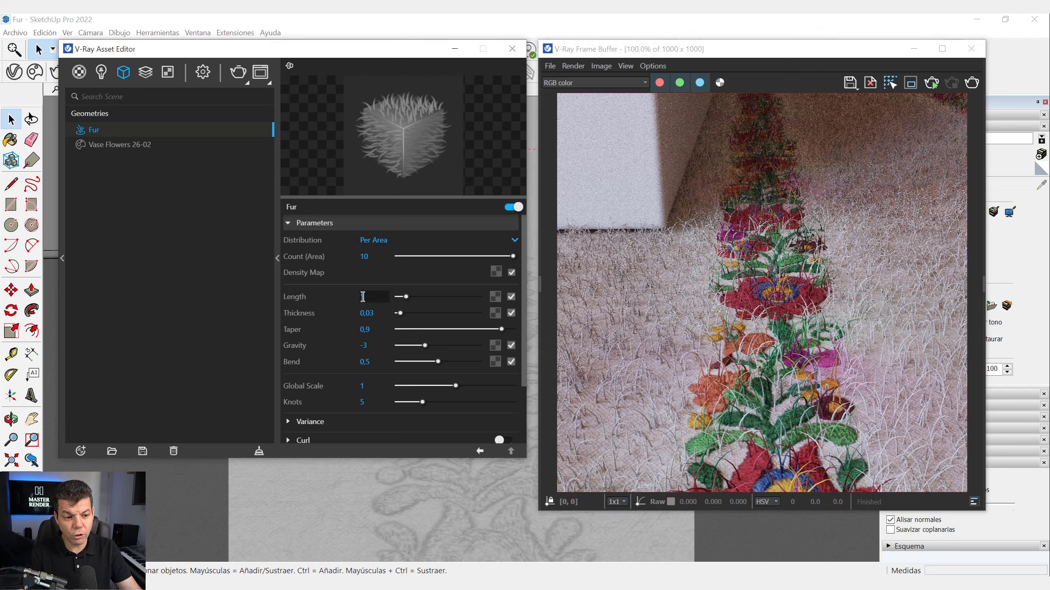
{"action": "type", "text": "0,7"}
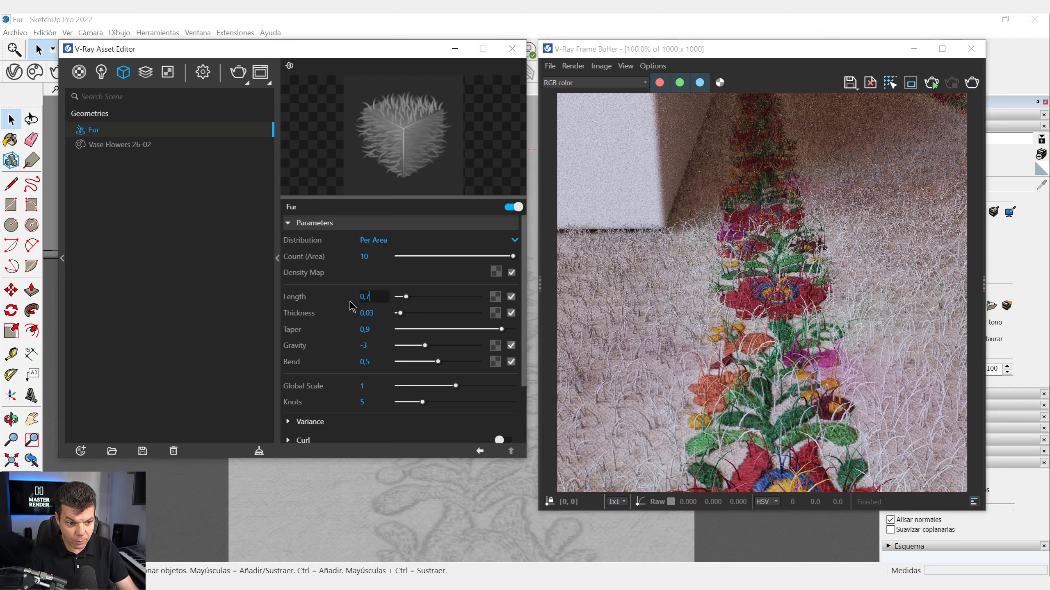
{"action": "key", "text": "Return"}
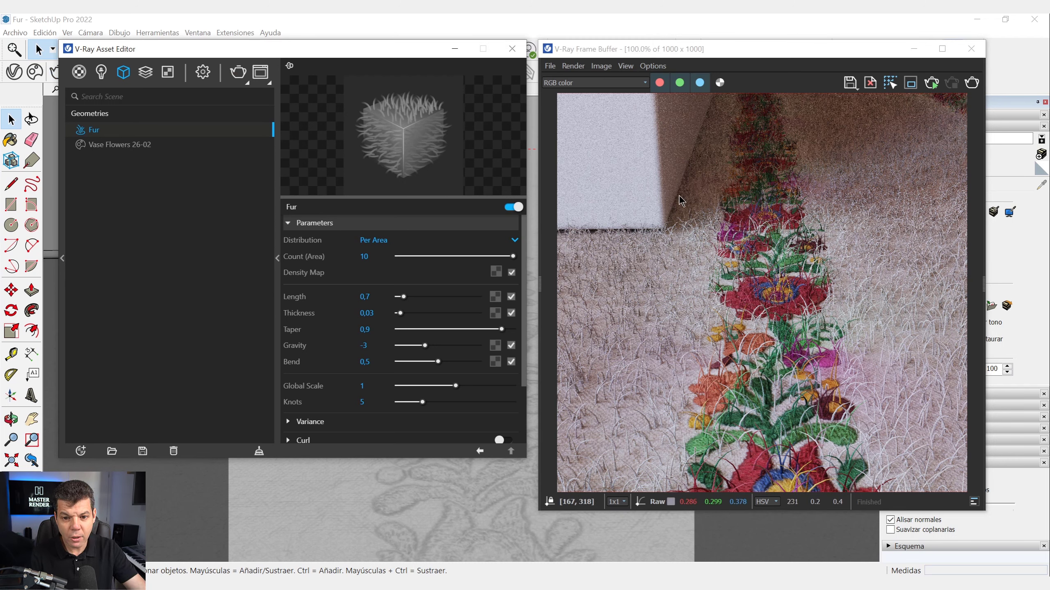
{"action": "left_click", "coordinate": [970, 84]}
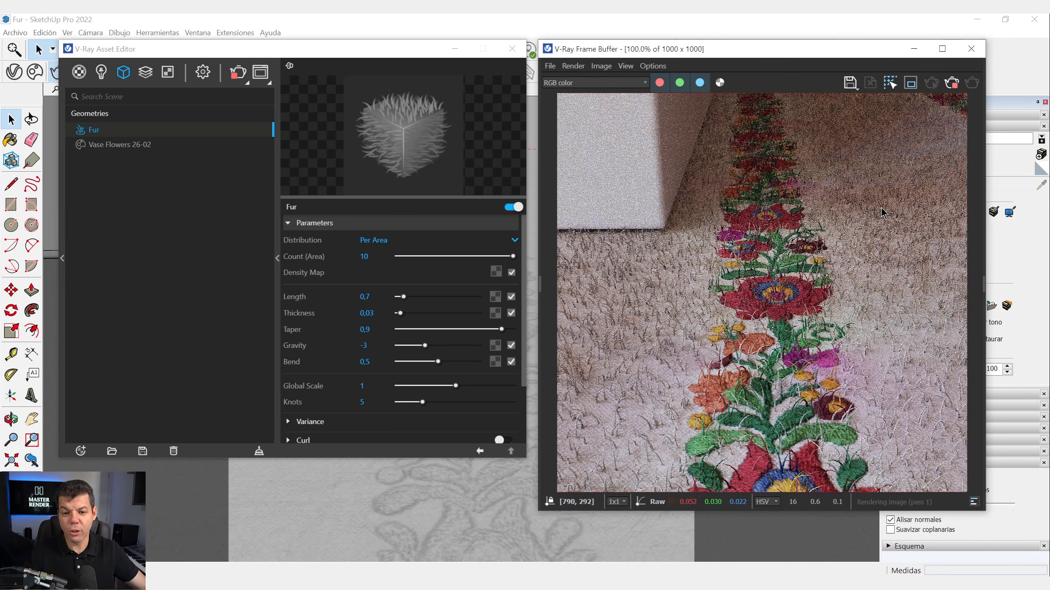
{"action": "left_click", "coordinate": [952, 84]}
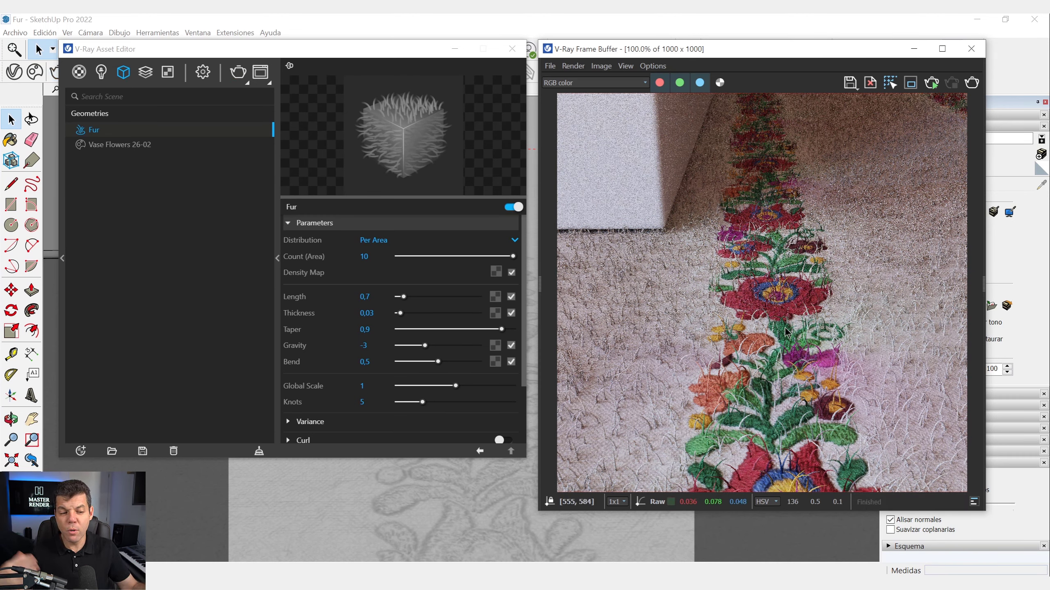
- Set the Fur asset's Count (Area) to 100 and start a test render of the rug
{"action": "left_click", "coordinate": [372, 256]}
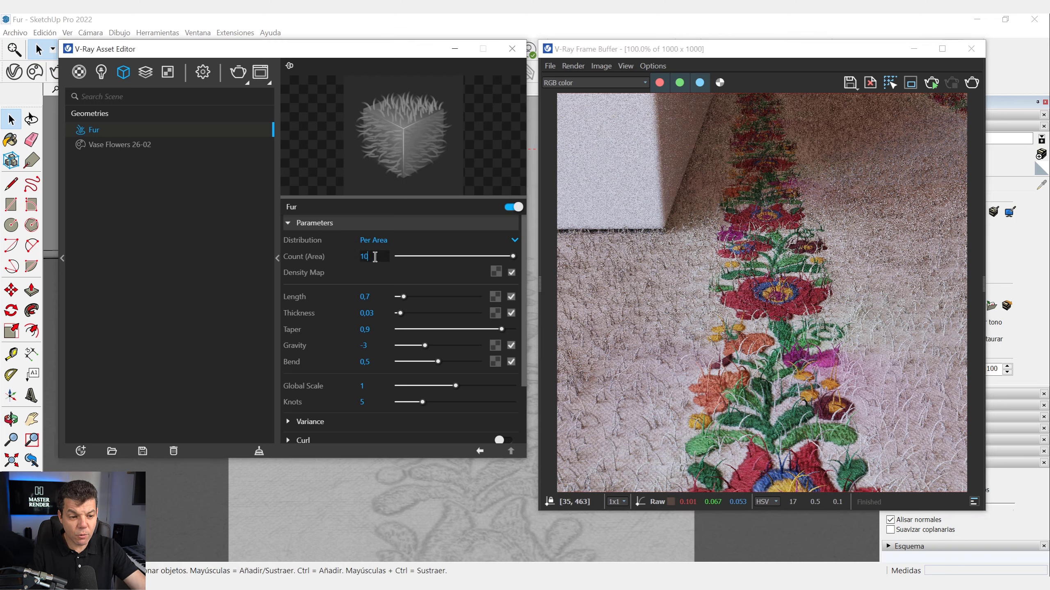
{"action": "type", "text": "0"}
{"action": "key", "text": "Return"}
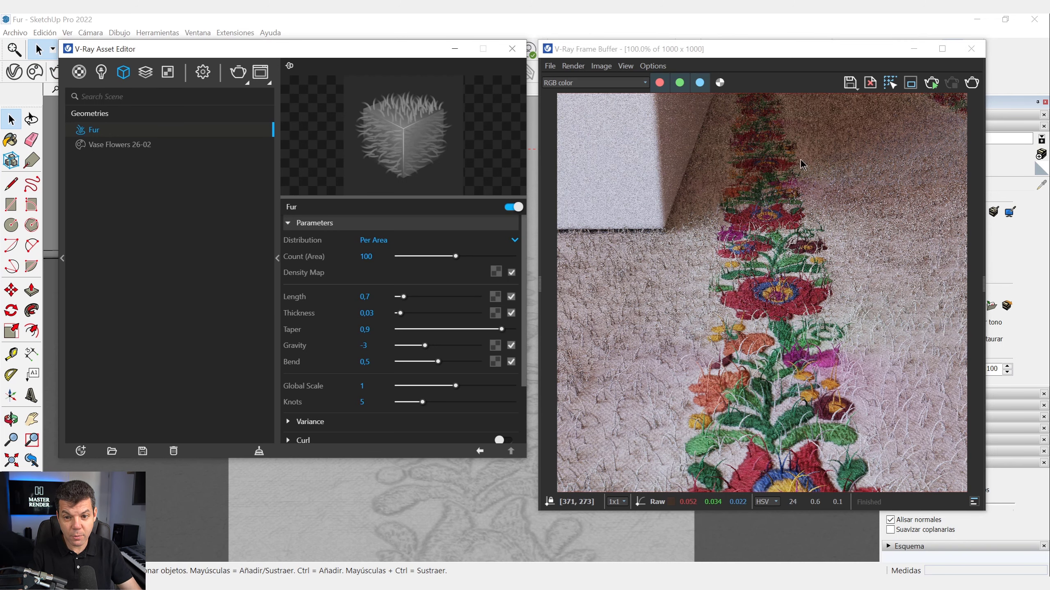
{"action": "left_click", "coordinate": [971, 83]}
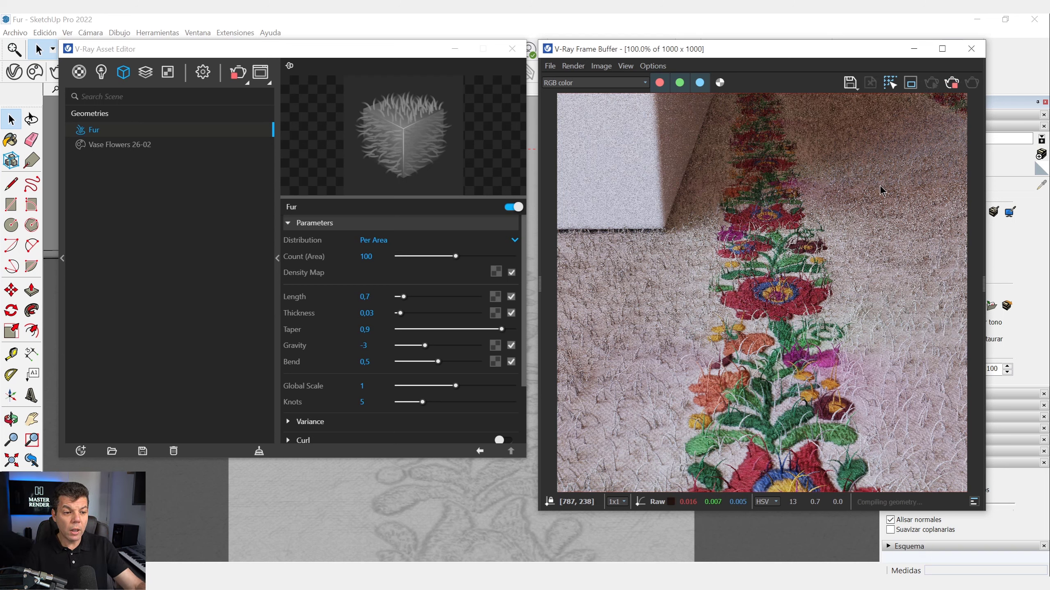
- Stop the running render, set the Fur asset's Length to 0,5 and run a test render of the shorter strands
{"action": "left_click", "coordinate": [361, 256]}
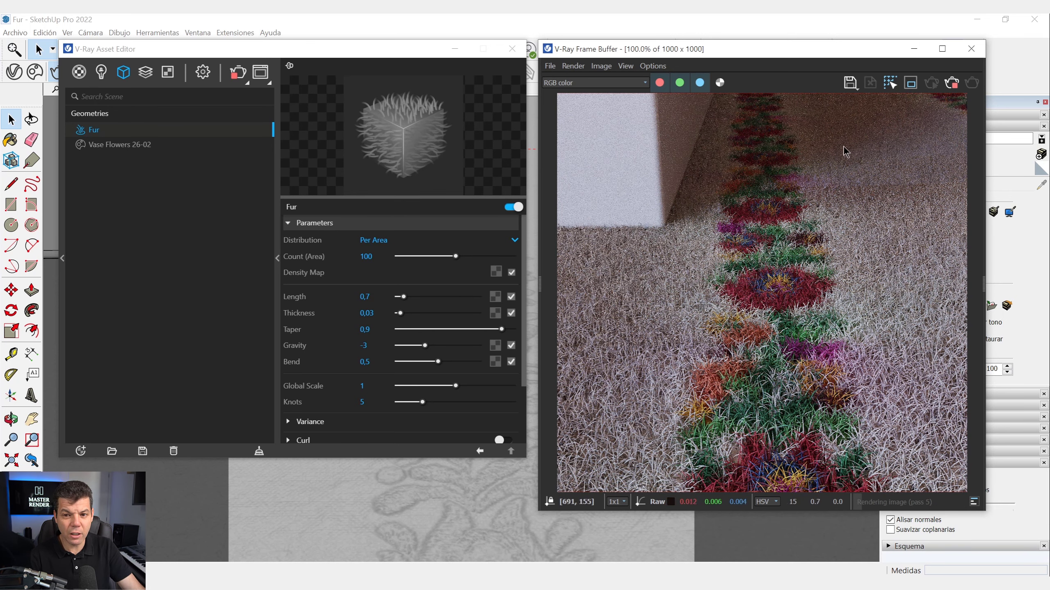
{"action": "left_click", "coordinate": [951, 83]}
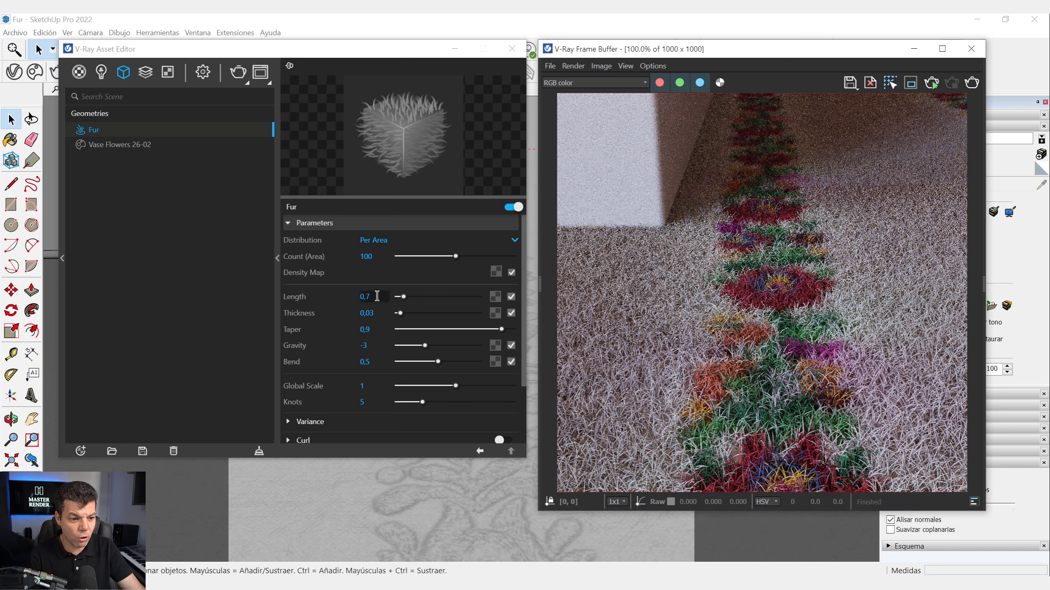
{"action": "left_click", "coordinate": [370, 296]}
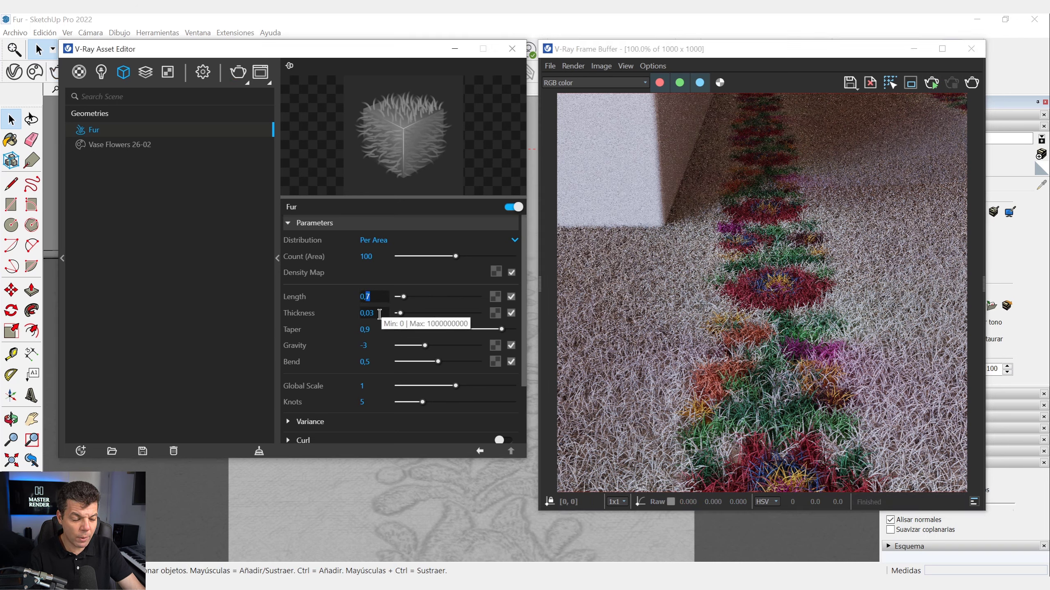
{"action": "type", "text": "5"}
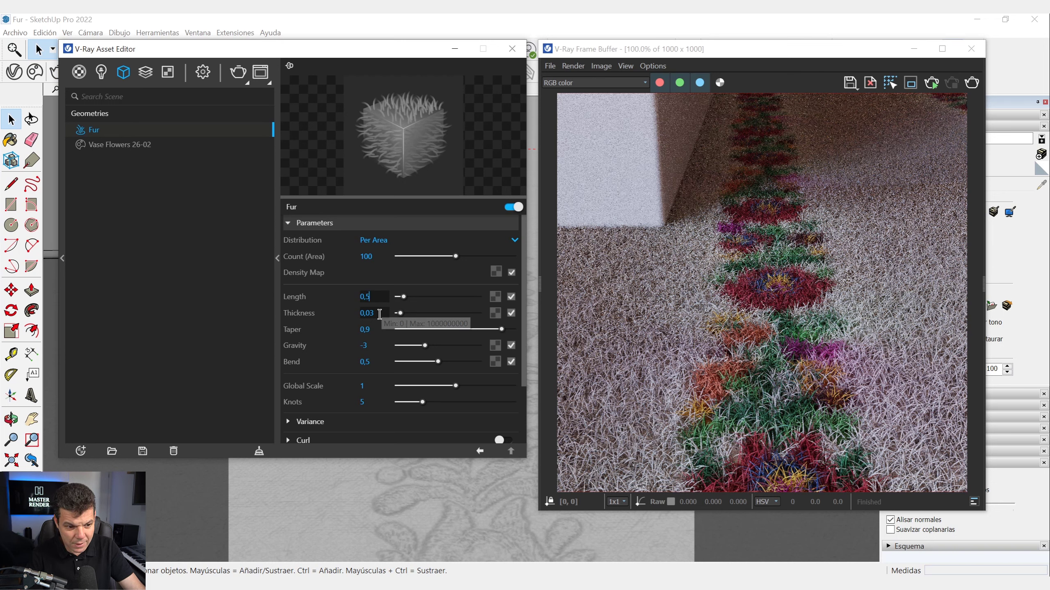
{"action": "key", "text": "Return"}
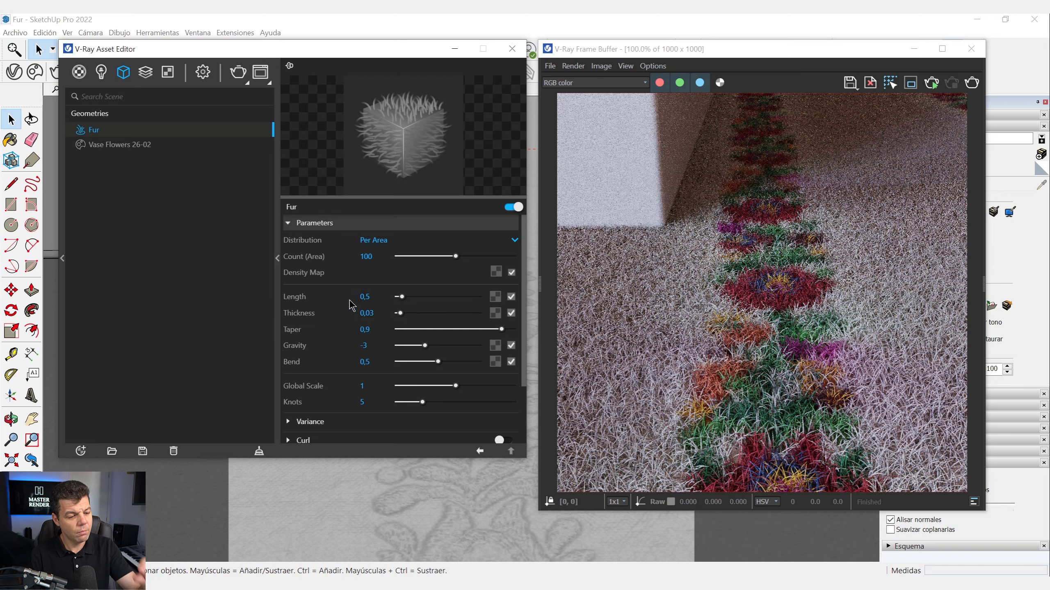
{"action": "left_click", "coordinate": [857, 217]}
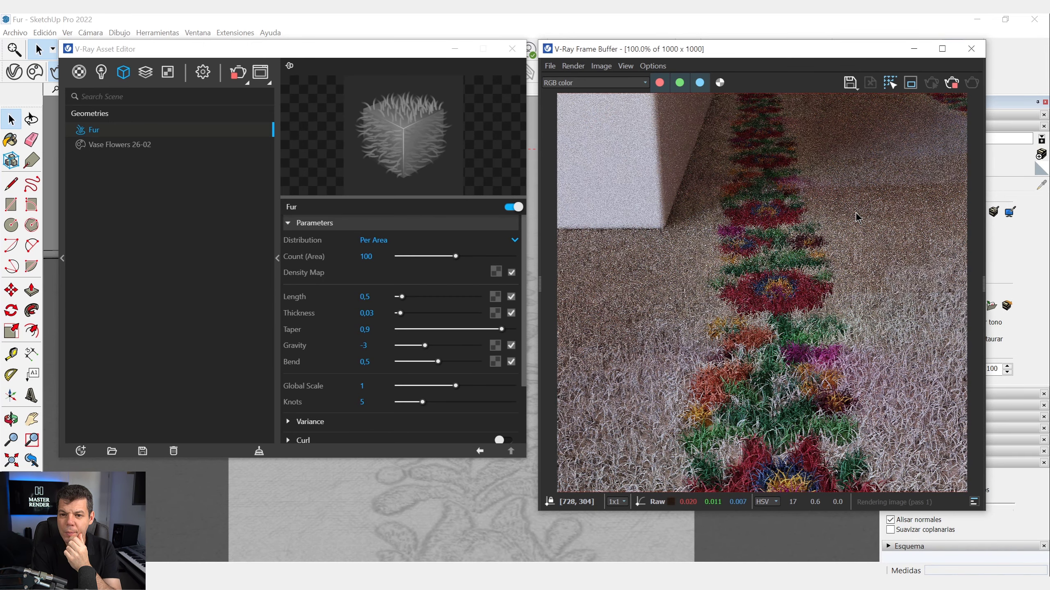
{"action": "left_click", "coordinate": [951, 85]}
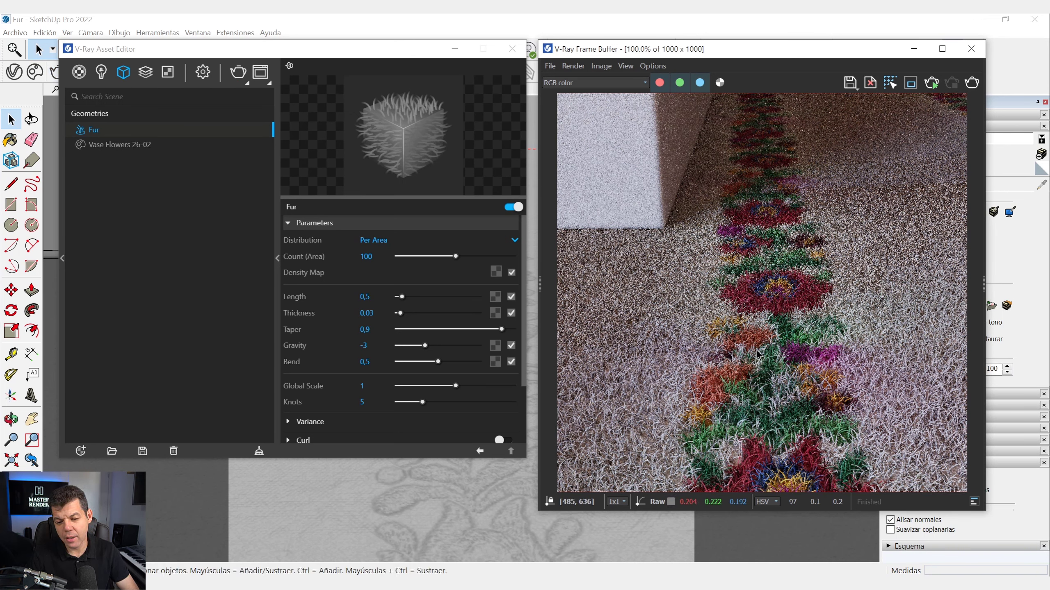
- Enable the Material override in the Fur asset's settings
{"action": "scroll", "coordinate": [440, 378], "scroll_direction": "down", "scroll_amount": 2}
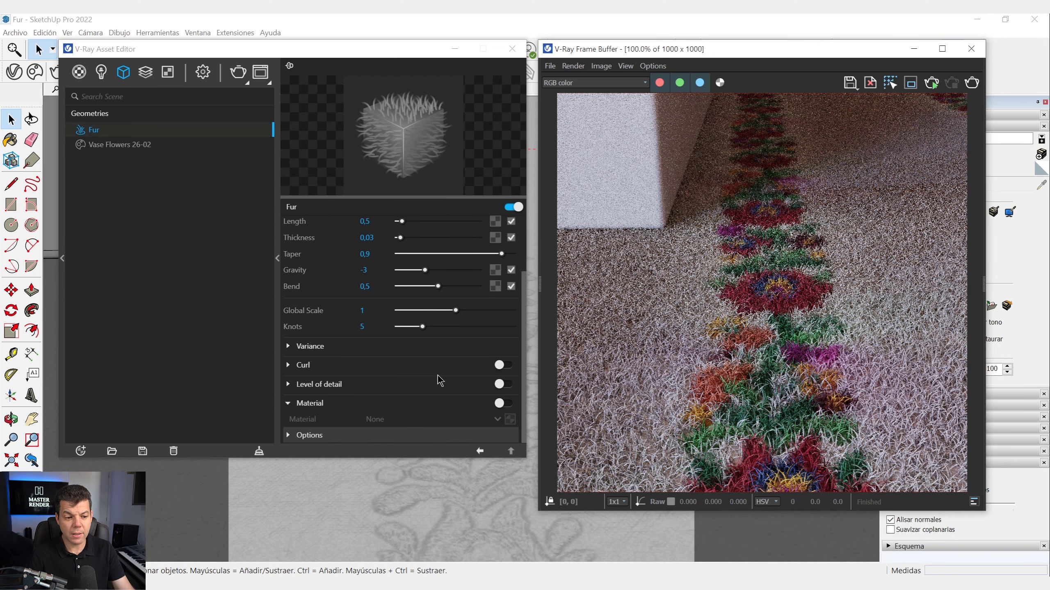
{"action": "left_click", "coordinate": [501, 405]}
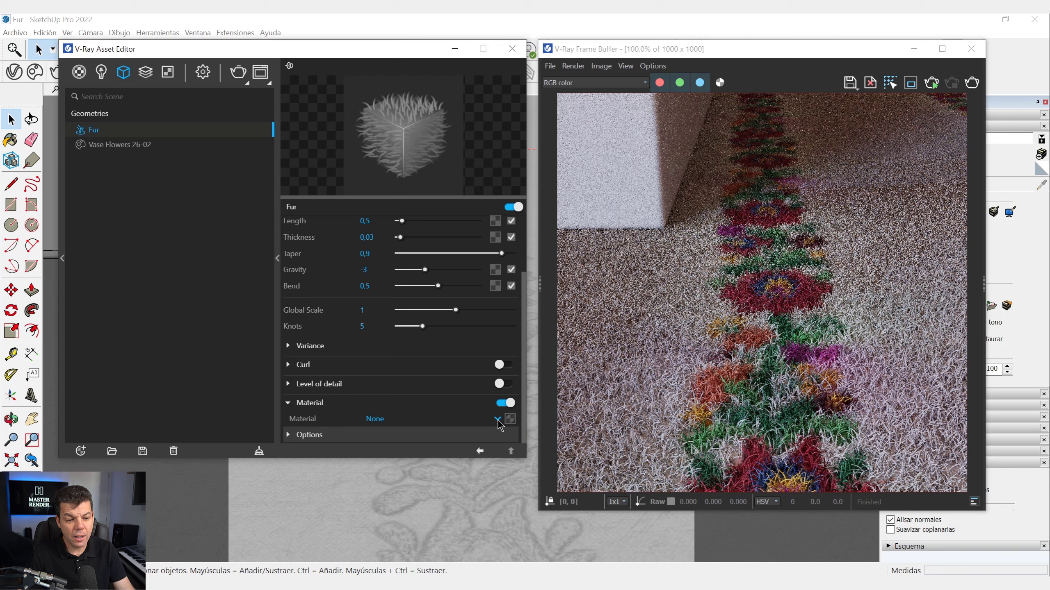
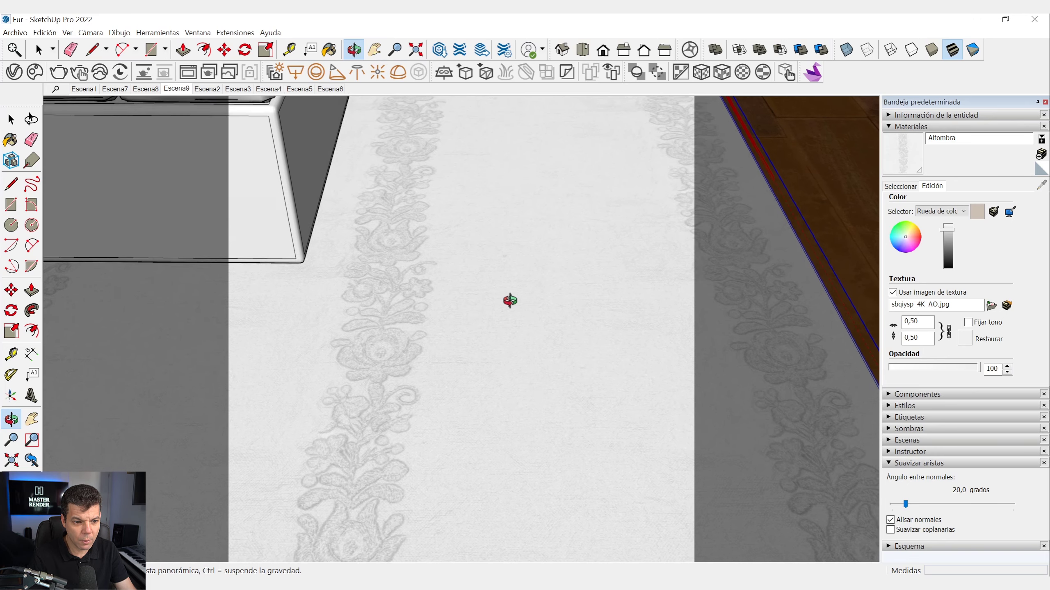
- Reframe the rug beside the bed base and run a close-up test render, stopping it once the strands are clean
{"action": "key", "text": "h"}
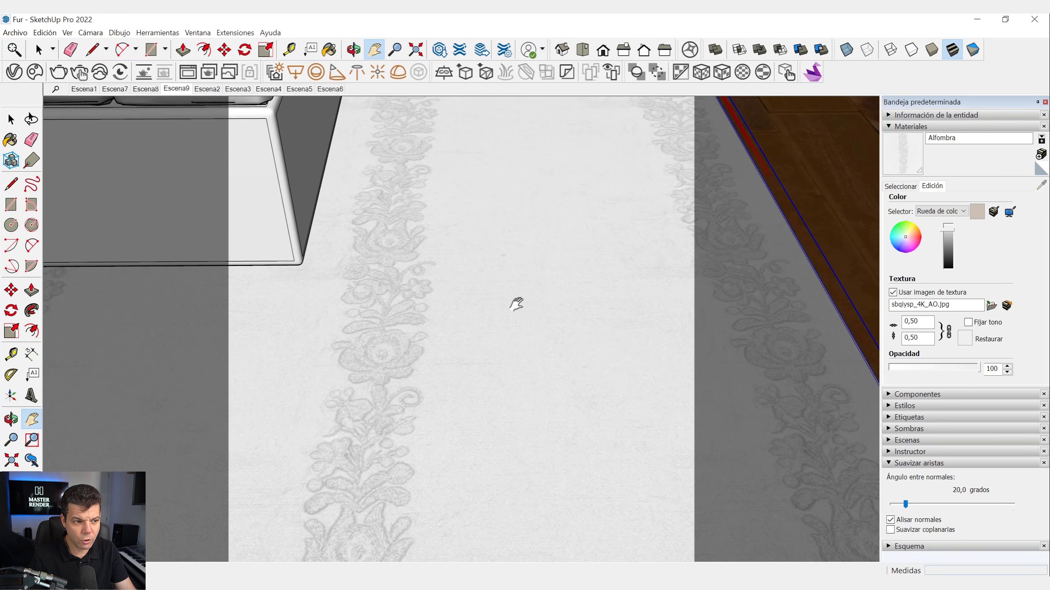
{"action": "left_click", "coordinate": [60, 73]}
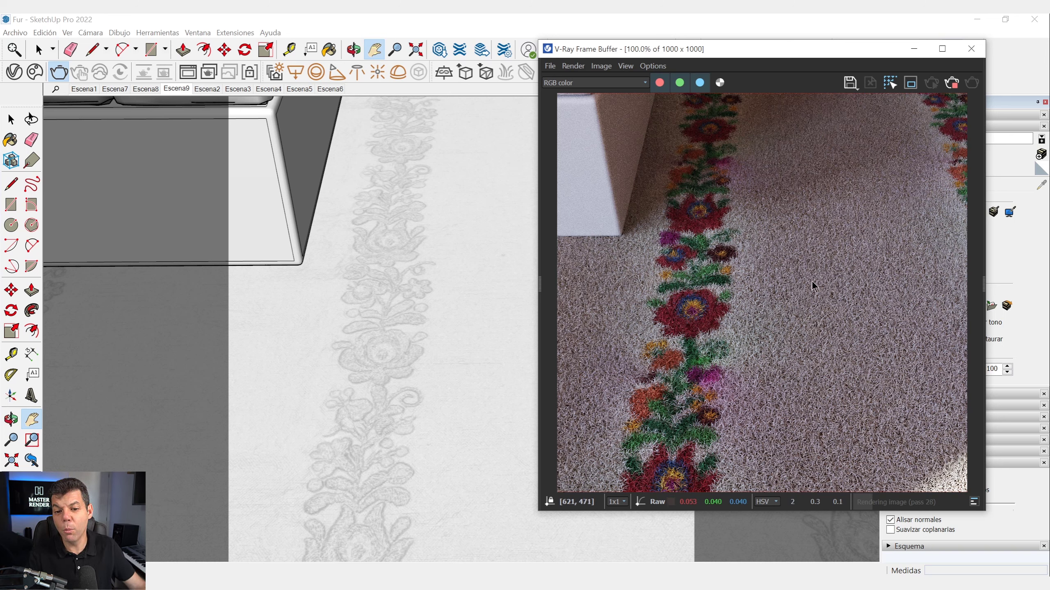
{"action": "left_click", "coordinate": [951, 83]}
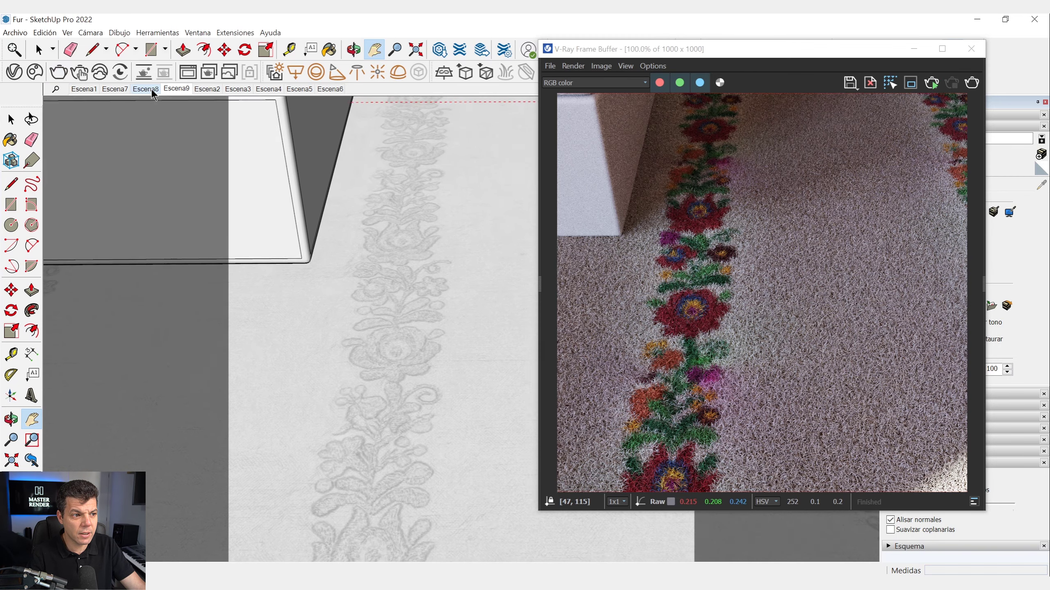
- Switch to scene Escena8 and start a render of the rug beside the bed
{"action": "left_click", "coordinate": [146, 90]}
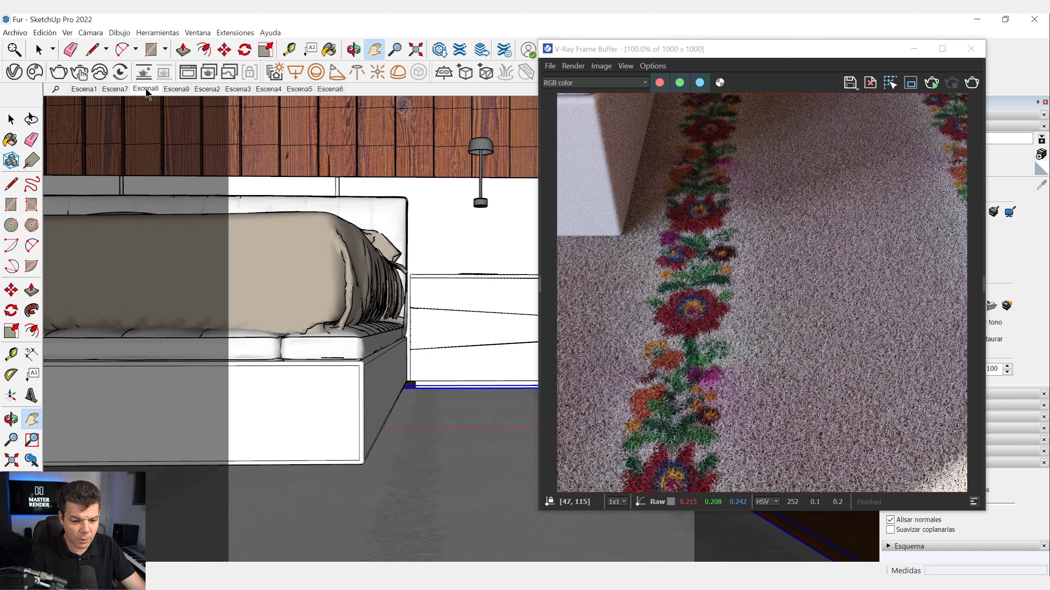
{"action": "left_click", "coordinate": [974, 86]}
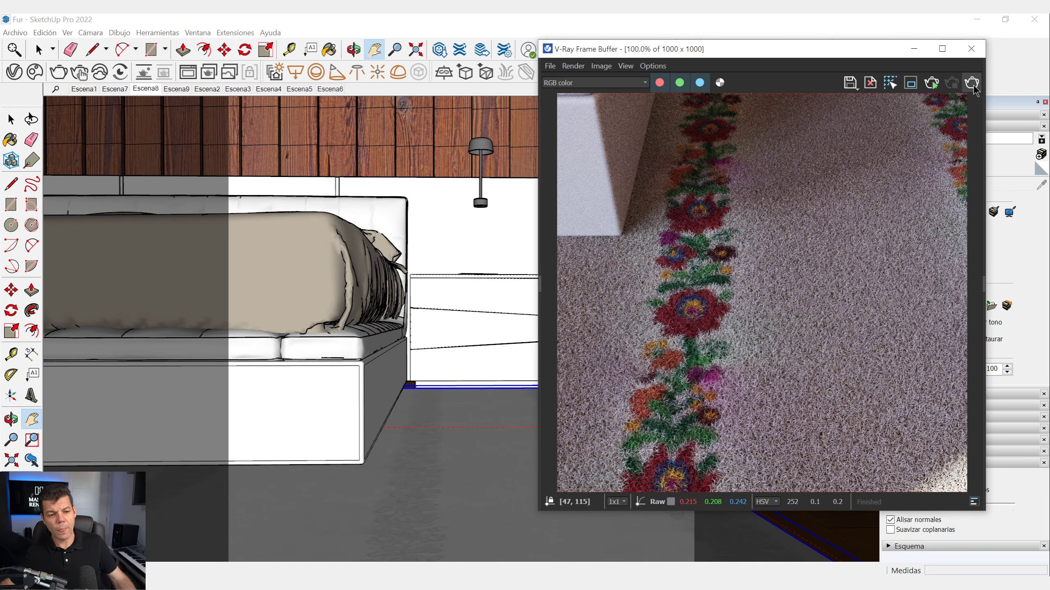
{"action": "left_click", "coordinate": [973, 84]}
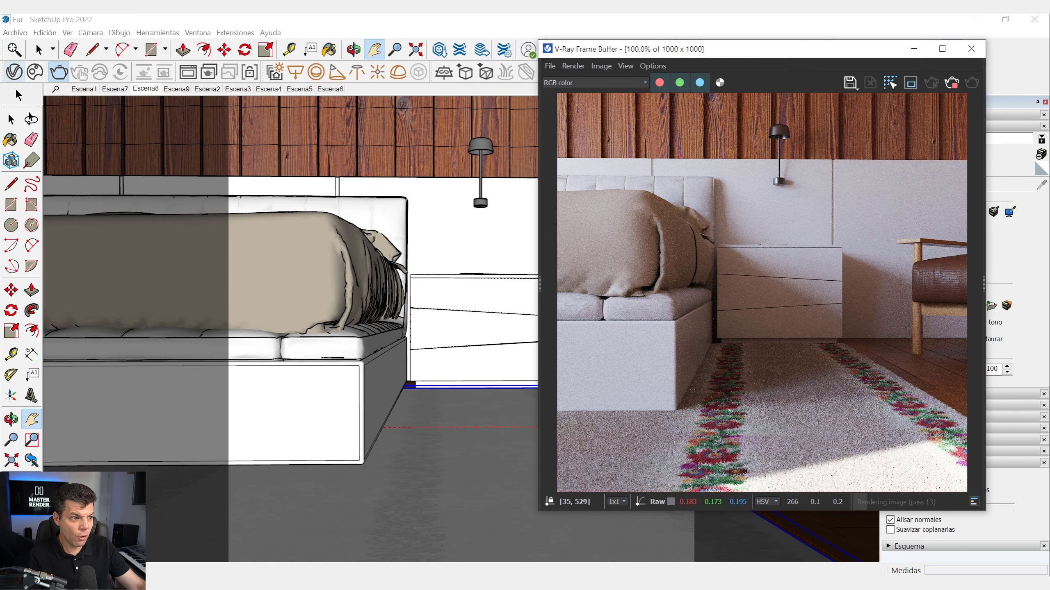
- Reopen the Fur asset's settings to review its strand parameters, and stop the Escena8 render
{"action": "left_click", "coordinate": [15, 73]}
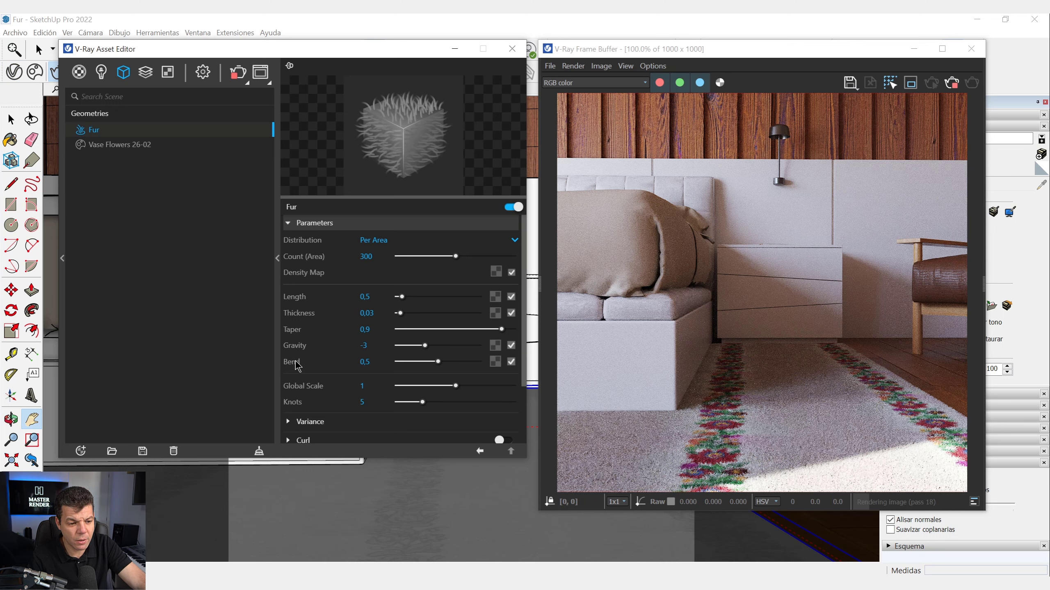
{"action": "mouse_move", "coordinate": [296, 367]}
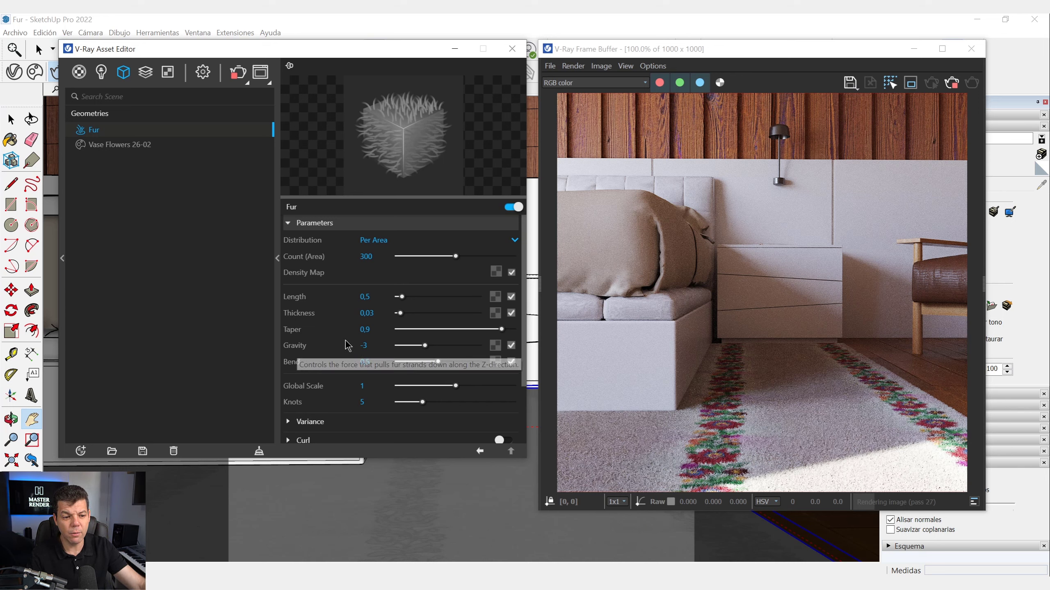
{"action": "mouse_move", "coordinate": [299, 410]}
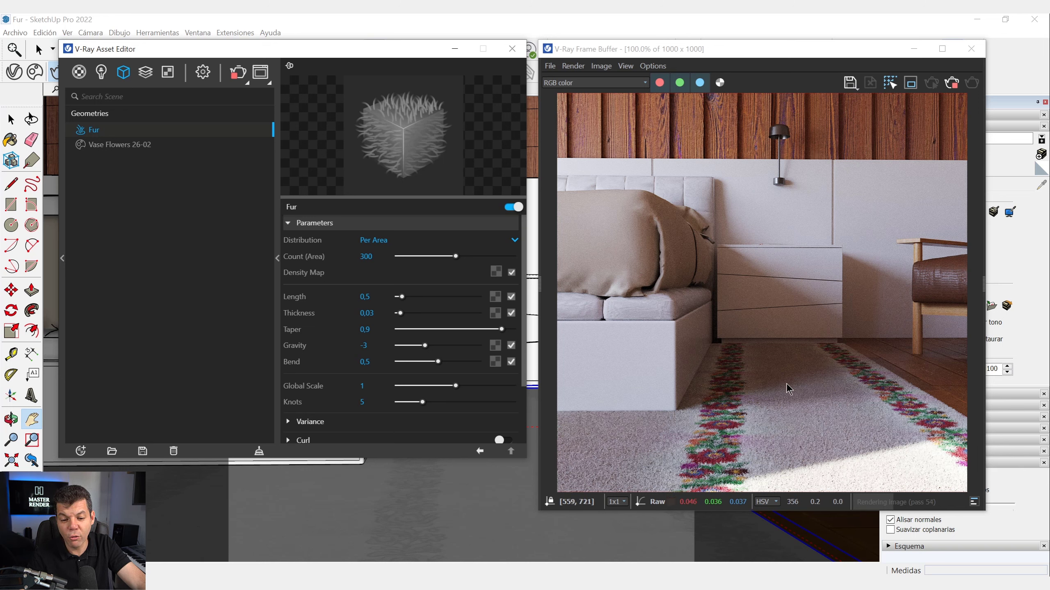
{"action": "left_click", "coordinate": [951, 83]}
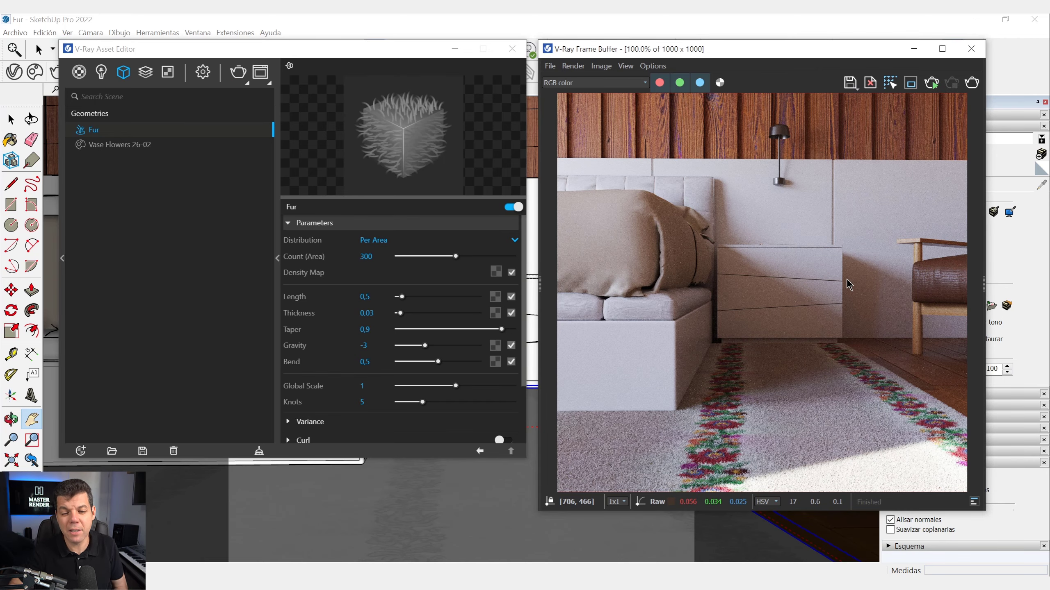